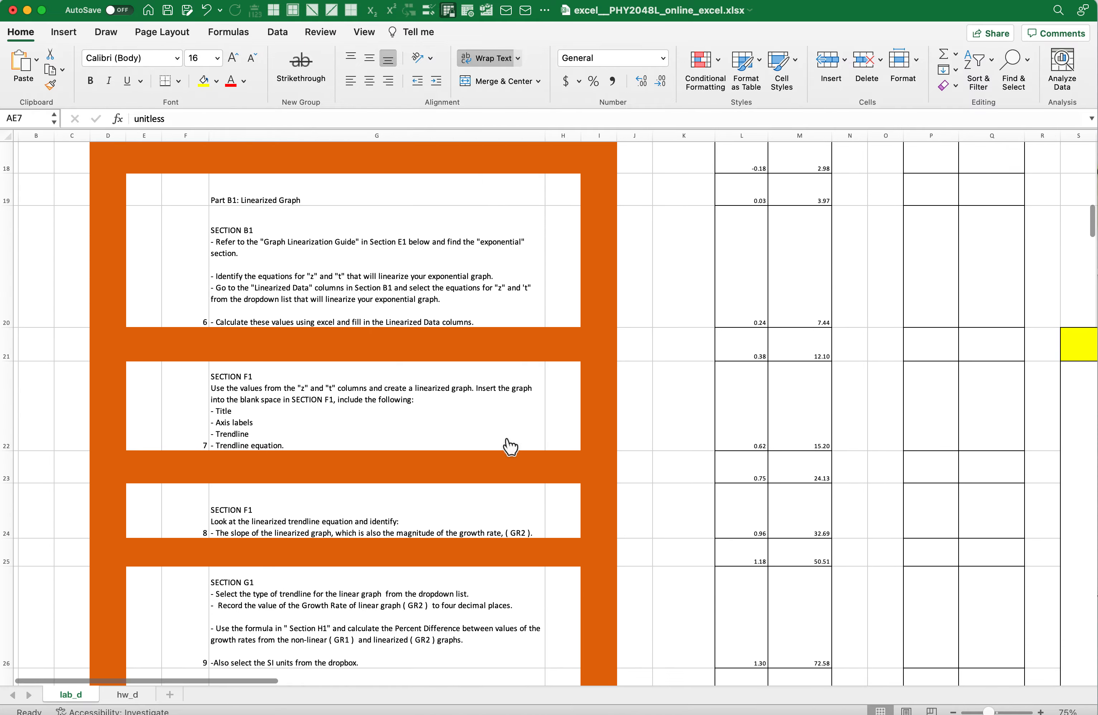
Step: Examine the exponential section of the Graph Linearization Guide in Section E1 for its t and z equations
scroll(509, 441, "down", 3)
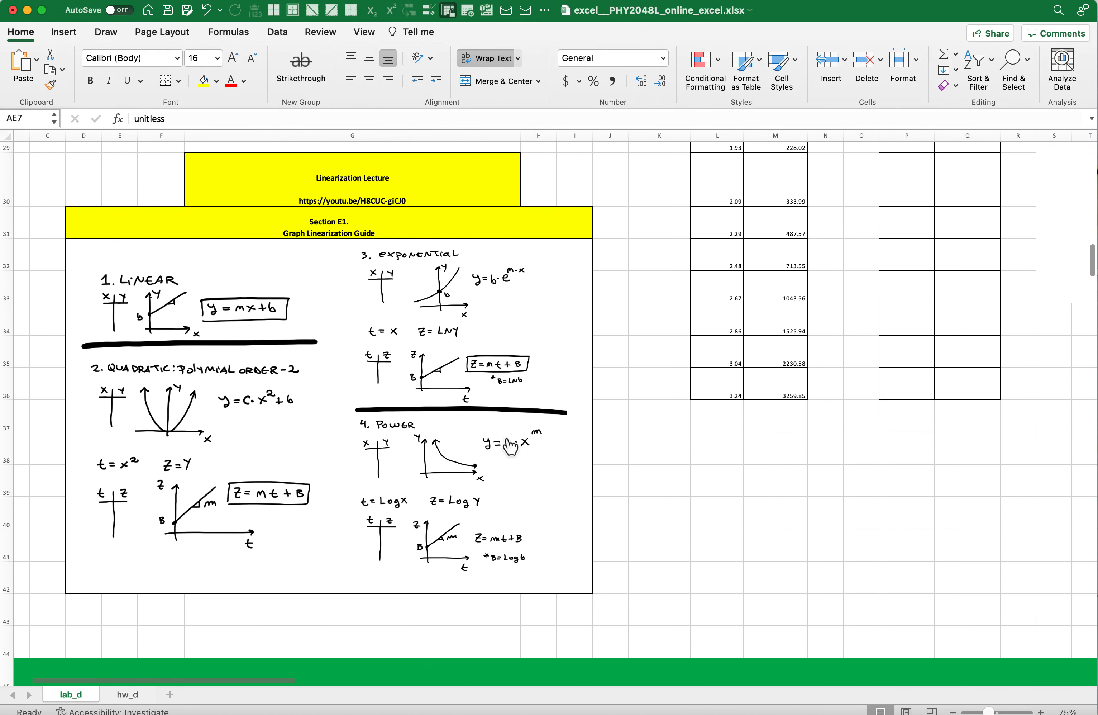
scroll(420, 427, "up", 4)
scroll(420, 427, "up", 5)
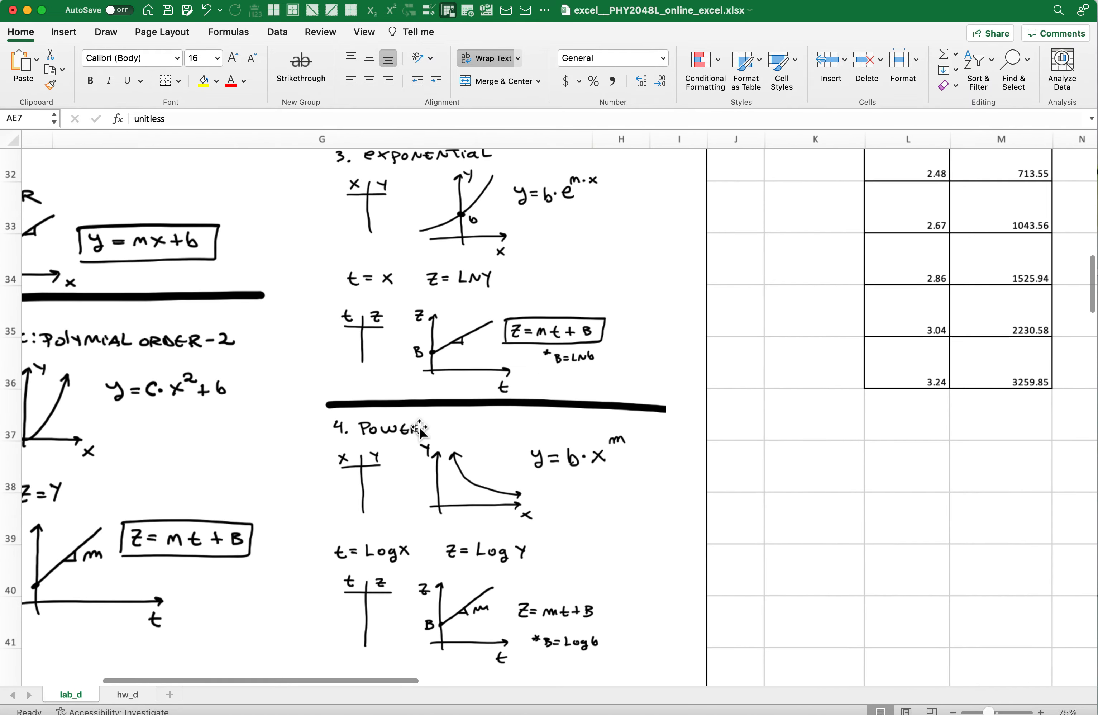
scroll(420, 428, "down", 3)
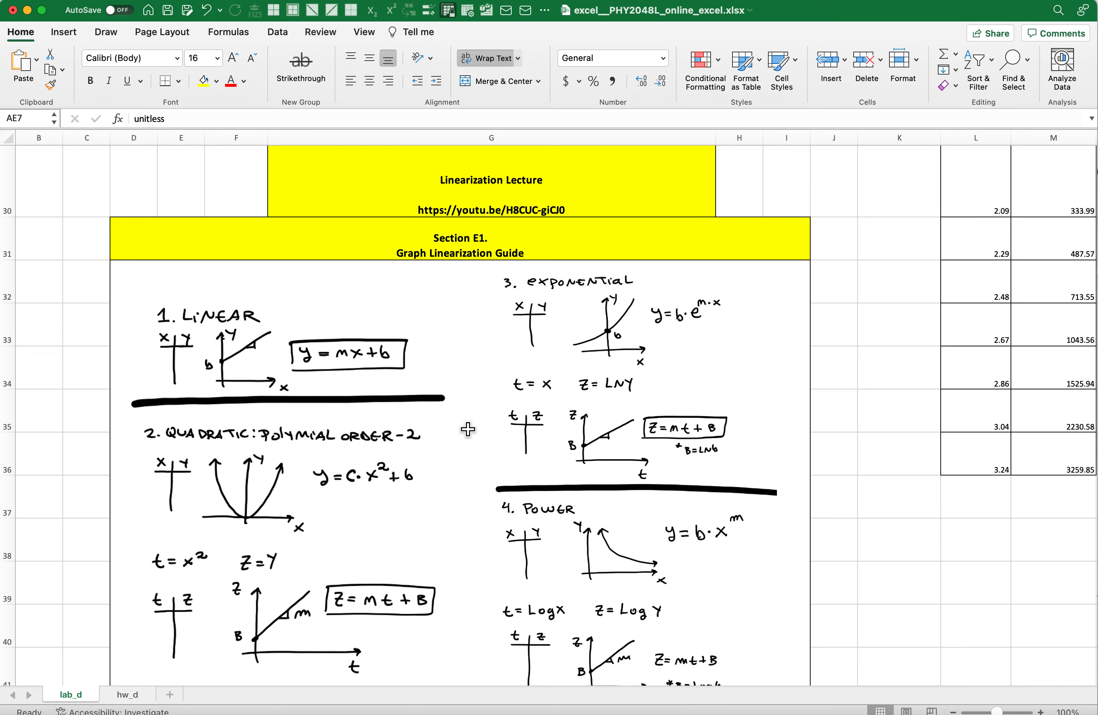
scroll(630, 323, "up", 2)
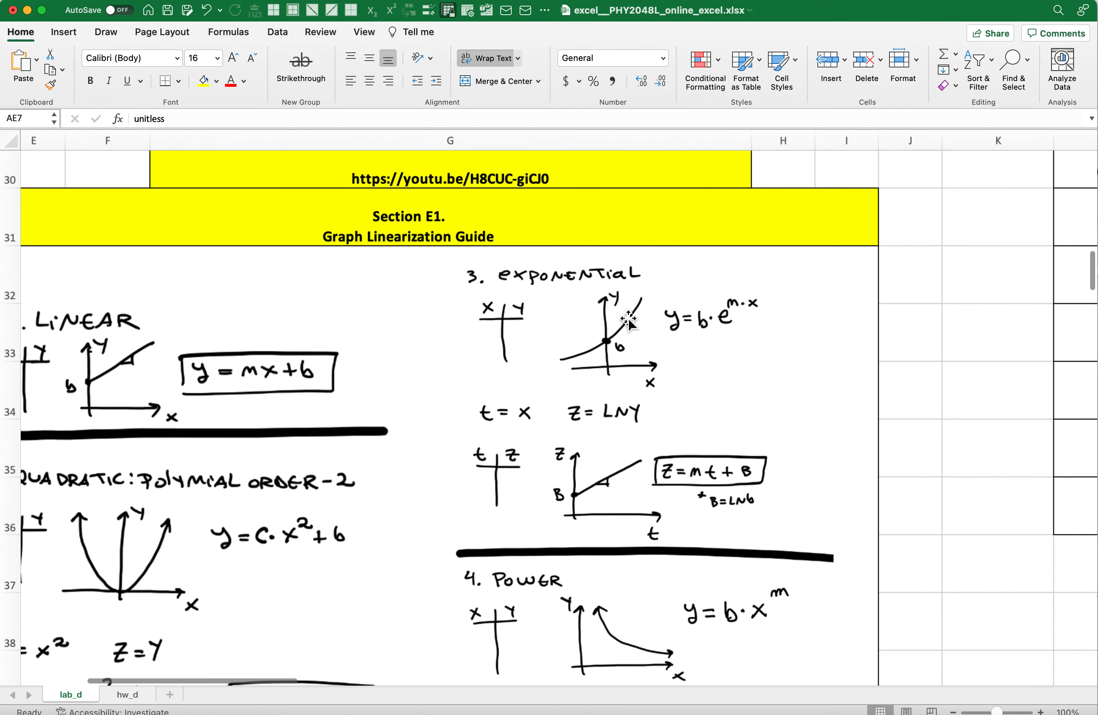
scroll(630, 323, "up", 3)
scroll(620, 307, "up", 5)
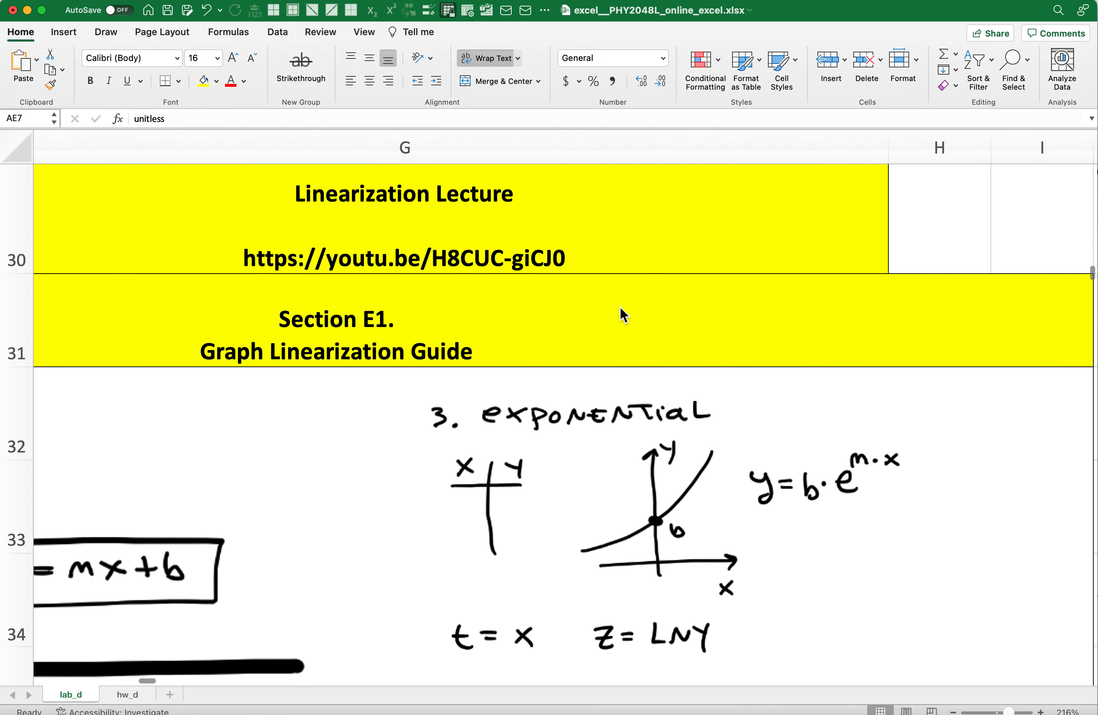
scroll(621, 310, "down", 1)
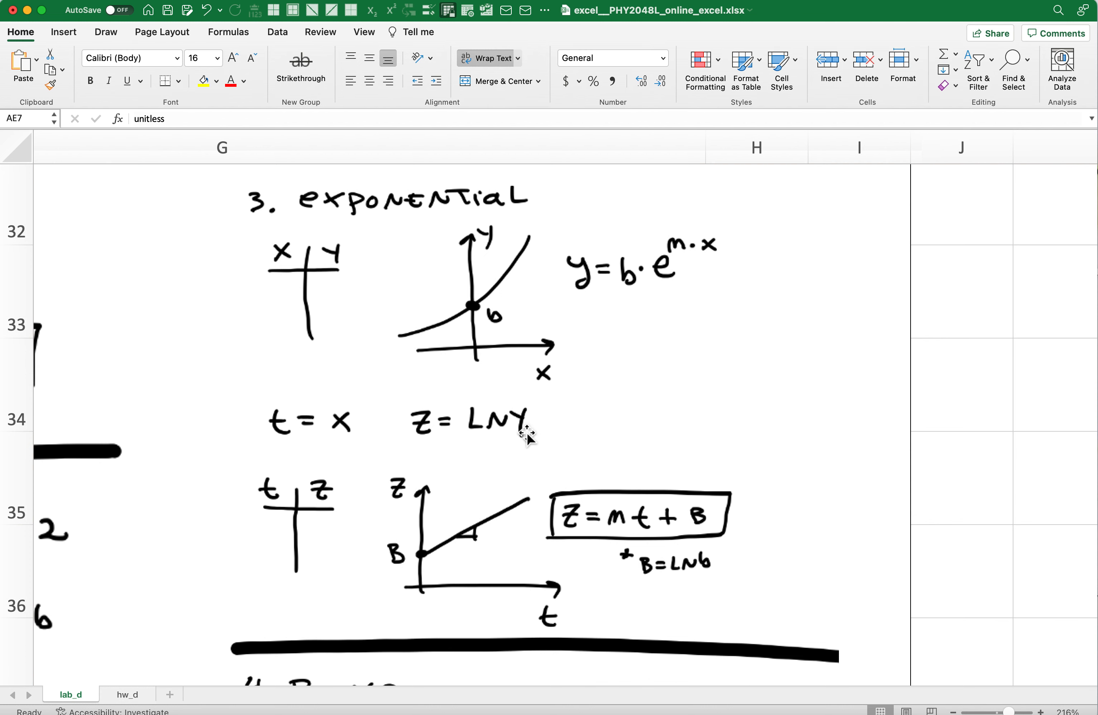
Step: Locate the Linearized Data columns of Section B1 and view them beside the Section A1 data
scroll(527, 436, "down", 10)
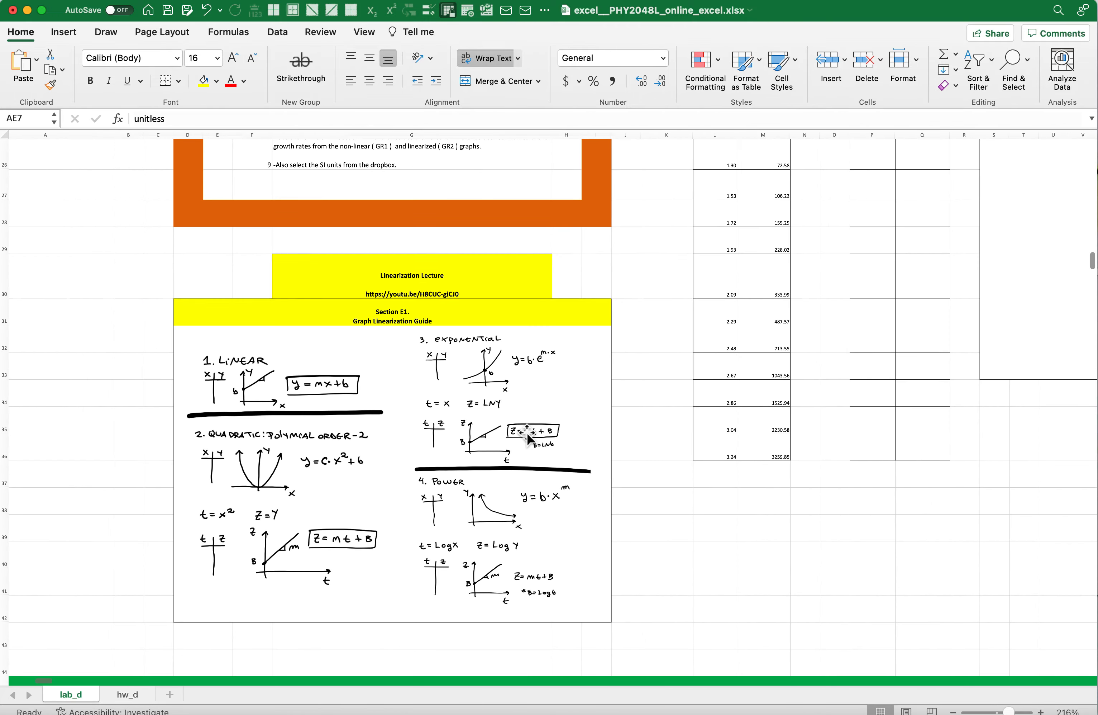
scroll(527, 437, "up", 10)
scroll(528, 436, "right", 5)
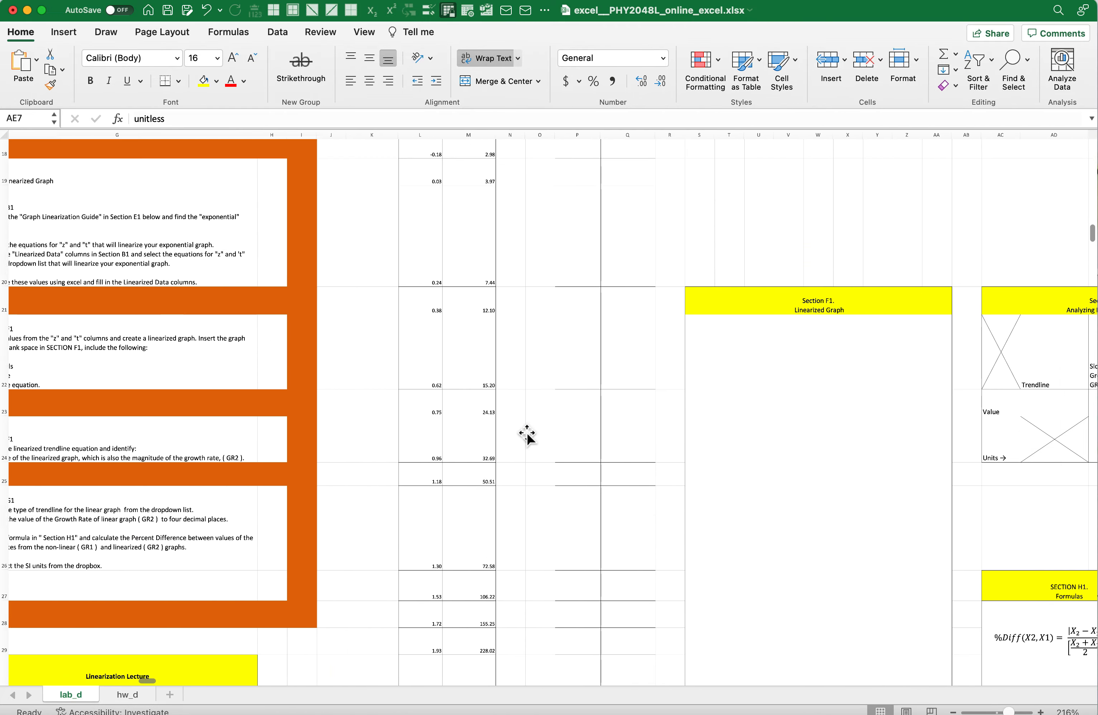
scroll(528, 437, "up", 10)
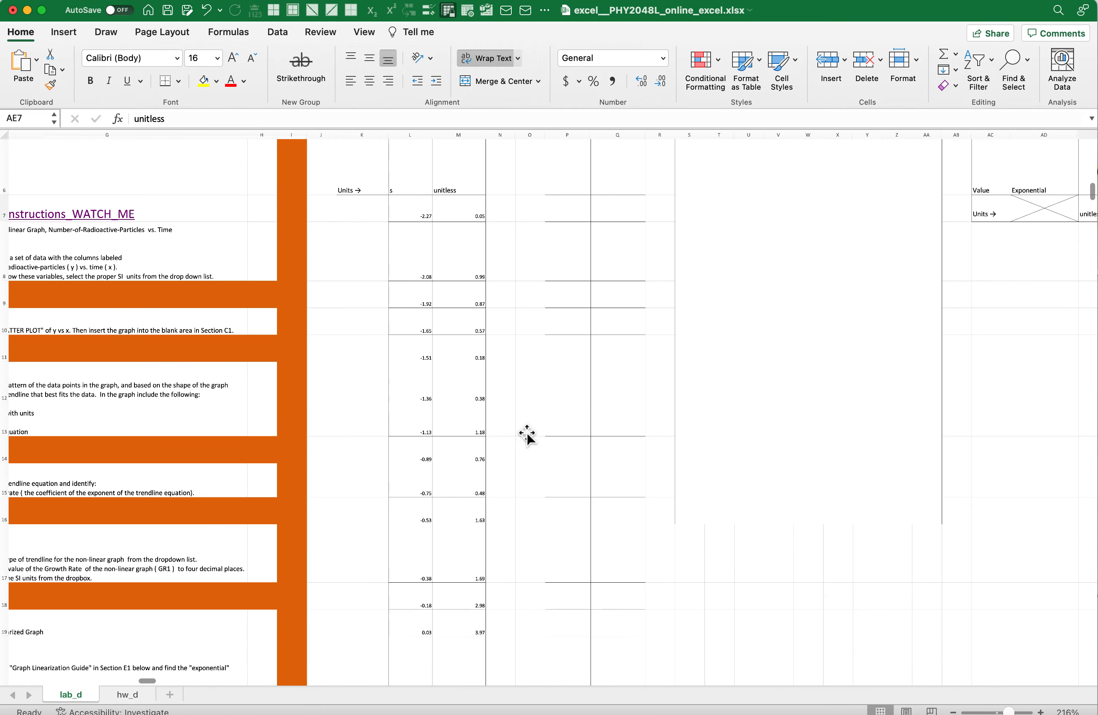
scroll(528, 436, "down", 10)
scroll(528, 436, "up", 5)
scroll(592, 328, "left", 2)
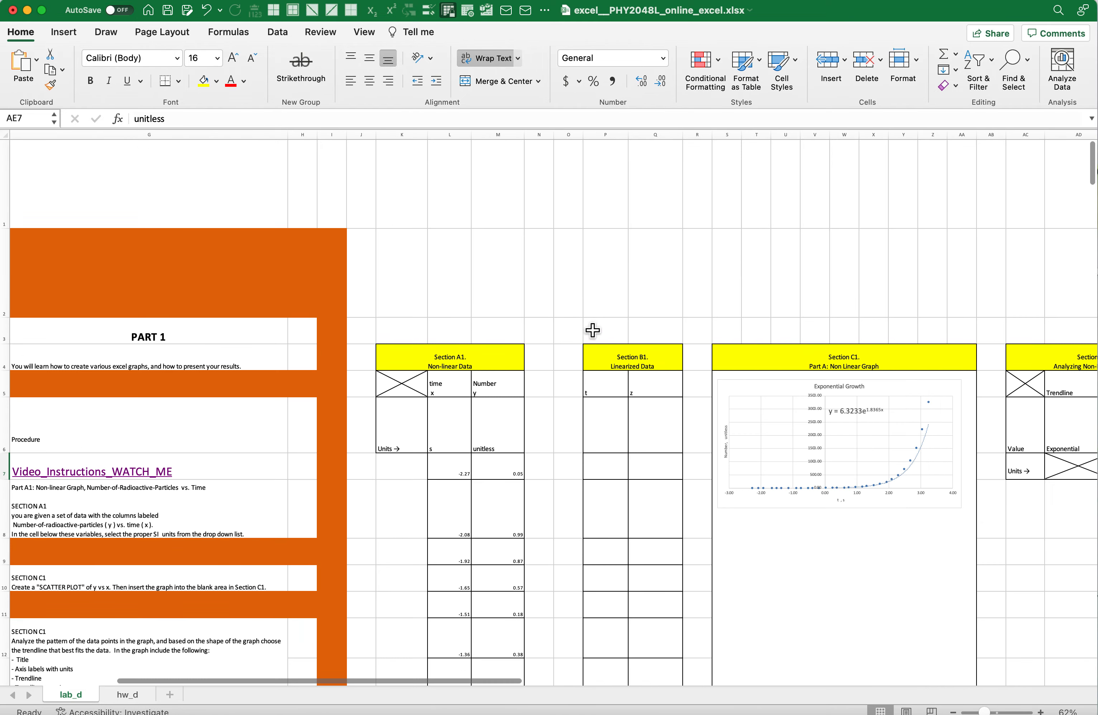
left_click(629, 358)
scroll(698, 346, "up", 2)
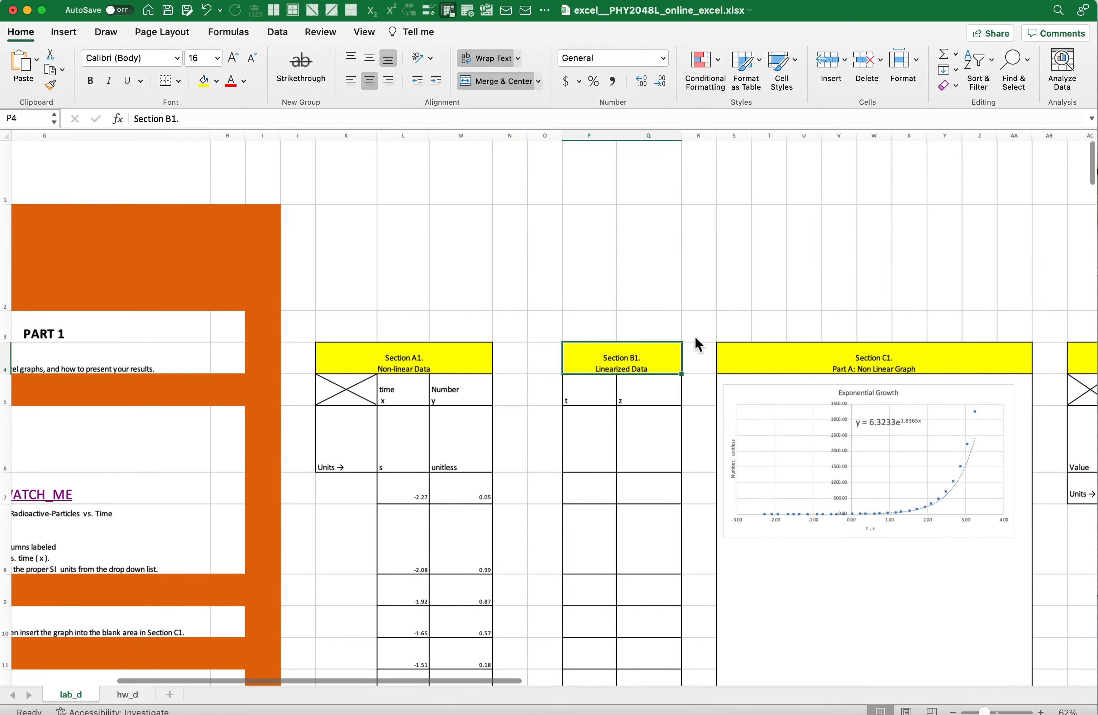
scroll(696, 327, "up", 3)
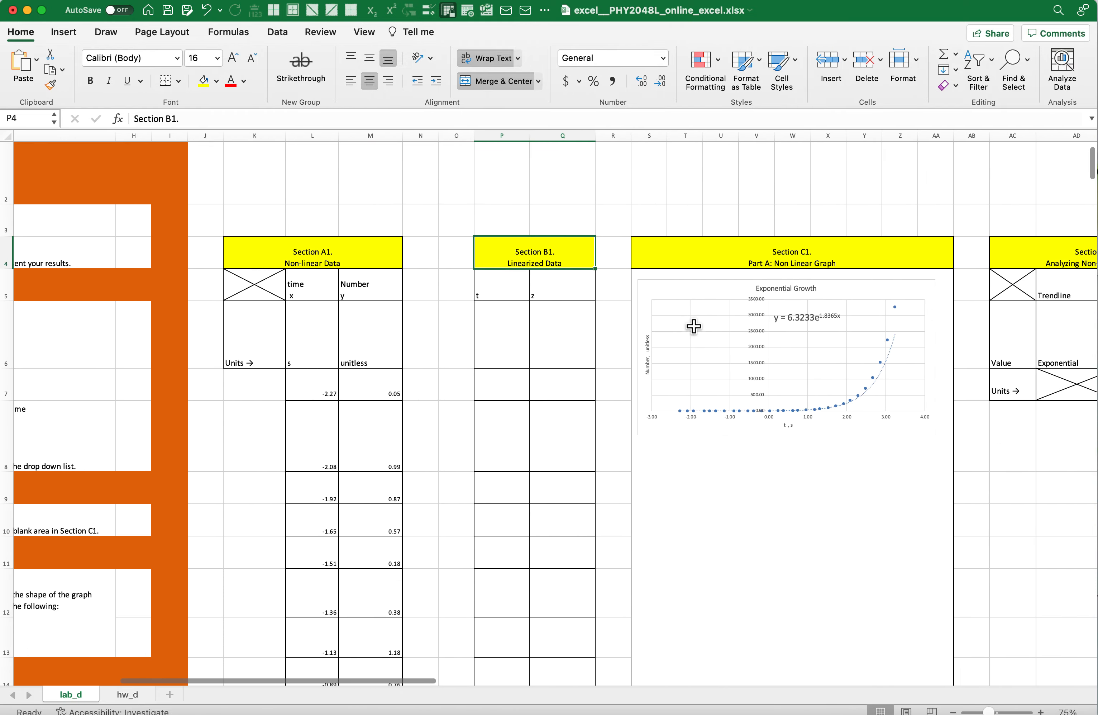
scroll(586, 343, "up", 3)
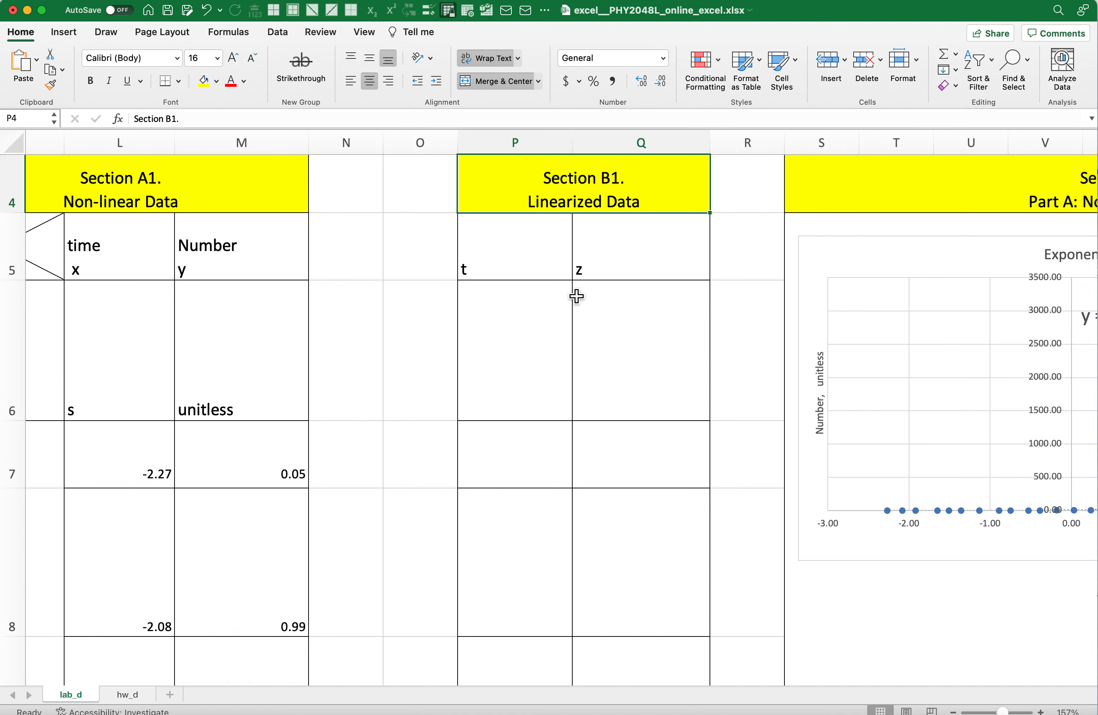
Step: Choose t as the linearizing equation for the t column in cell P6 of Section B1
left_click(535, 147)
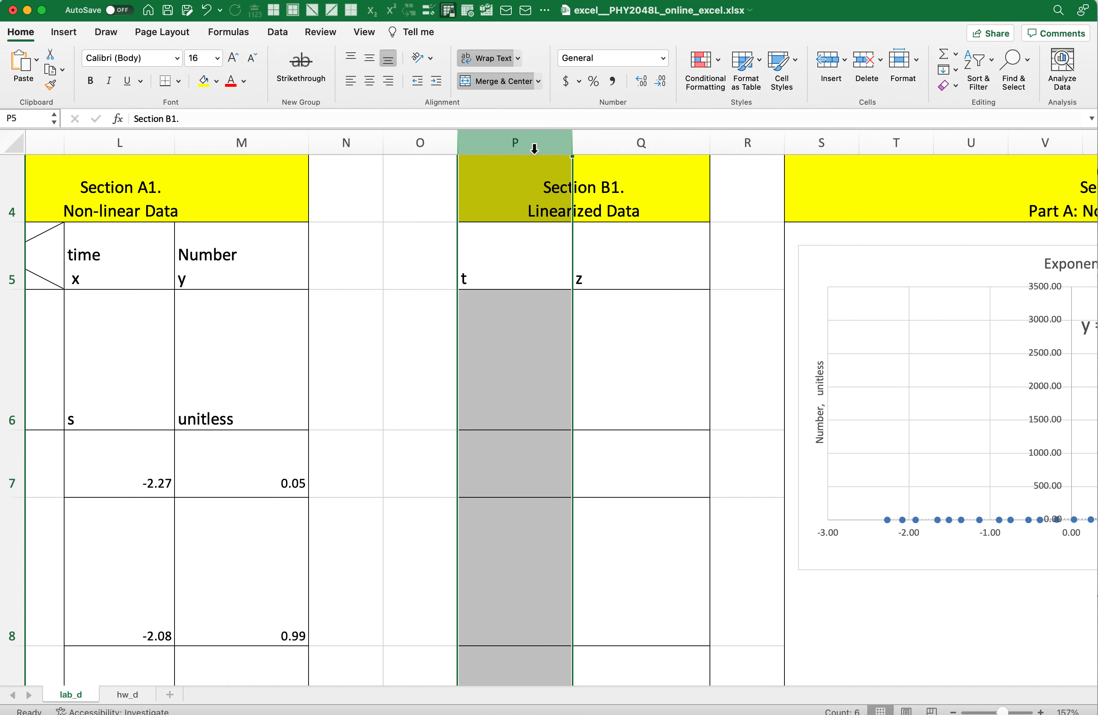
left_click(19, 372)
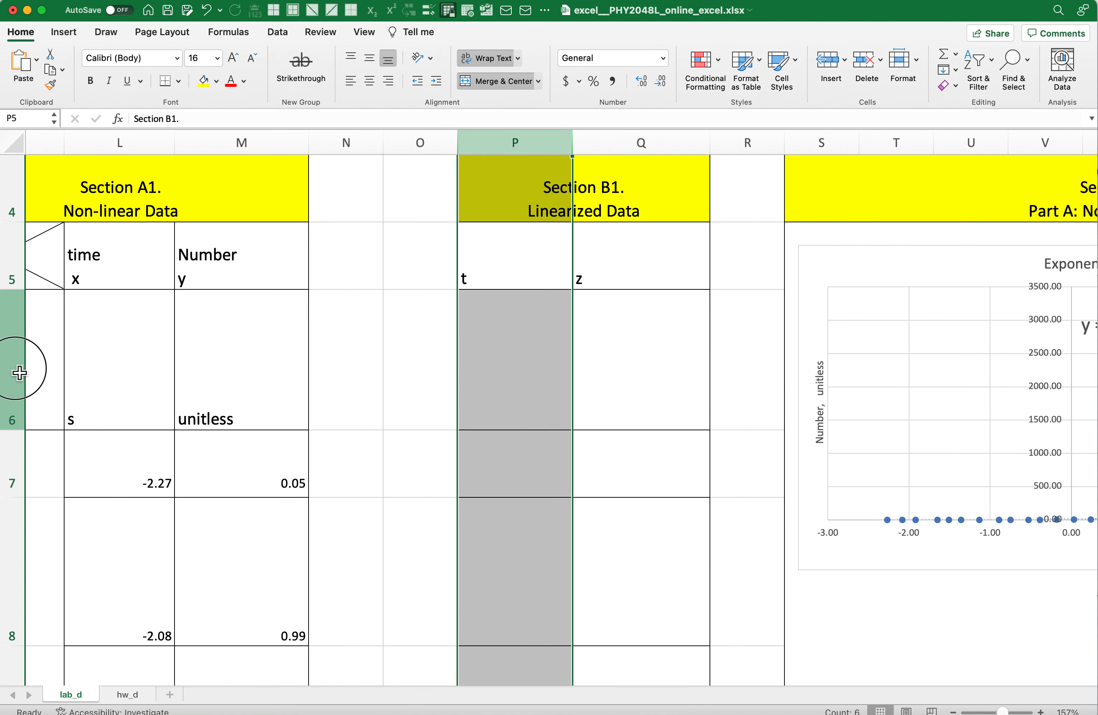
left_click(617, 348)
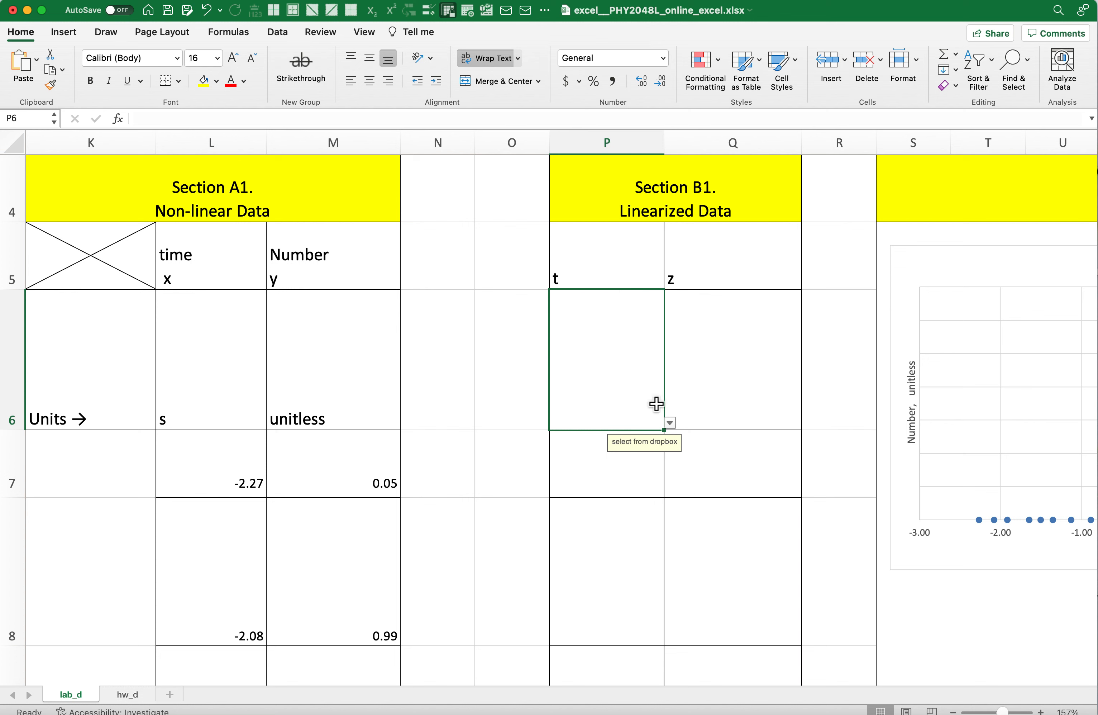
left_click(670, 423)
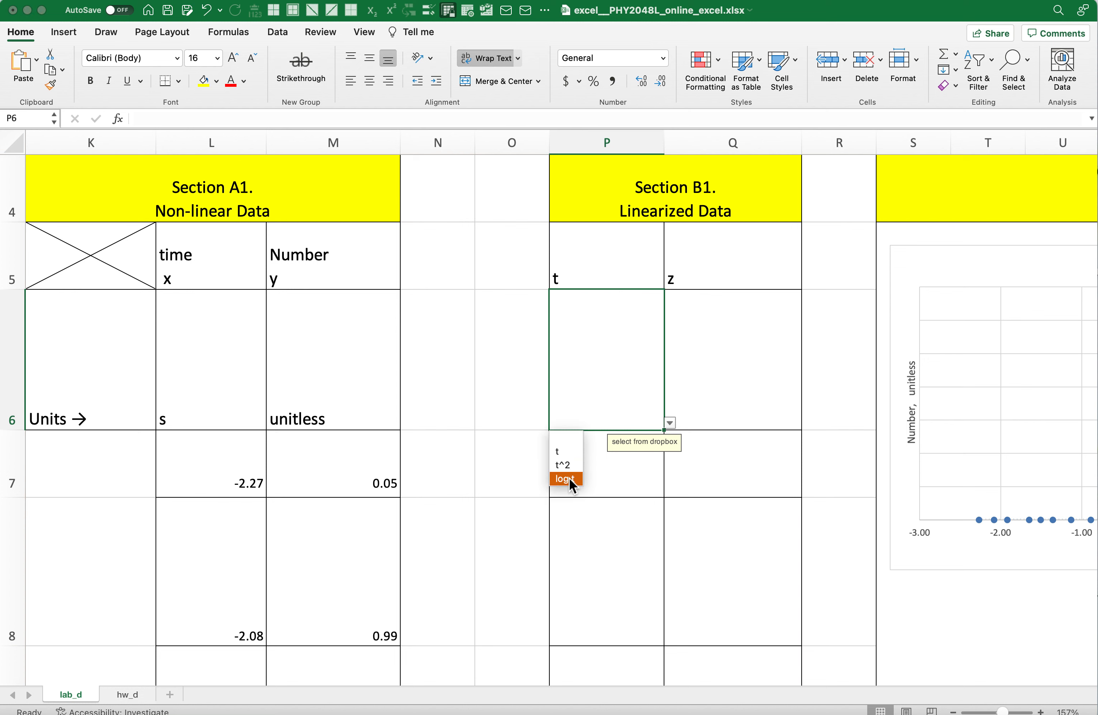
left_click(568, 454)
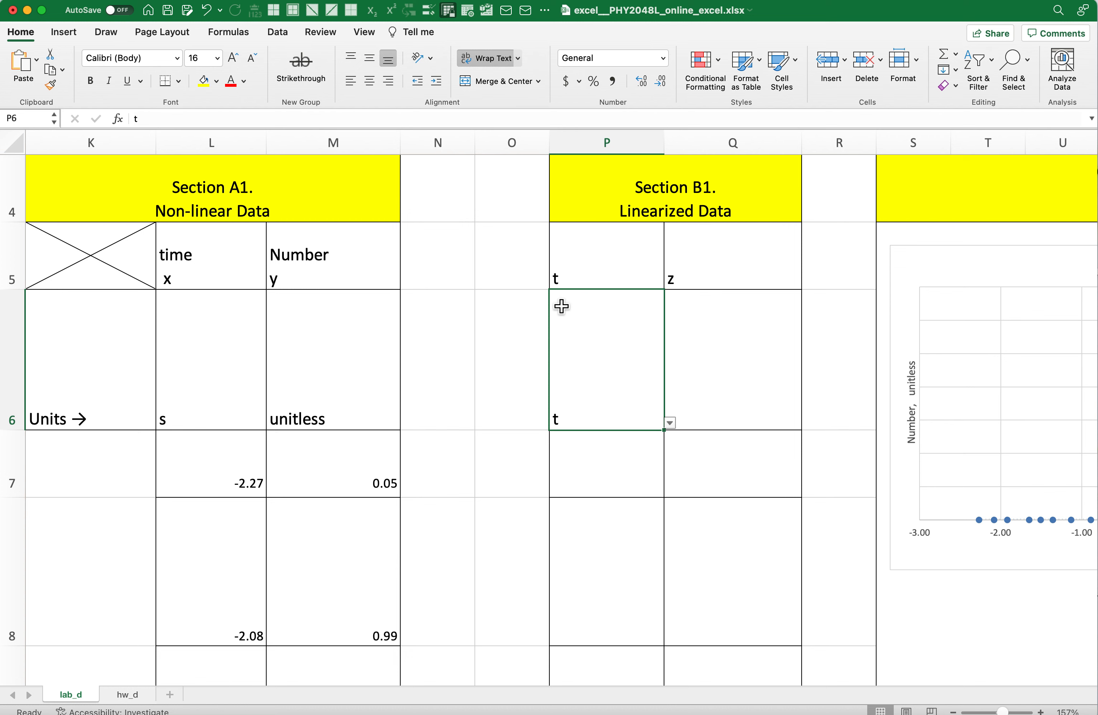
Step: Review the equation choices offered for the t column in cell P6 against the column headings
left_click(591, 279)
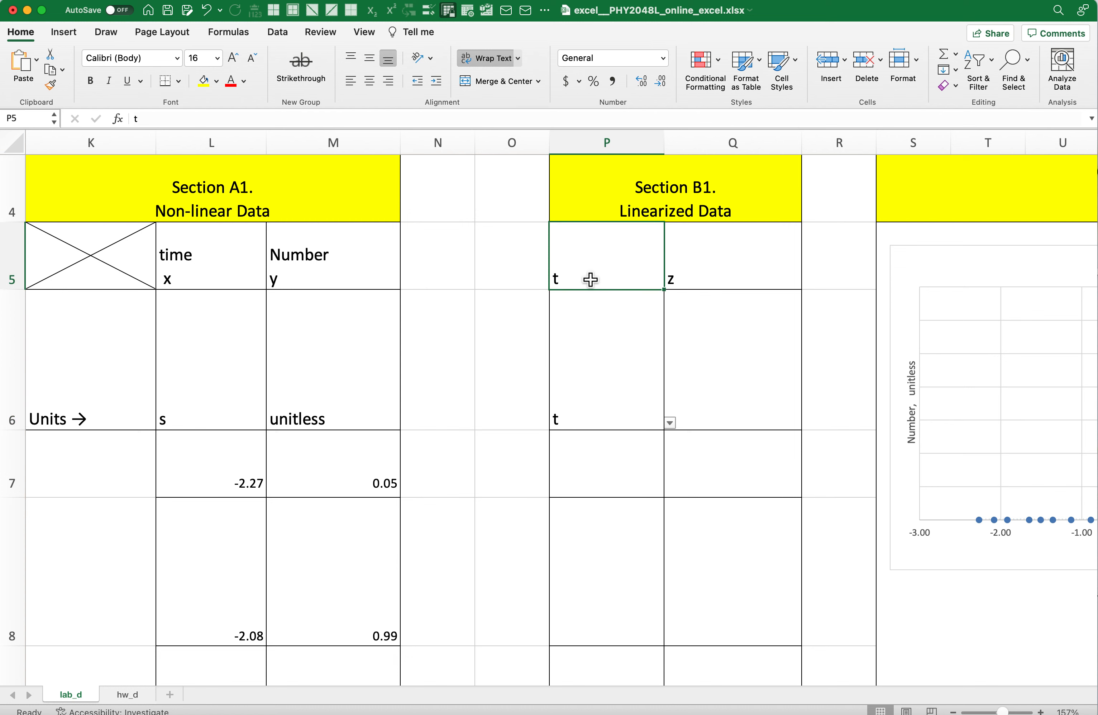
left_click(592, 380)
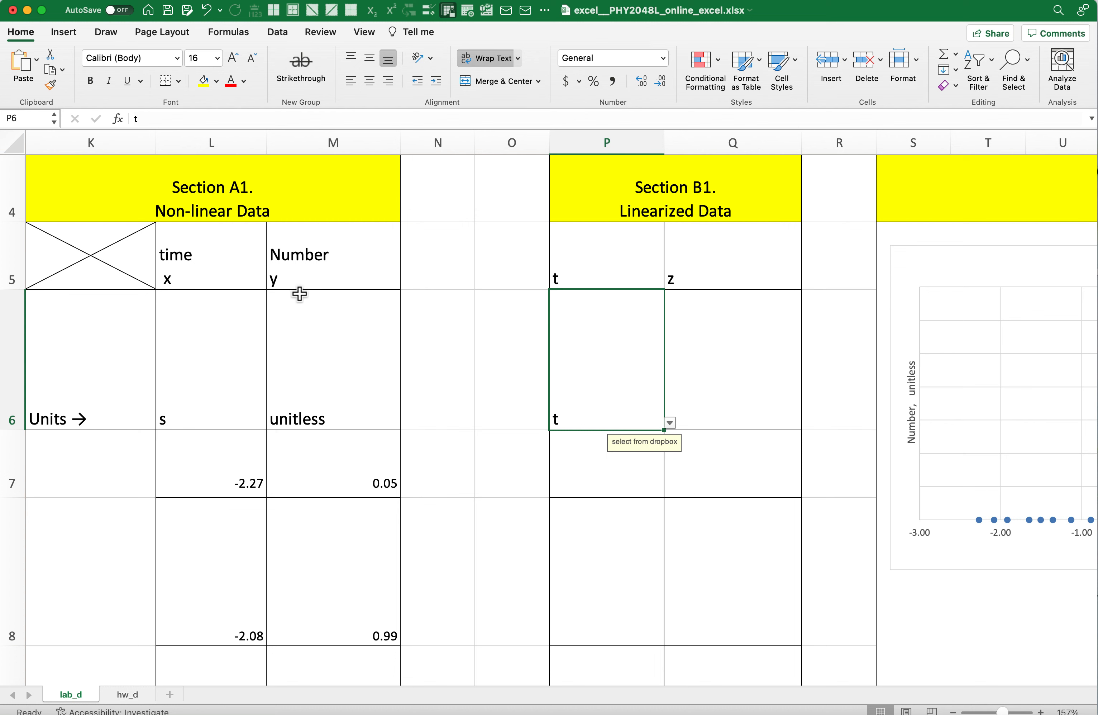
left_click(604, 263)
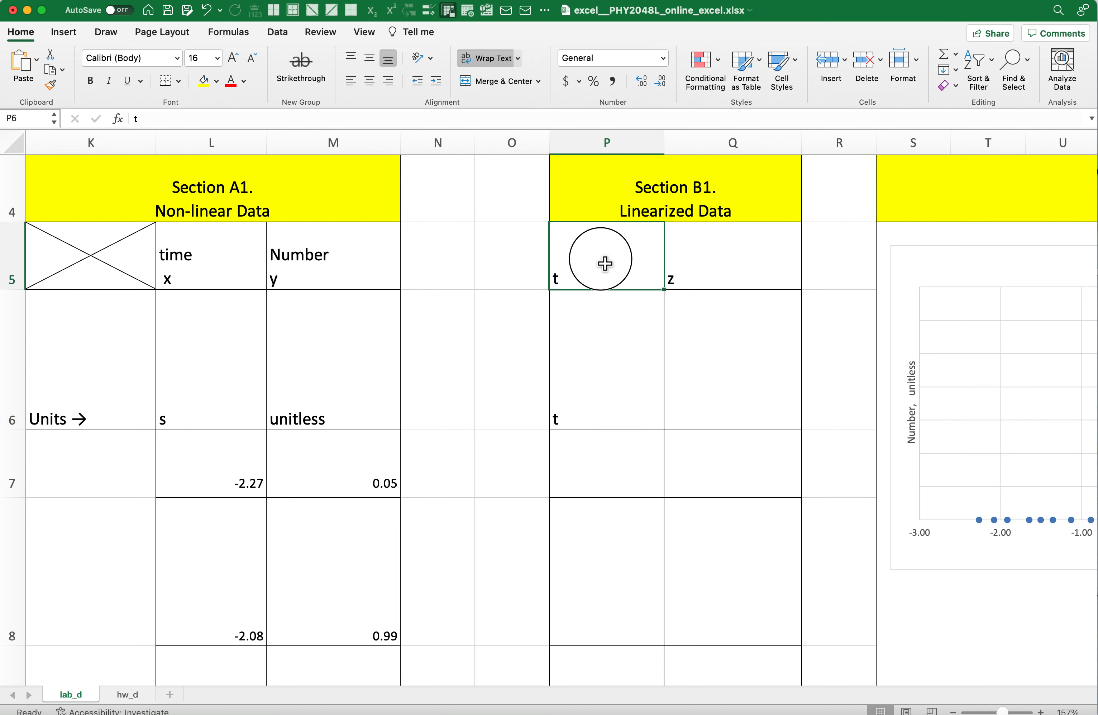
left_click(607, 338)
left_click(670, 423)
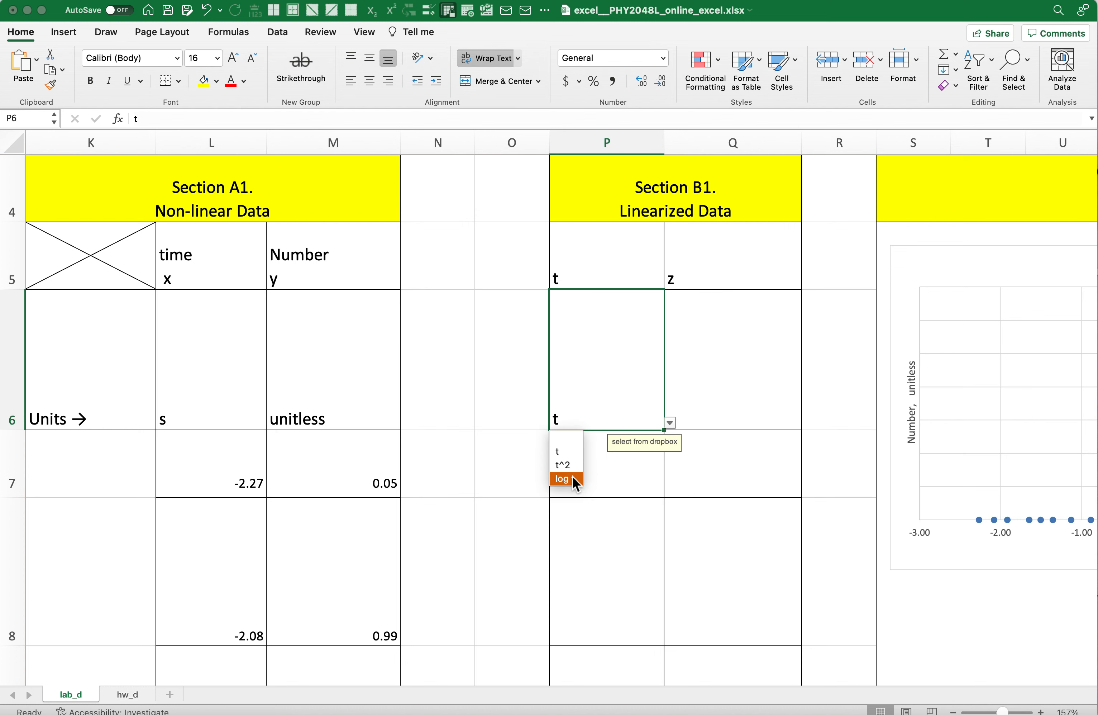
left_click(562, 452)
left_click(533, 453)
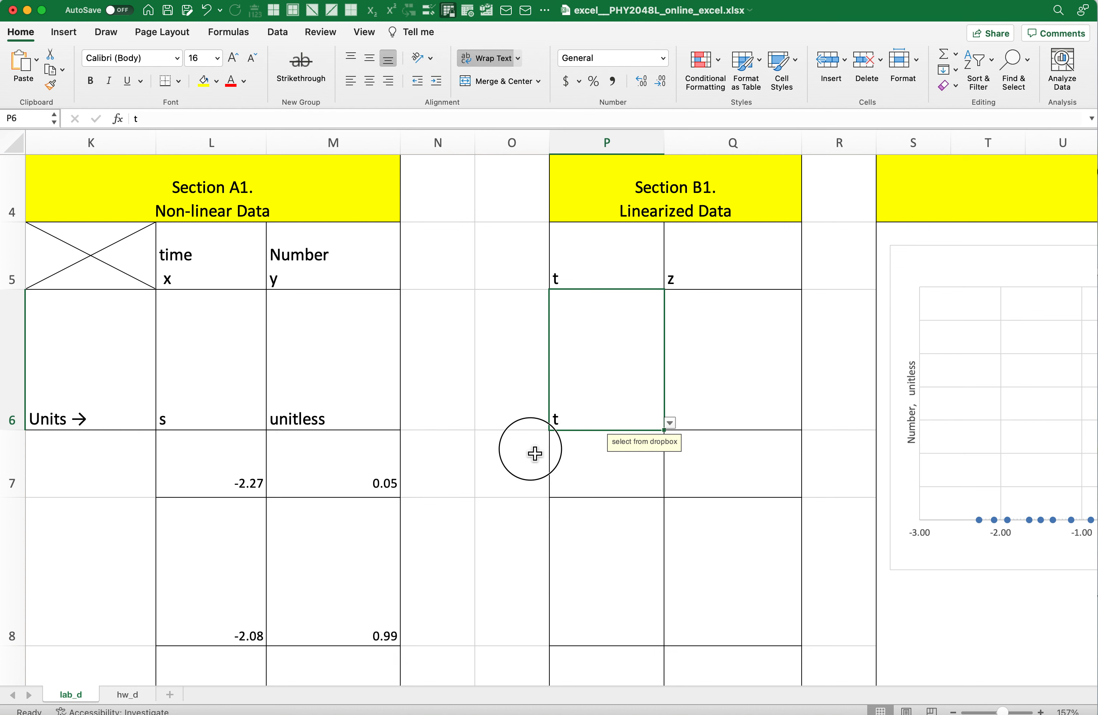
Step: Choose Ln N as the linearizing equation for the z column in cell Q6 of Section B1
left_click(713, 277)
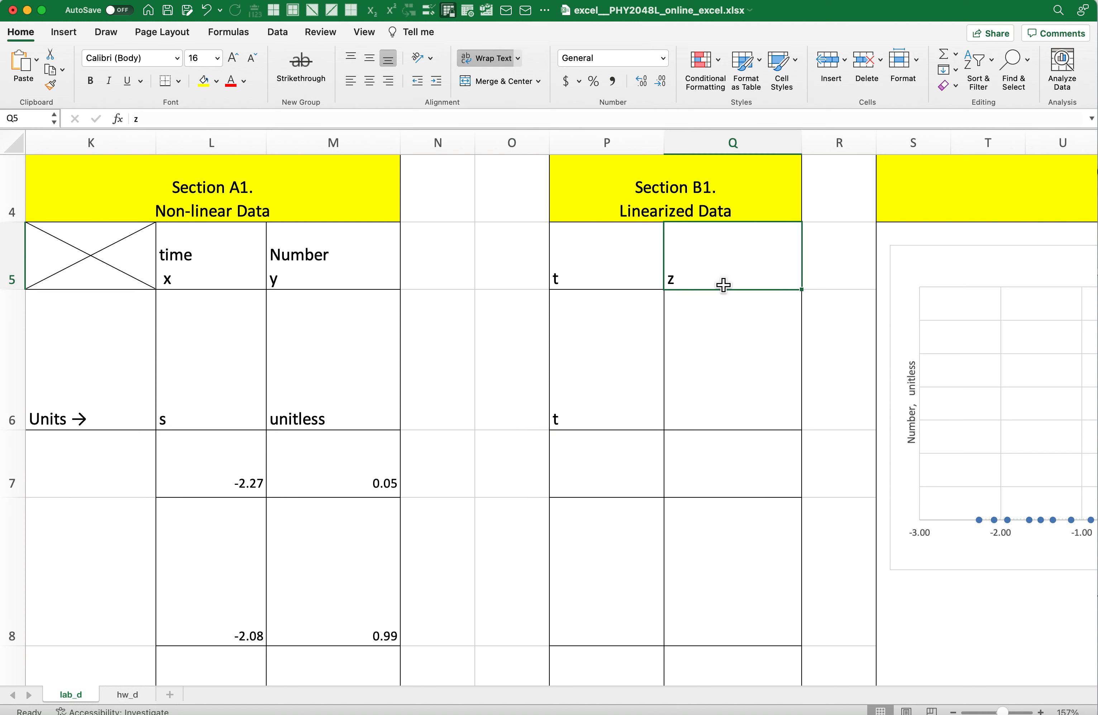
left_click(337, 255)
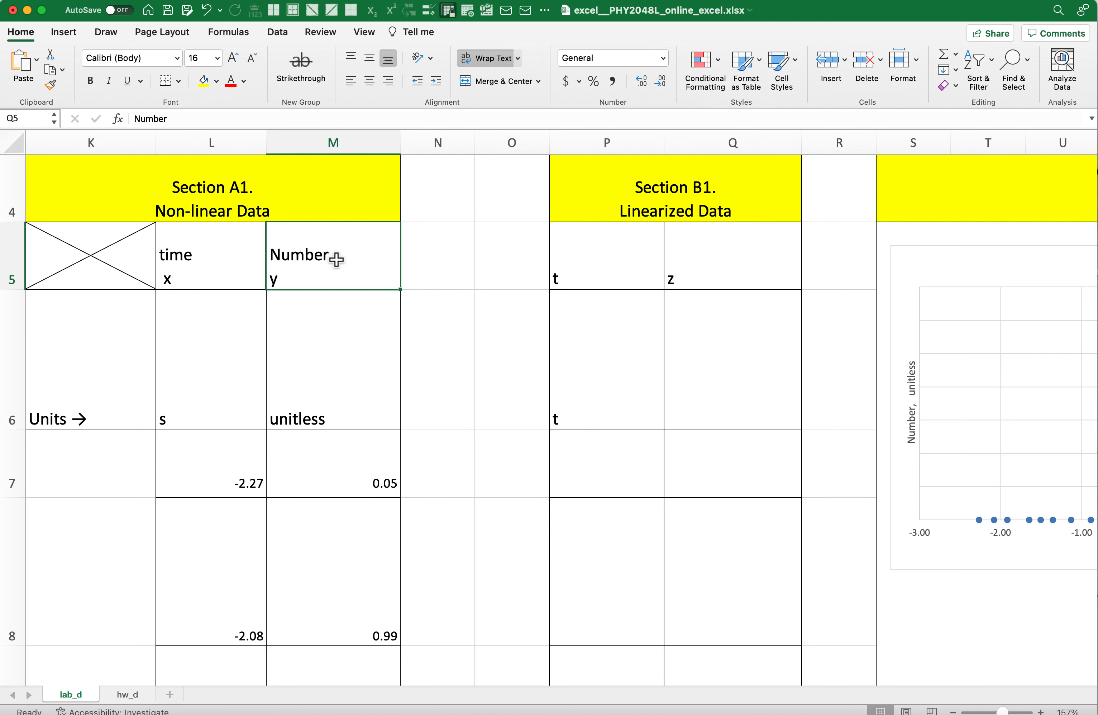
left_click(737, 338)
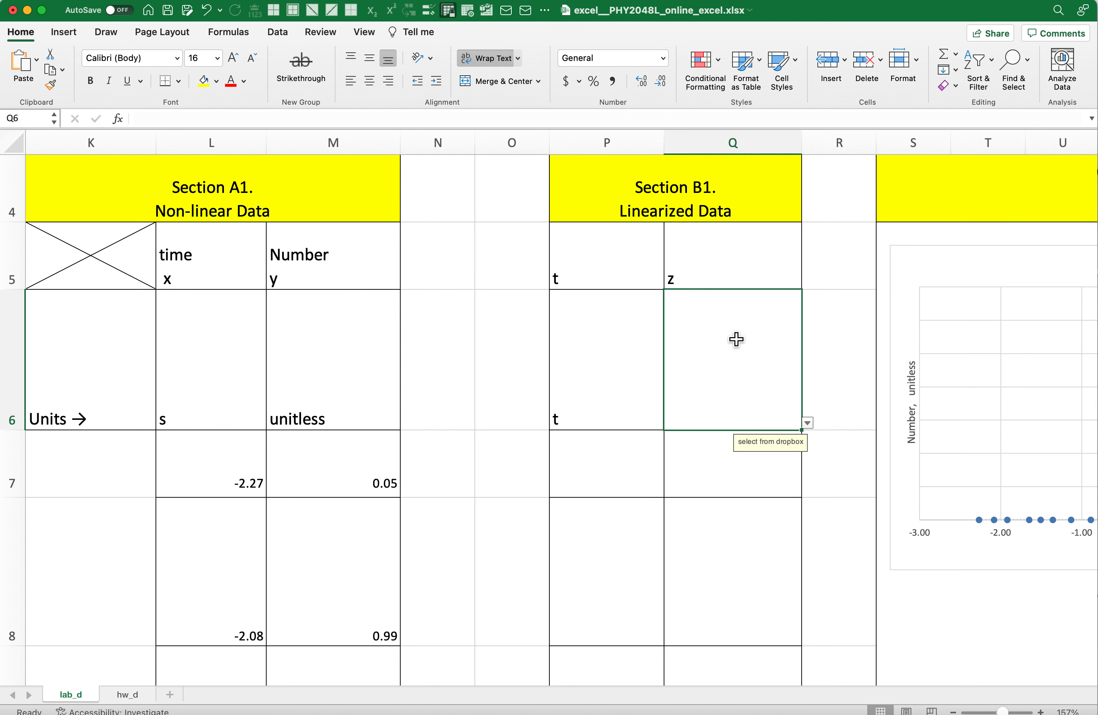
left_click(808, 423)
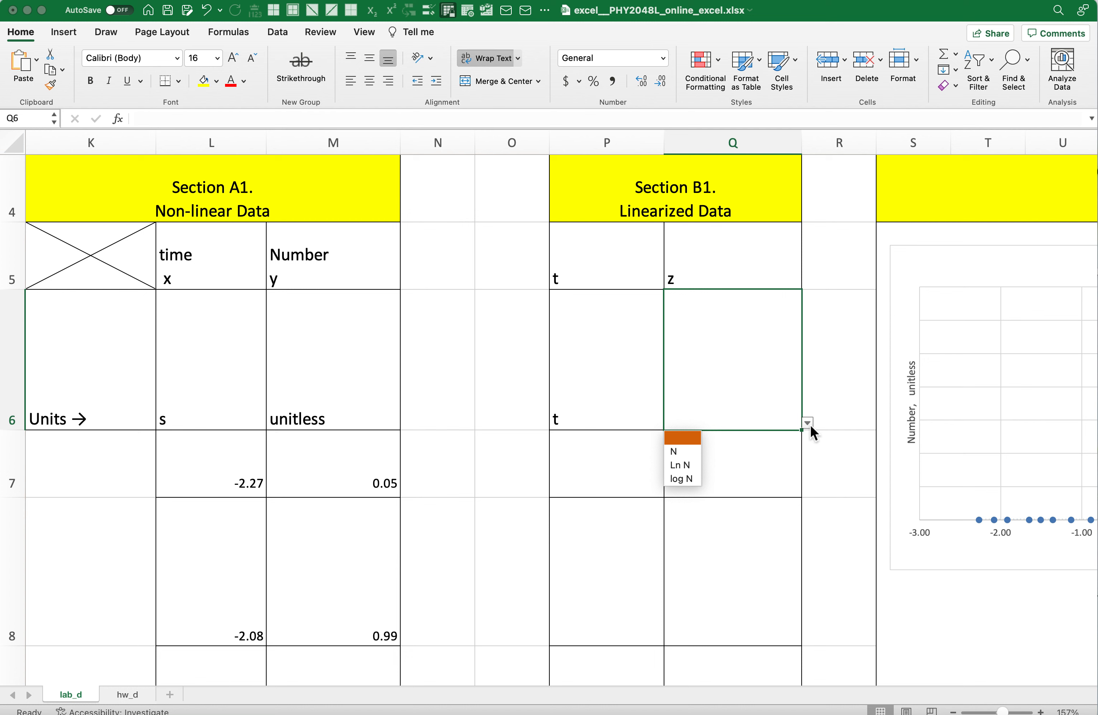
left_click(688, 469)
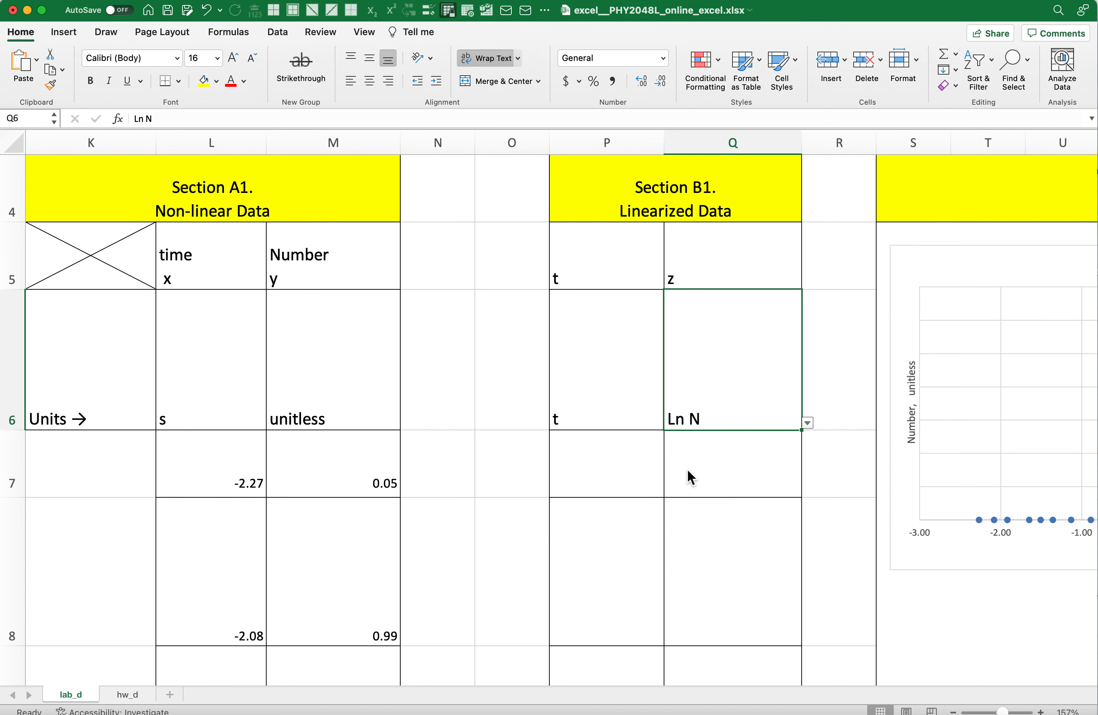
left_click(508, 462)
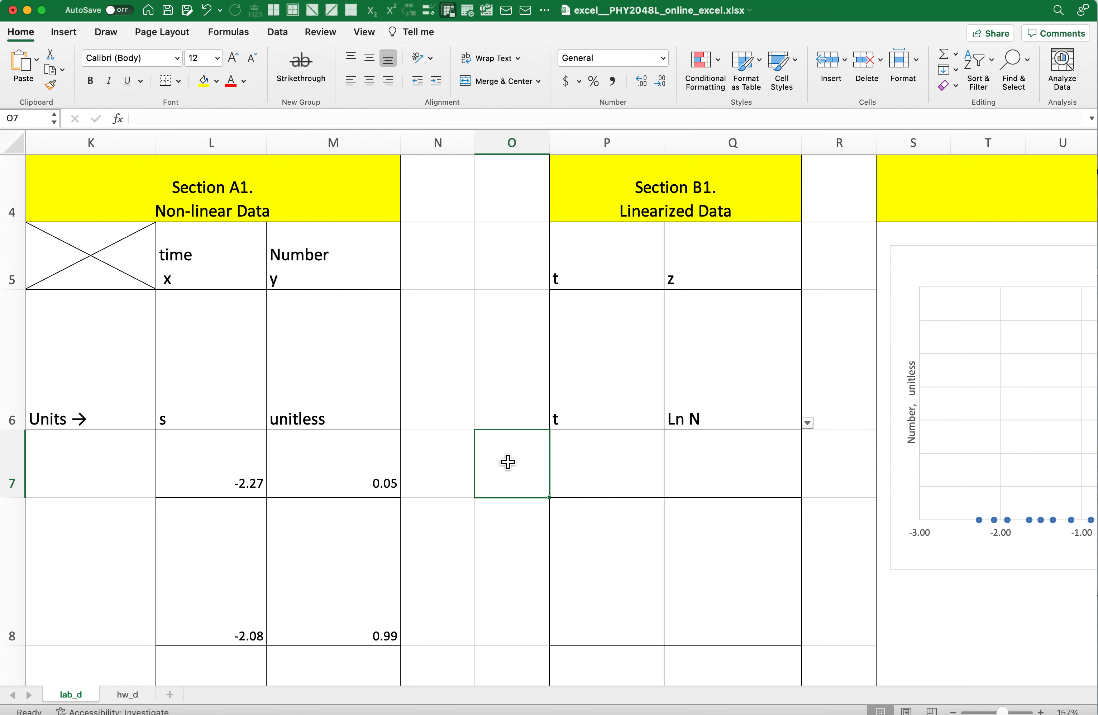
Step: Examine the time and Number data in columns L and M alongside the empty t column P
scroll(424, 473, "down", 3)
left_click(262, 413)
left_click_drag(262, 412, 370, 570)
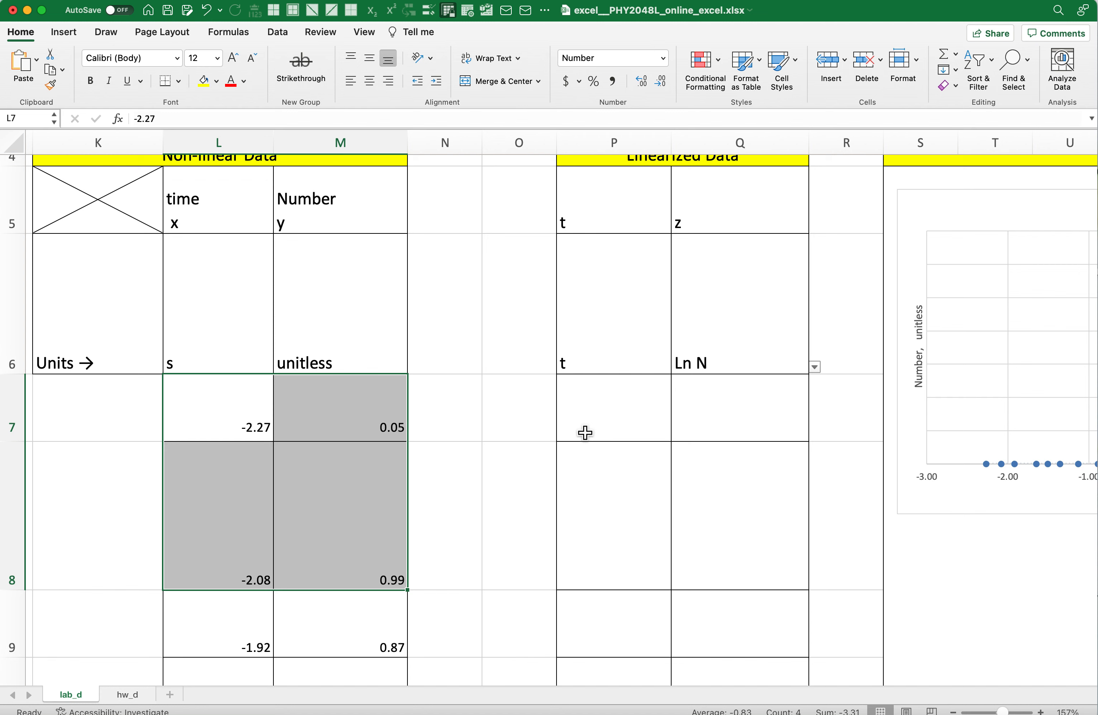
scroll(586, 434, "up", 2)
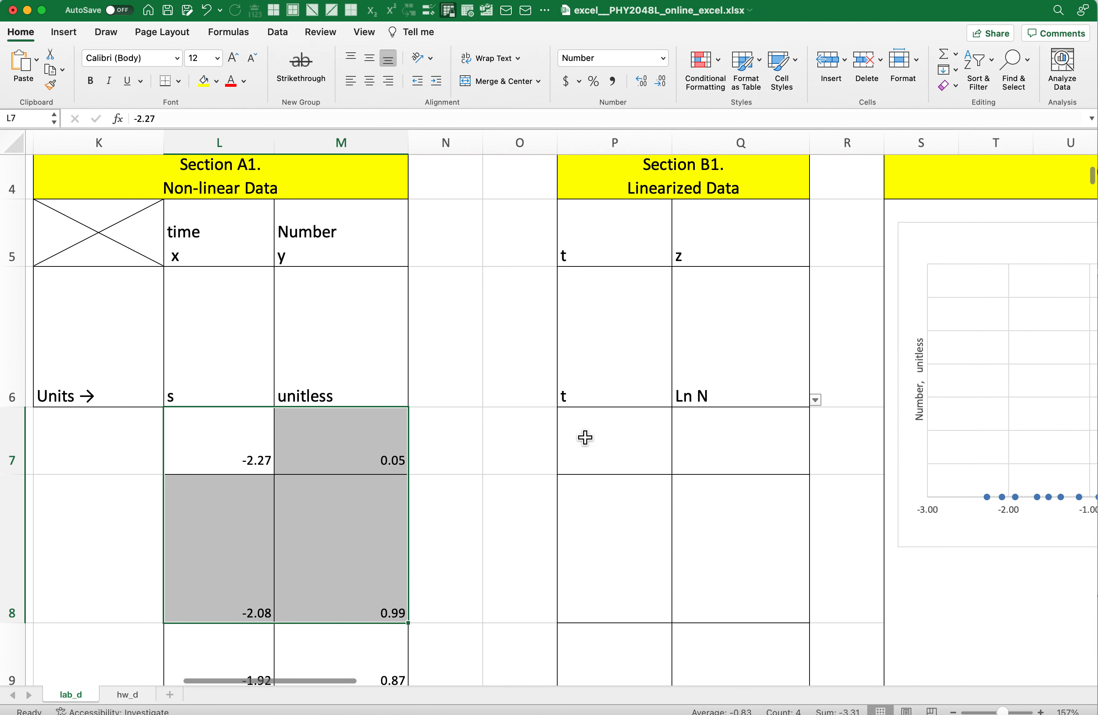
left_click(586, 436)
left_click(615, 143)
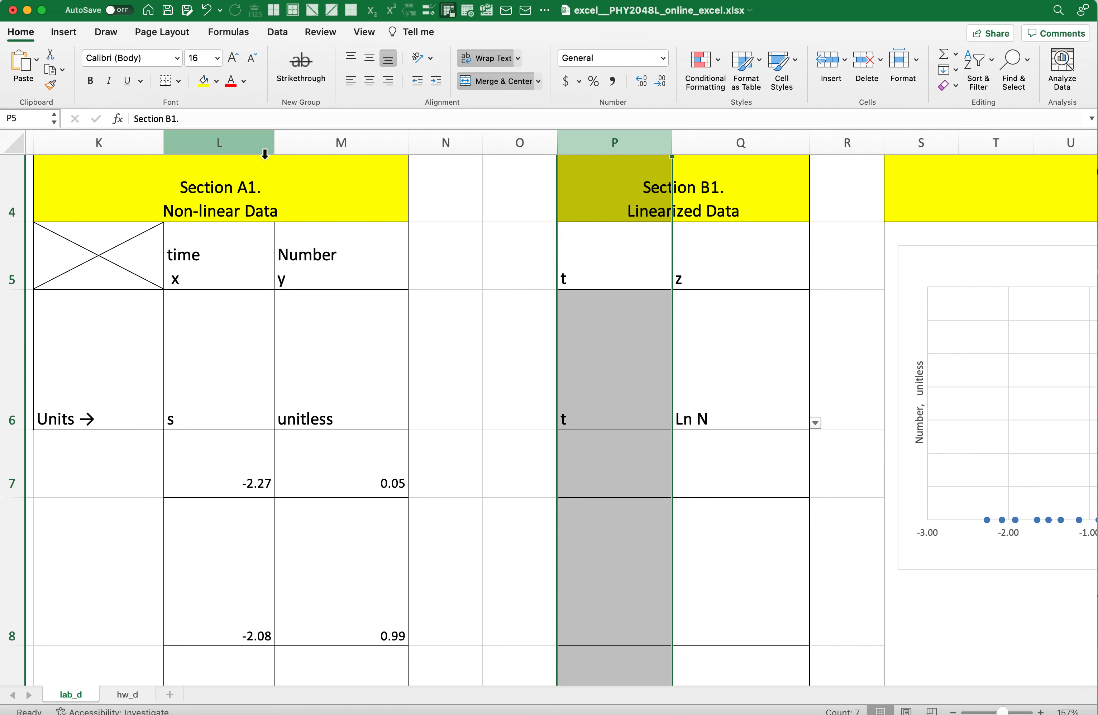
left_click(232, 141)
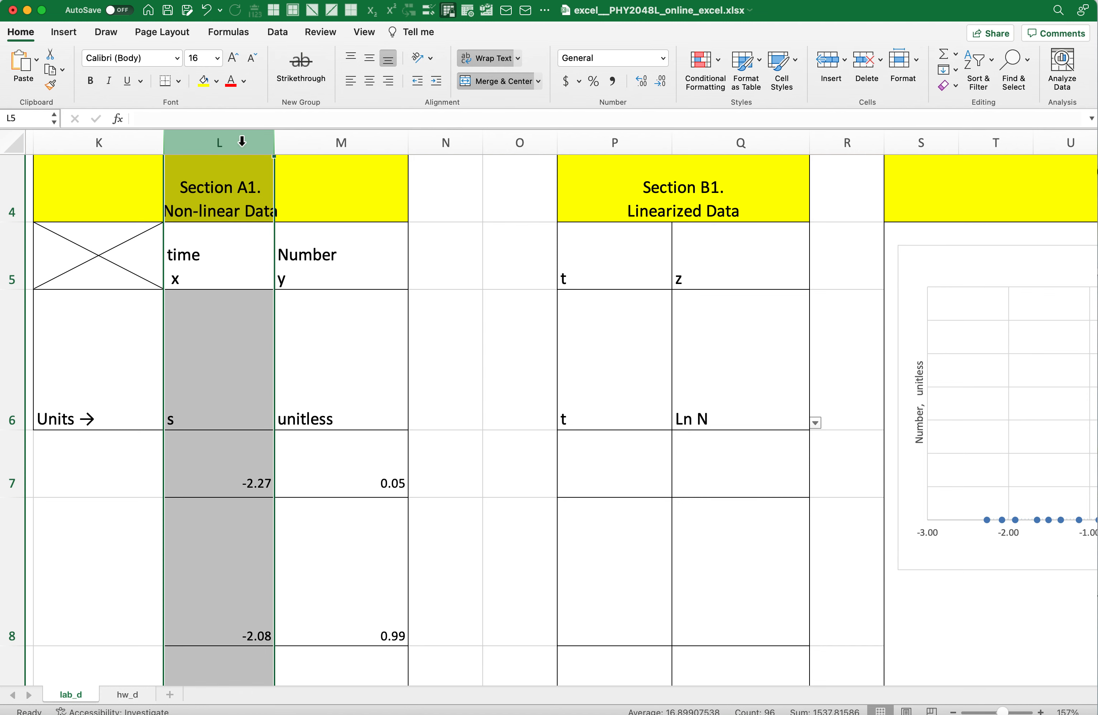
scroll(394, 422, "down", 5)
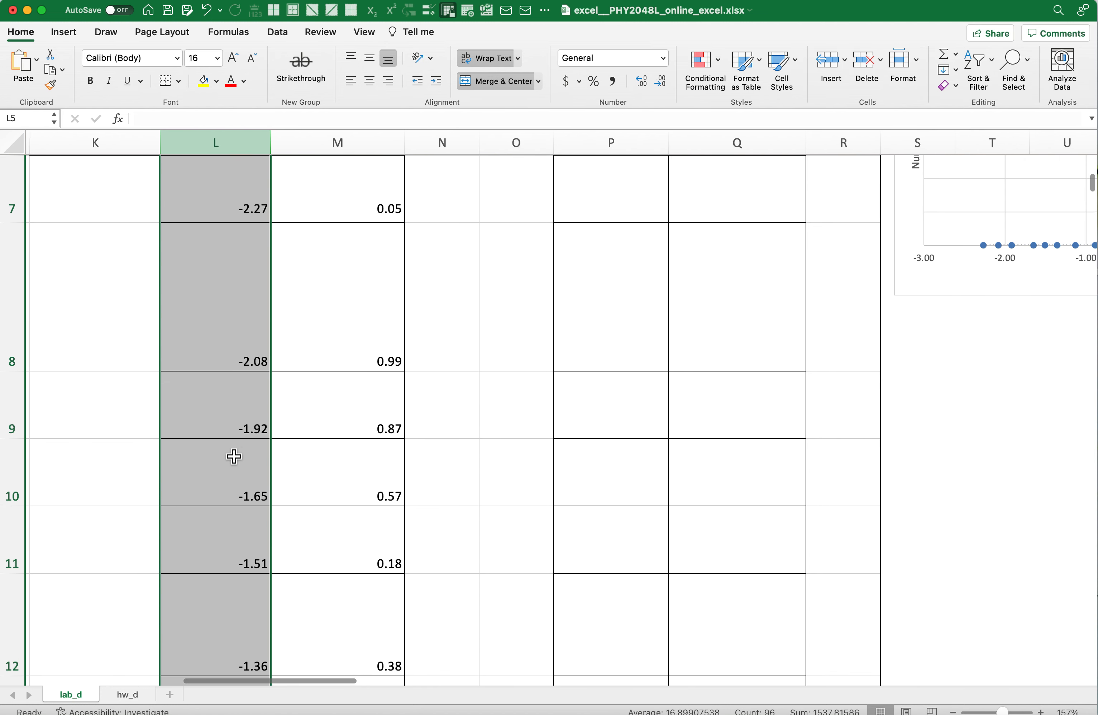
scroll(234, 456, "down", 10)
scroll(234, 456, "up", 10)
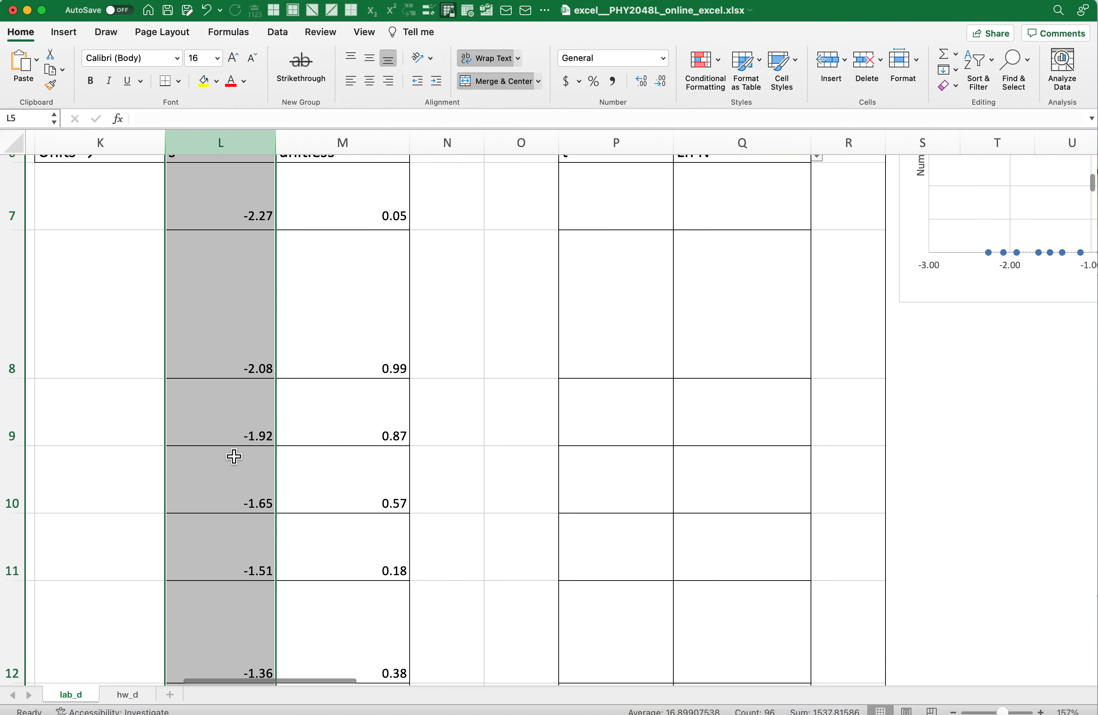
Step: Enter the formula =L7 in cell P7 so the t column takes the first time value
scroll(234, 456, "up", 4)
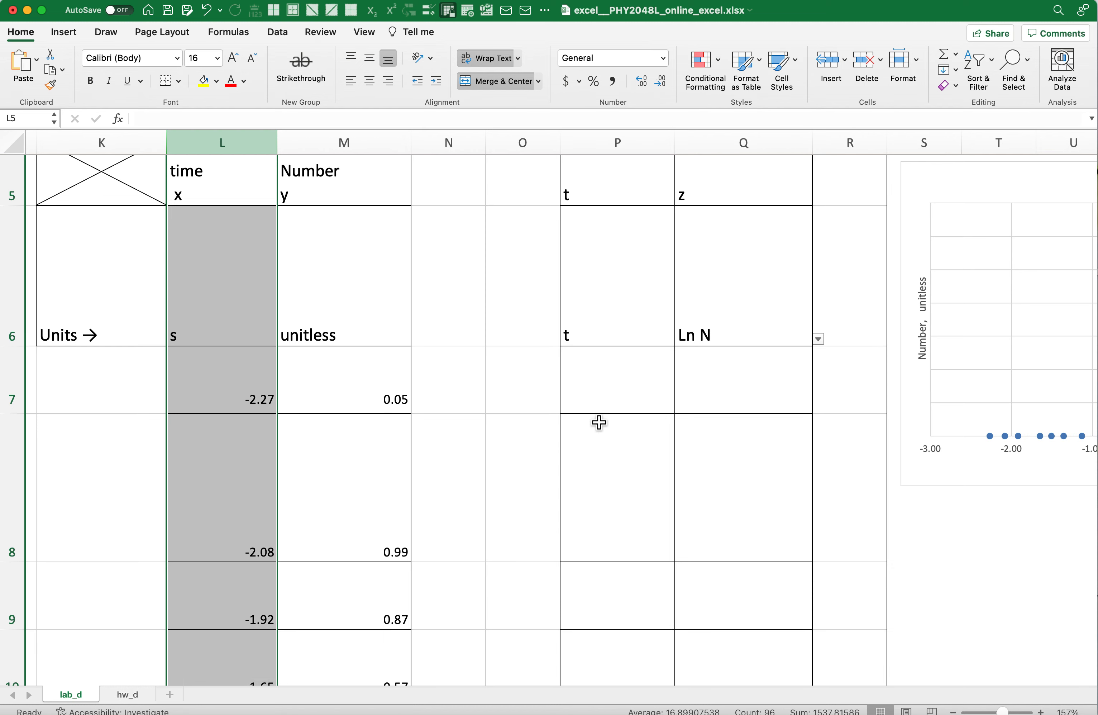
scroll(593, 419, "up", 2)
scroll(593, 419, "up", 1)
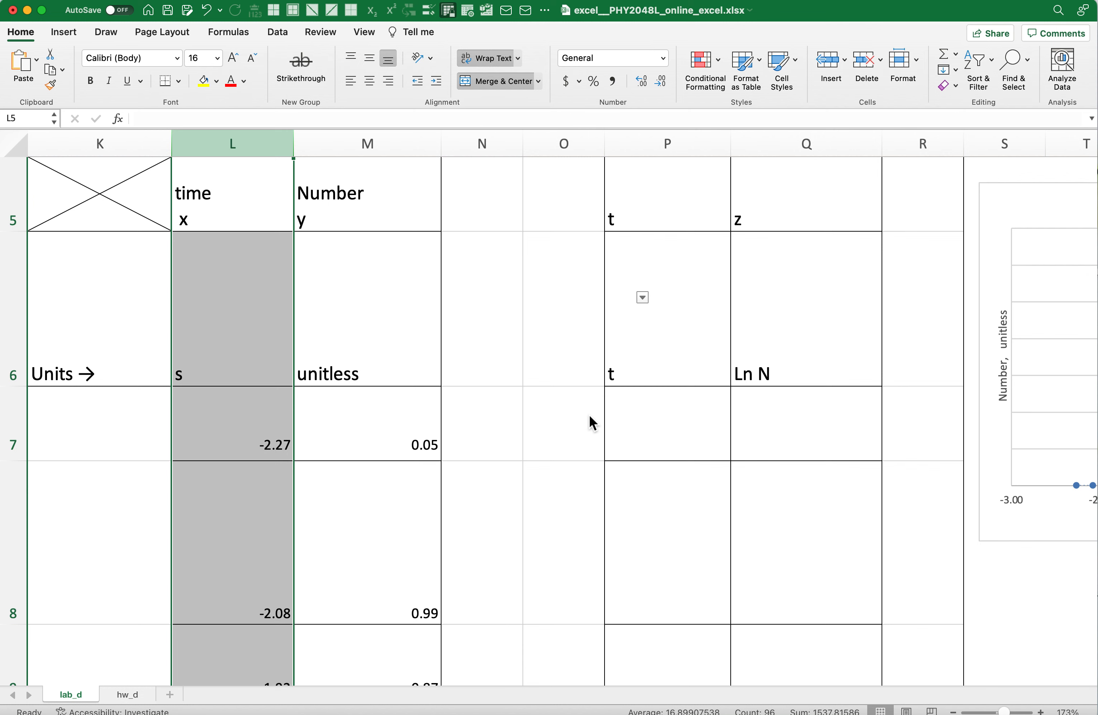
left_click(552, 418)
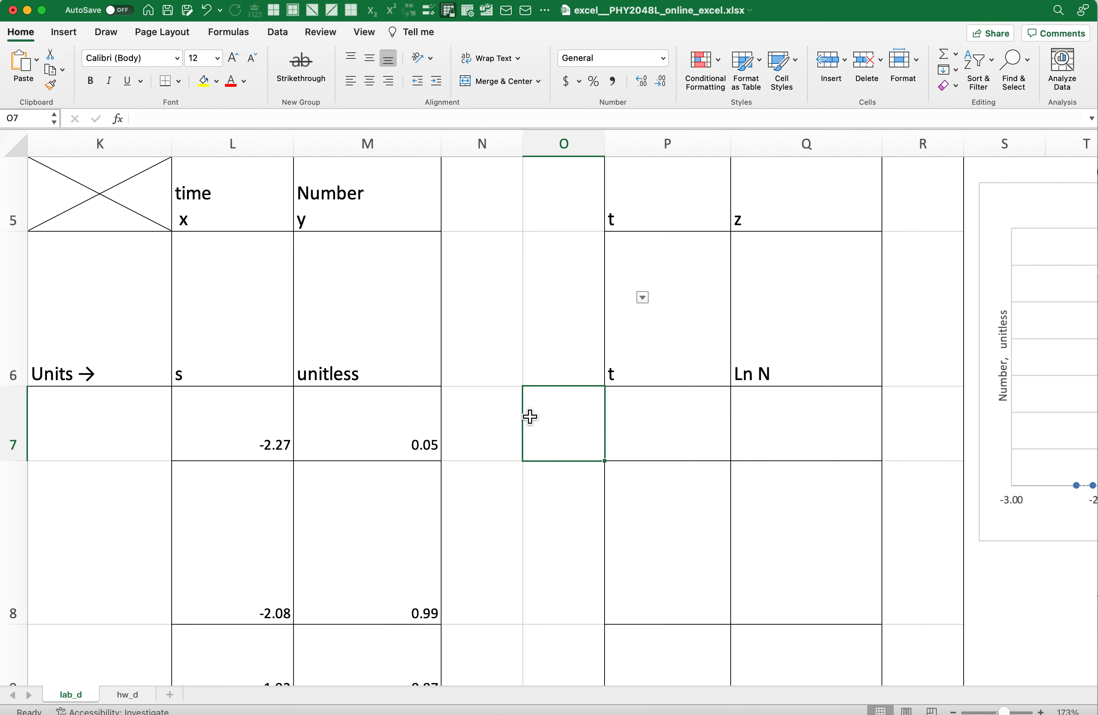
scroll(579, 432, "up", 5)
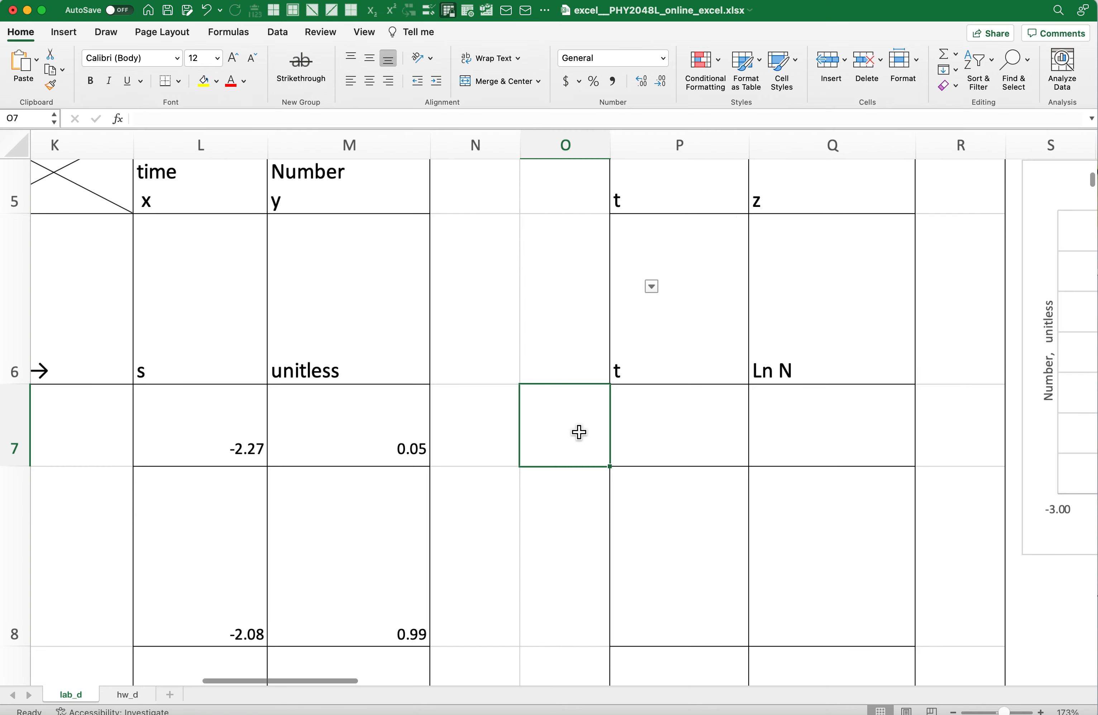
scroll(579, 432, "up", 5)
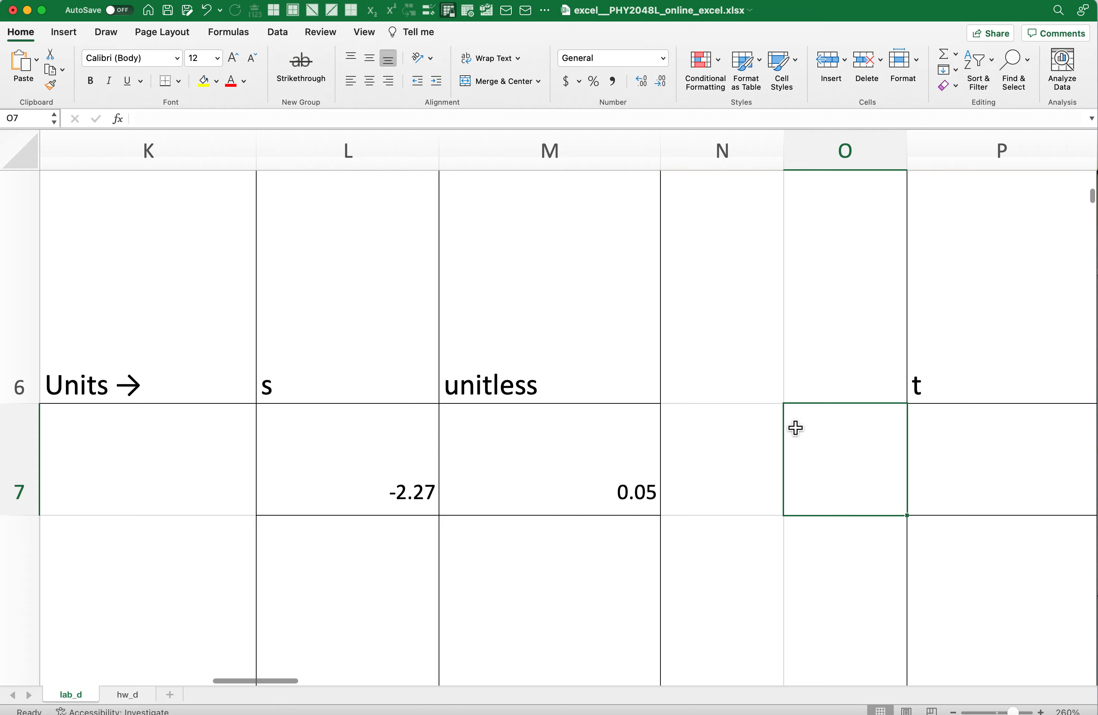
scroll(985, 526, "right", 1)
scroll(983, 529, "down", 4)
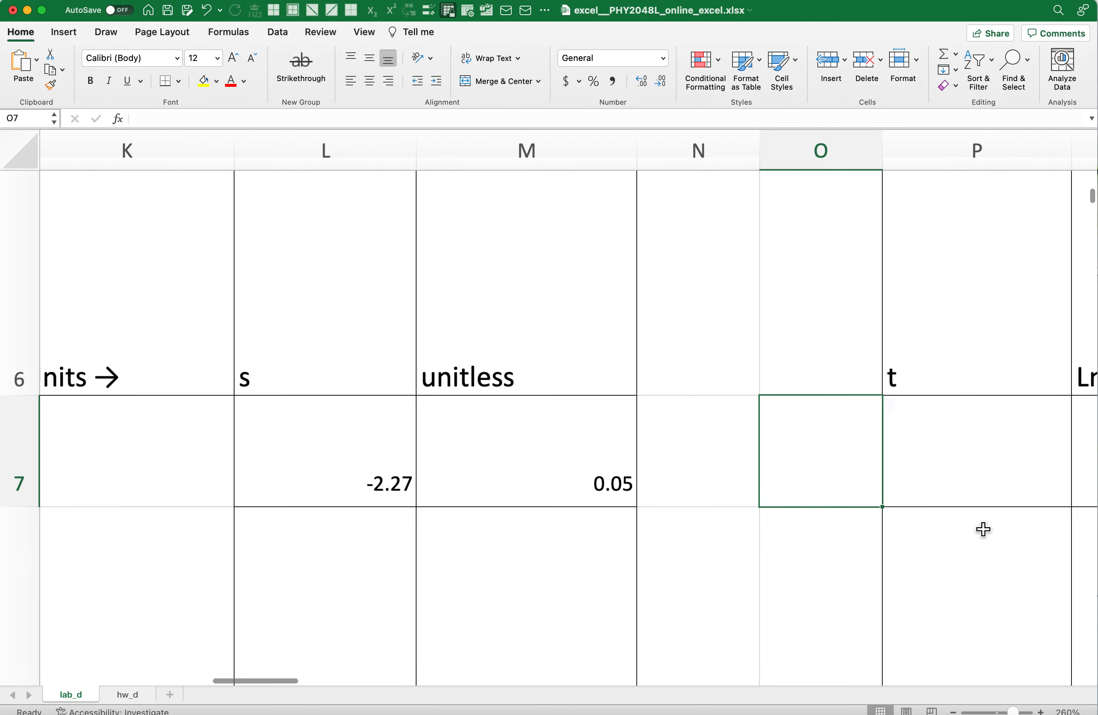
scroll(984, 529, "right", 5)
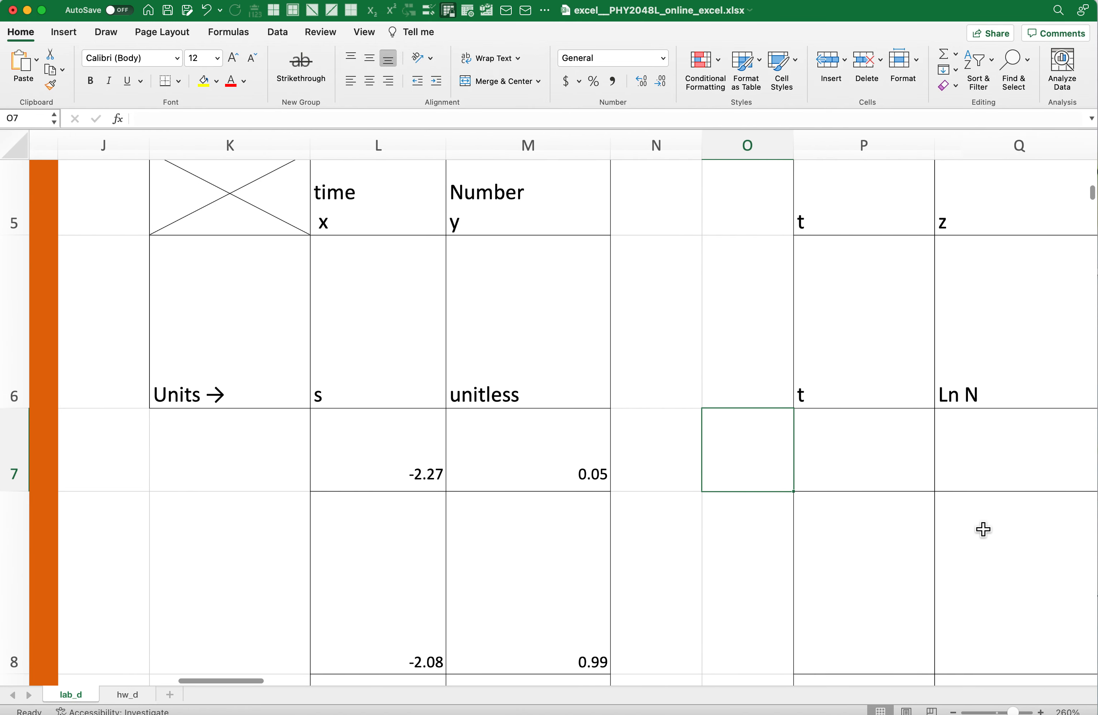
left_click(760, 462)
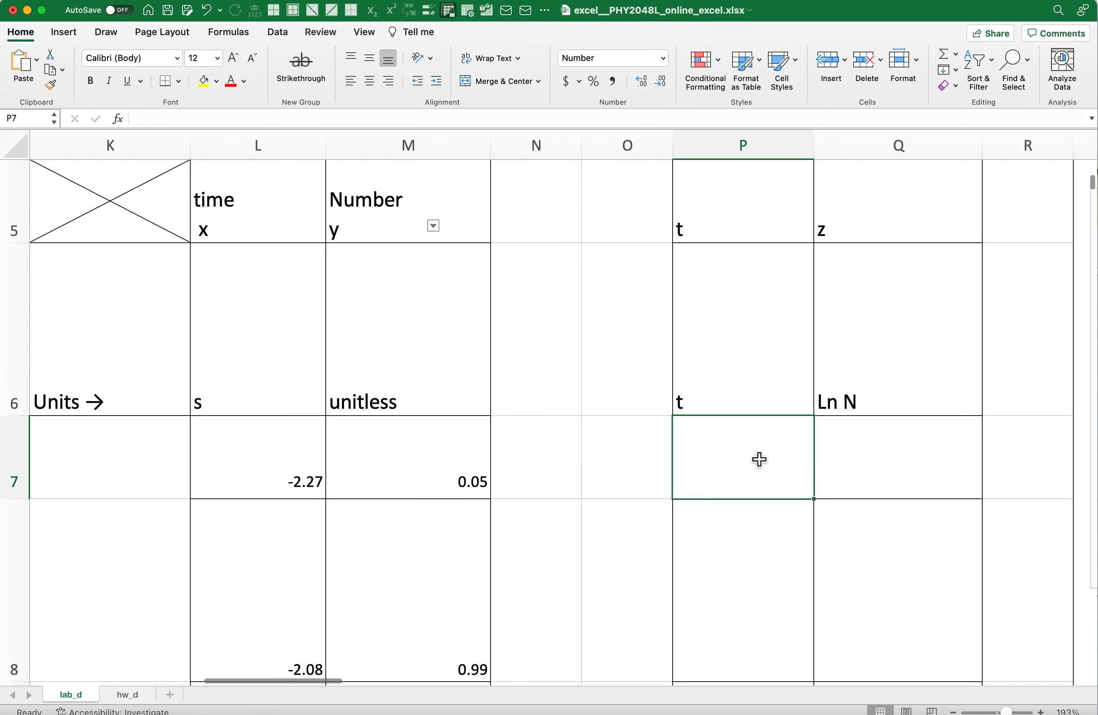
type("=")
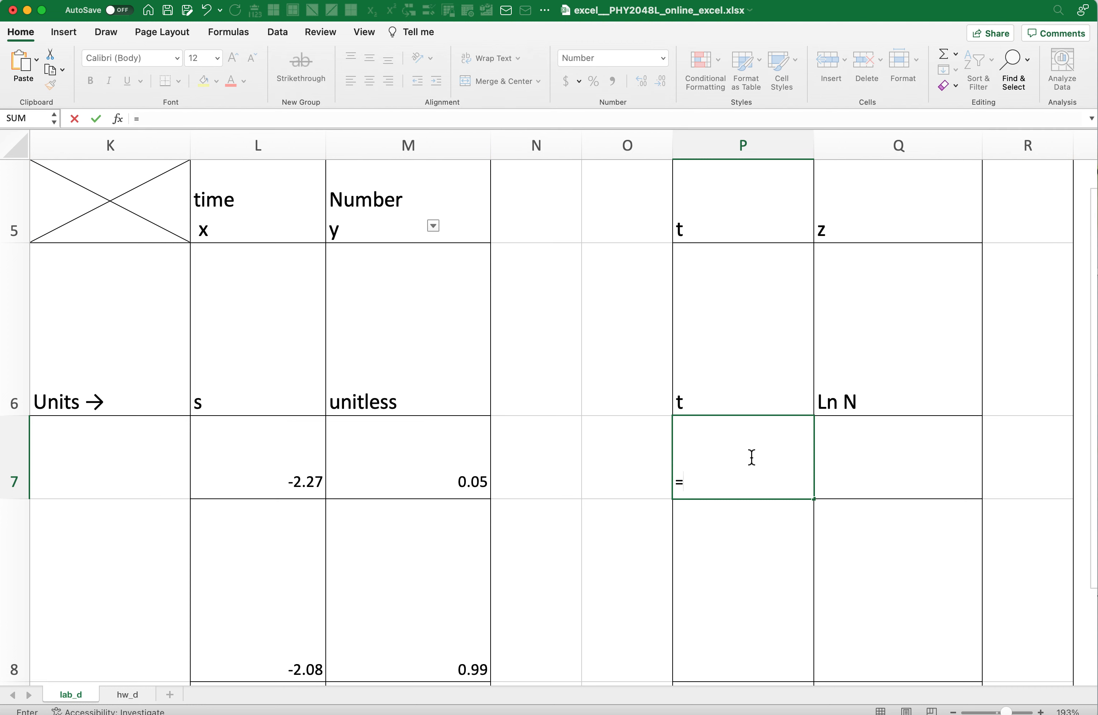
left_click(291, 466)
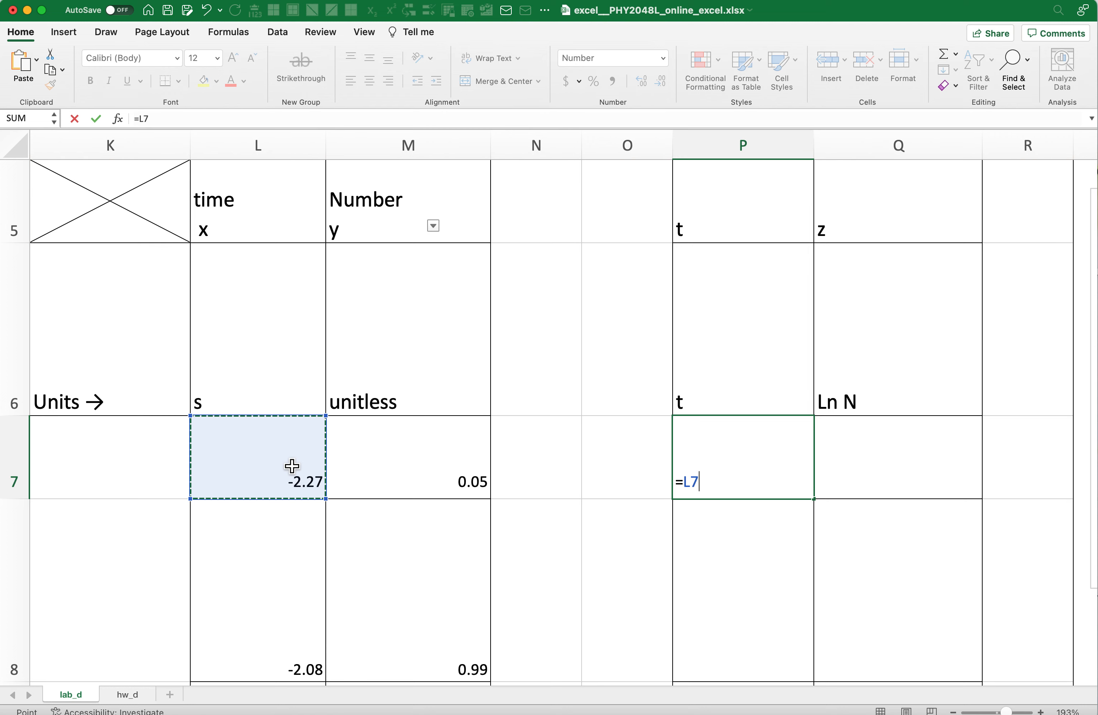
key("Return")
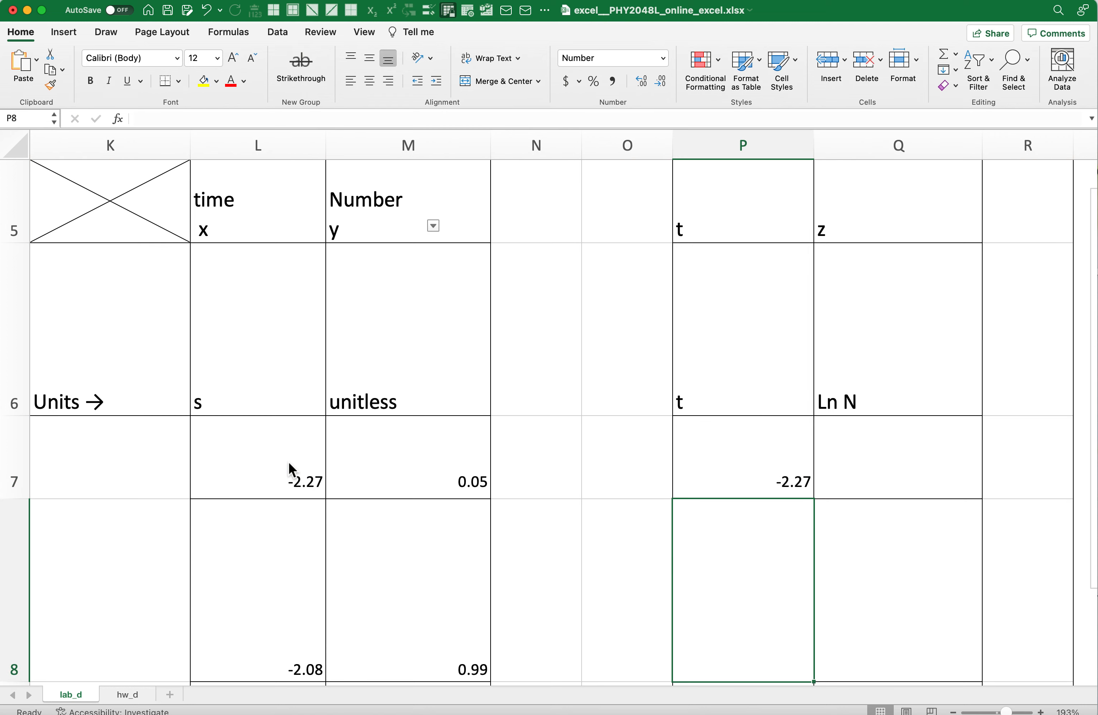
Step: Fill the P7 formula down the t column through row 19
left_click(715, 474)
scroll(579, 510, "down", 2)
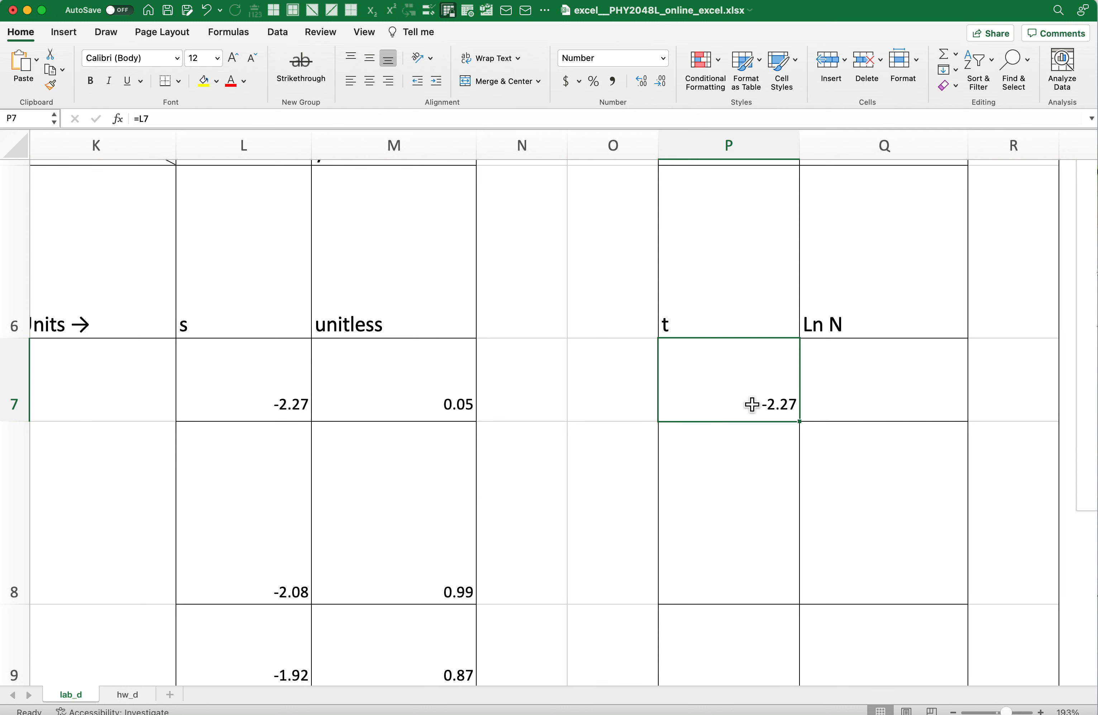
scroll(776, 399, "up", 6)
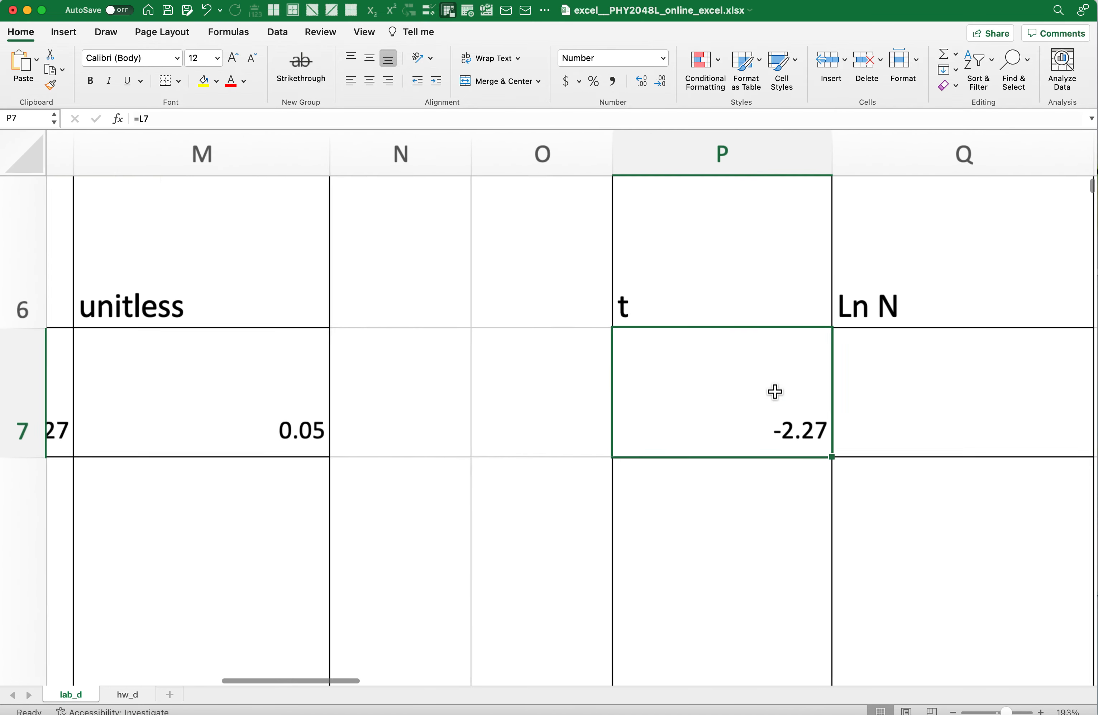
scroll(766, 403, "up", 5)
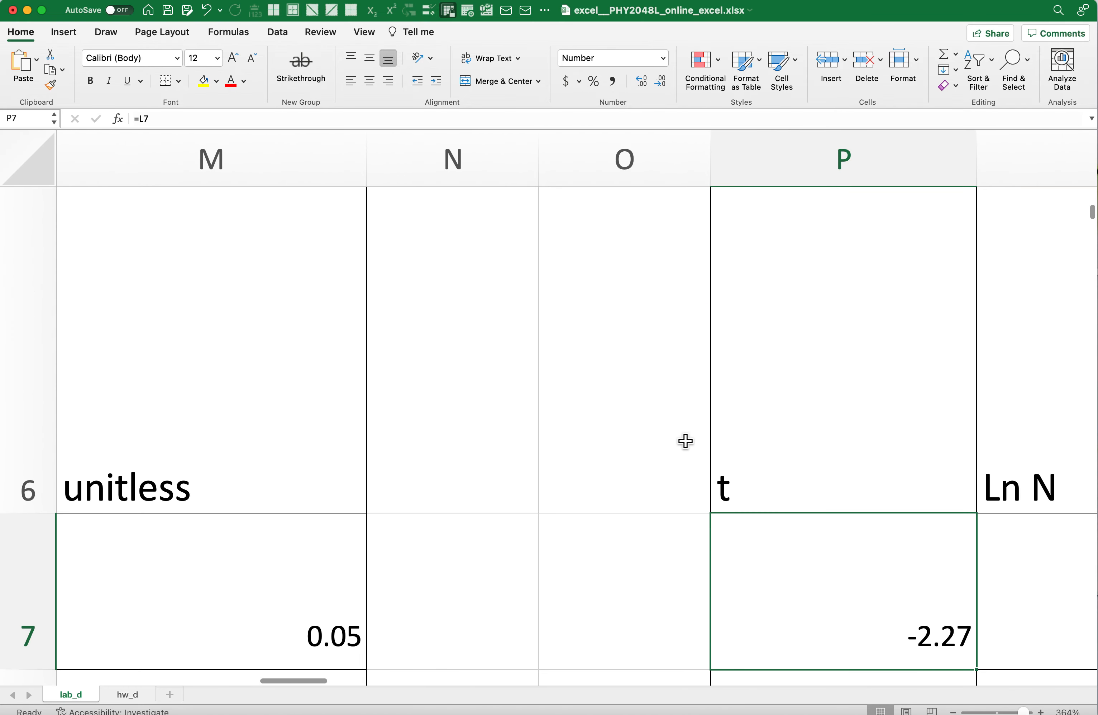
scroll(686, 441, "right", 5)
scroll(686, 441, "down", 3)
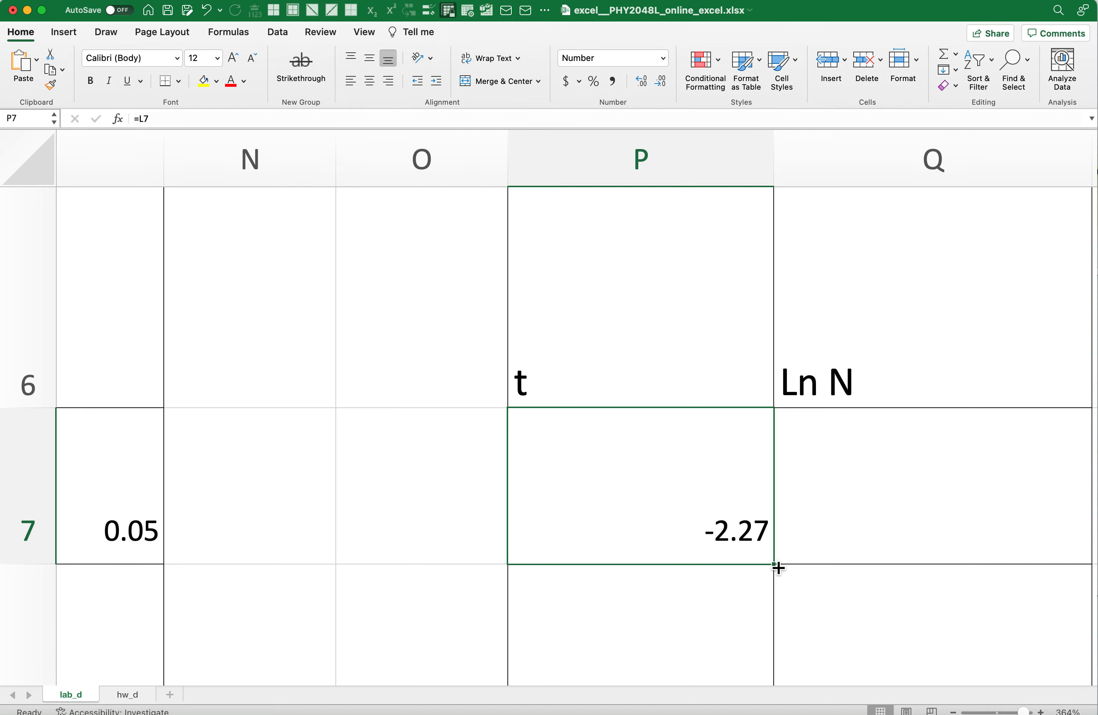
left_click_drag(778, 567, 772, 713)
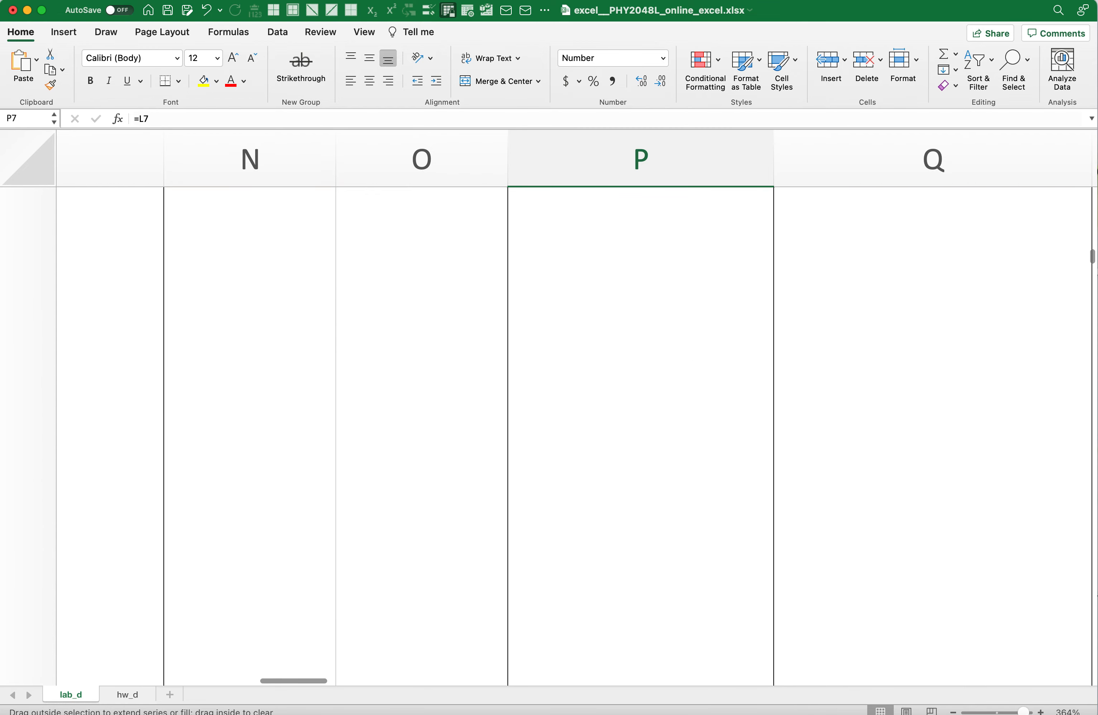
left_click_drag(772, 712, 754, 423)
scroll(754, 423, "down", 5)
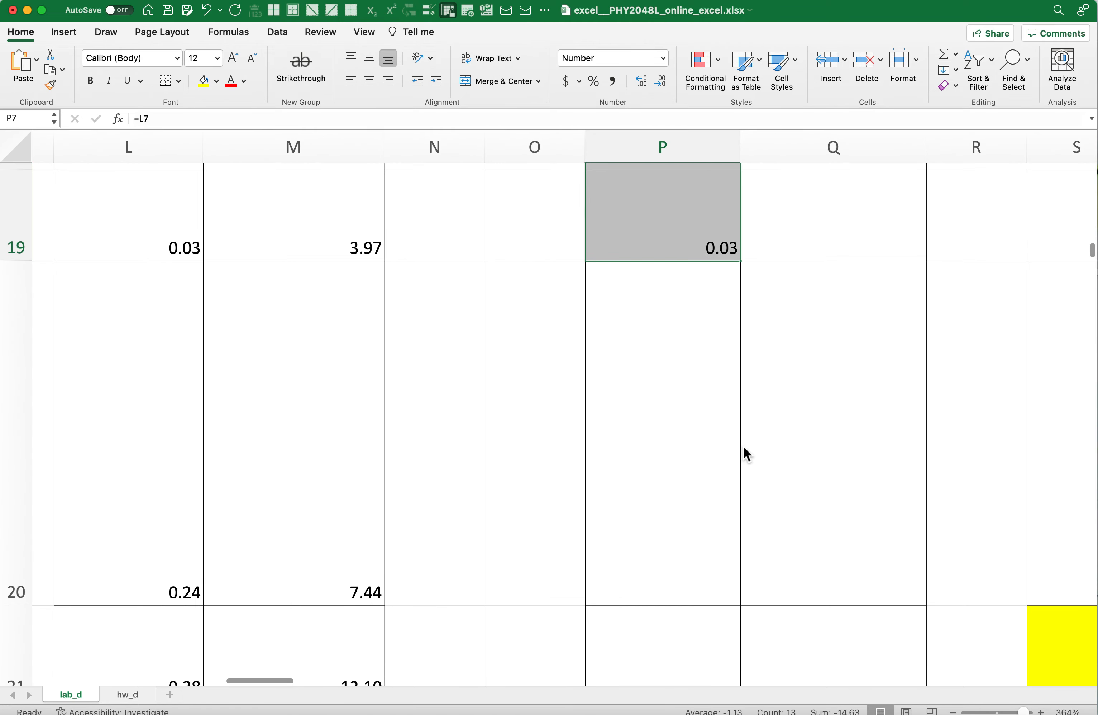
scroll(743, 448, "down", 3)
scroll(743, 447, "up", 6)
scroll(743, 448, "right", 3)
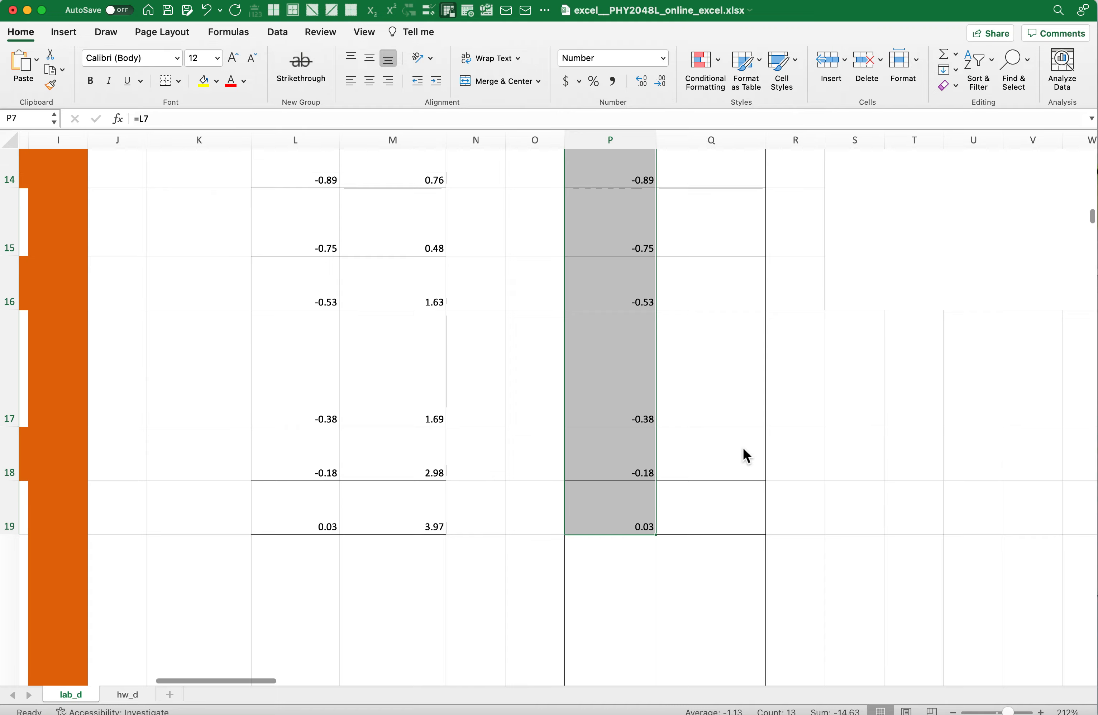
Step: Fill the formula in P7 down the whole t column through cell P36
scroll(743, 448, "up", 6)
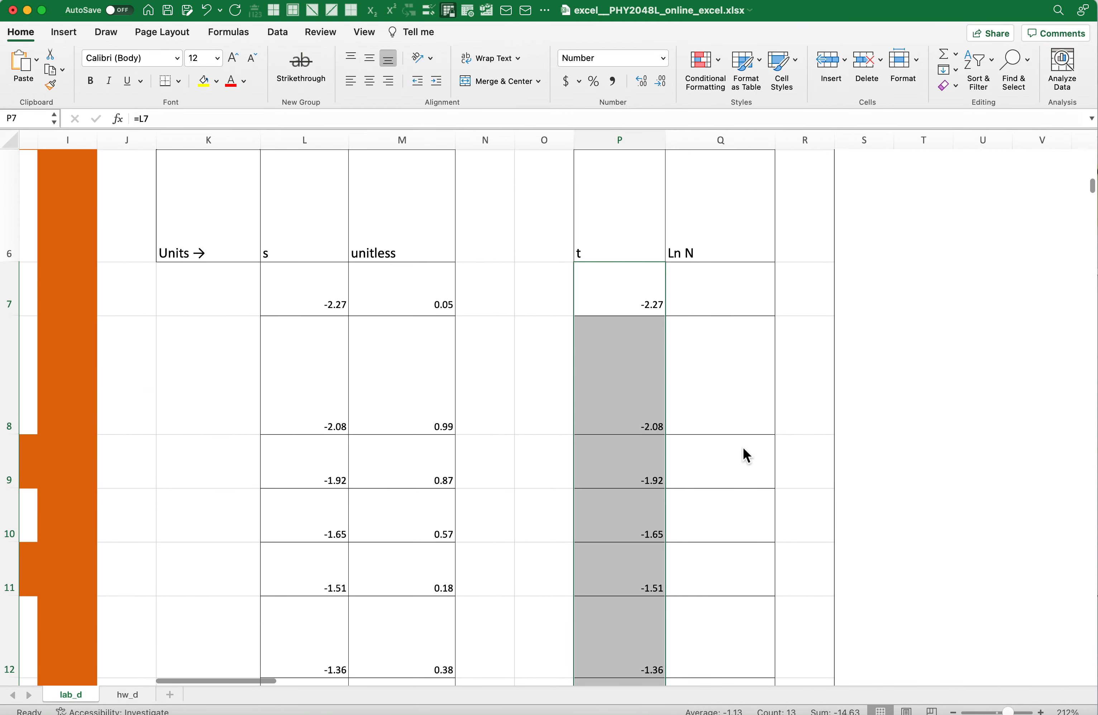
scroll(626, 276, "down", 3)
left_click(629, 279)
left_click(656, 349)
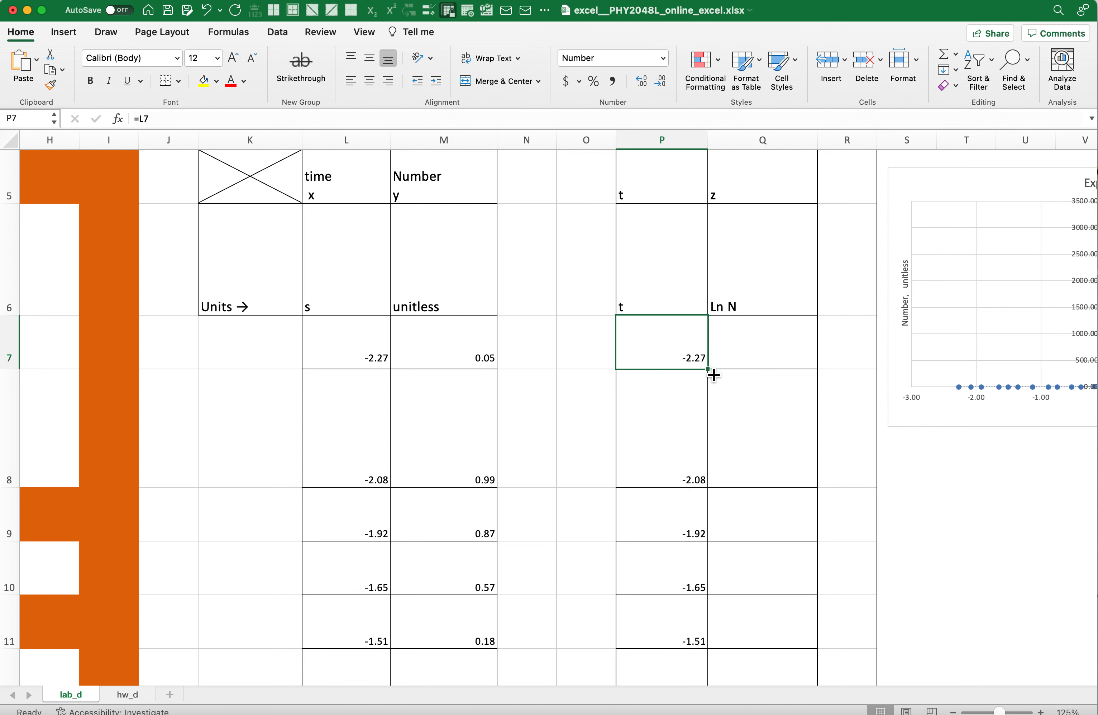
left_click_drag(713, 374, 692, 486)
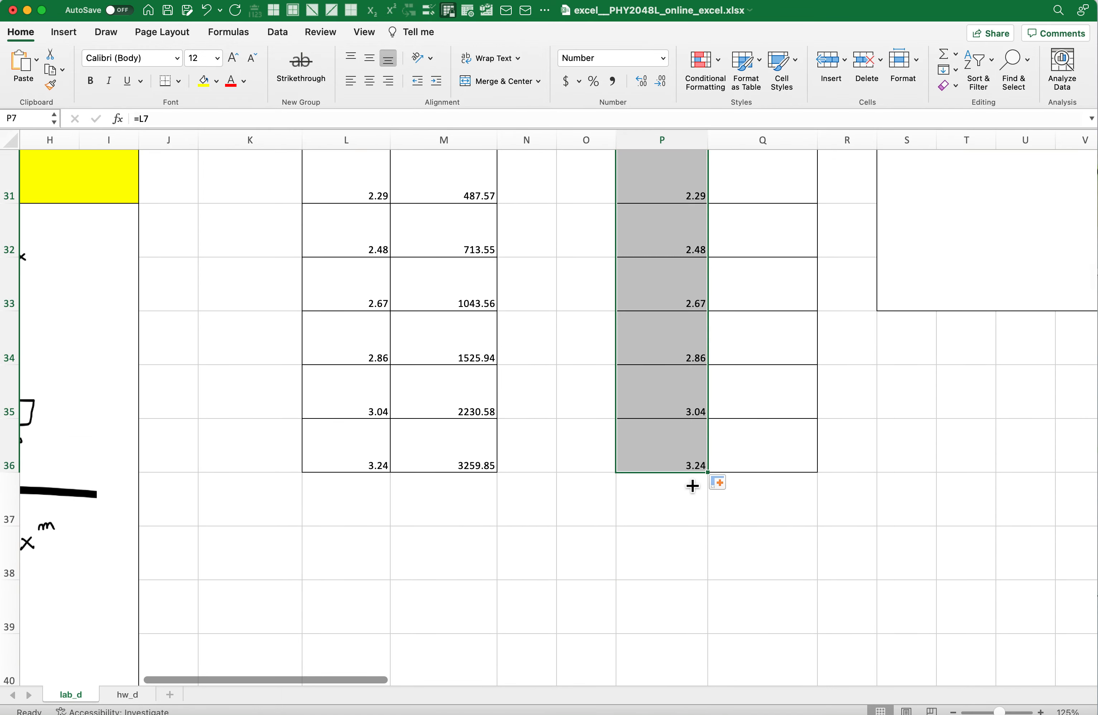
Step: Compare the filled t values in column P with the time values in column L from row 36 up to row 7
left_click(611, 462)
scroll(579, 461, "up", 2)
scroll(579, 461, "left", 1)
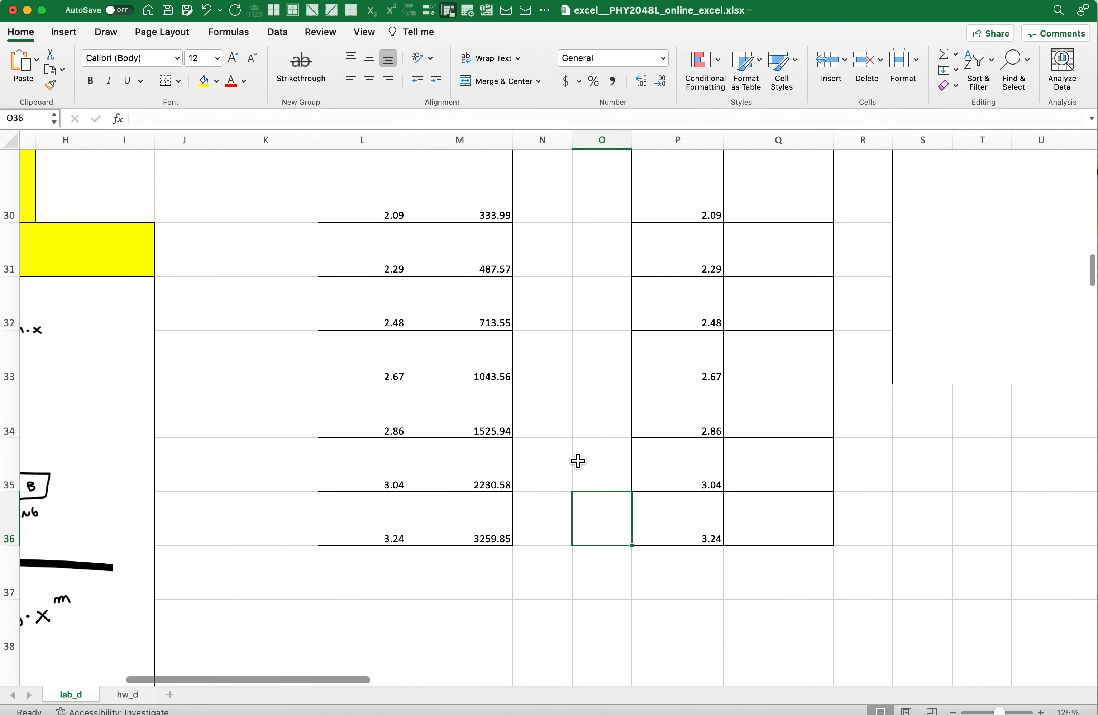
scroll(579, 461, "up", 3)
scroll(622, 461, "up", 4)
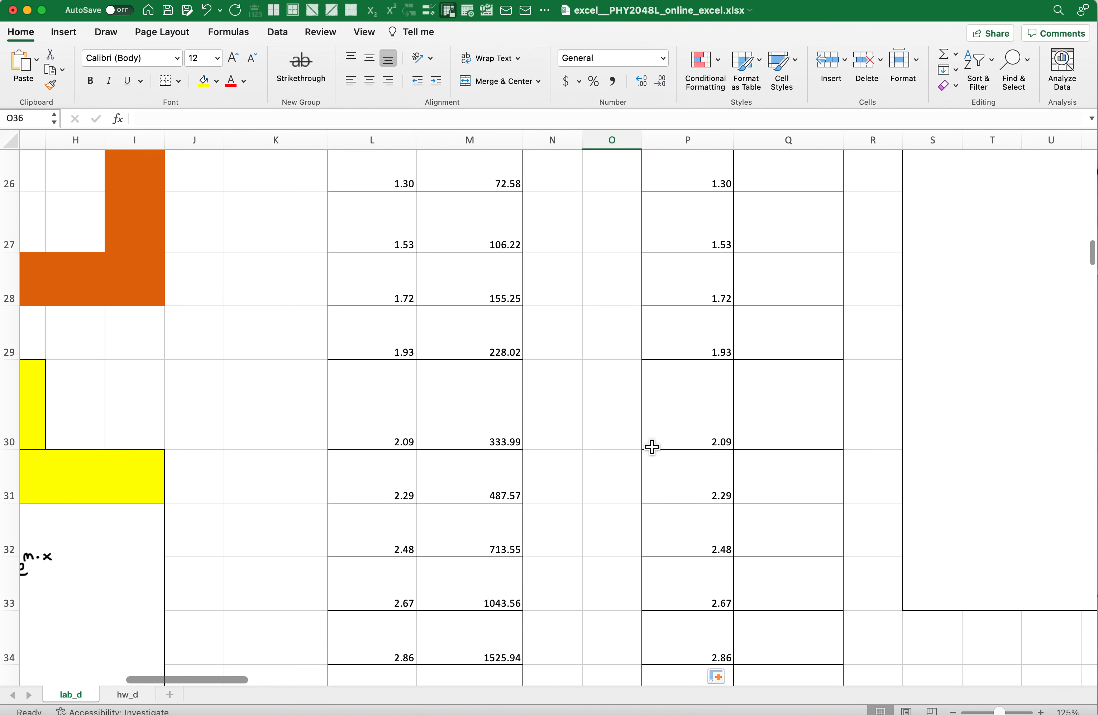
scroll(686, 457, "up", 5)
scroll(686, 457, "left", 1)
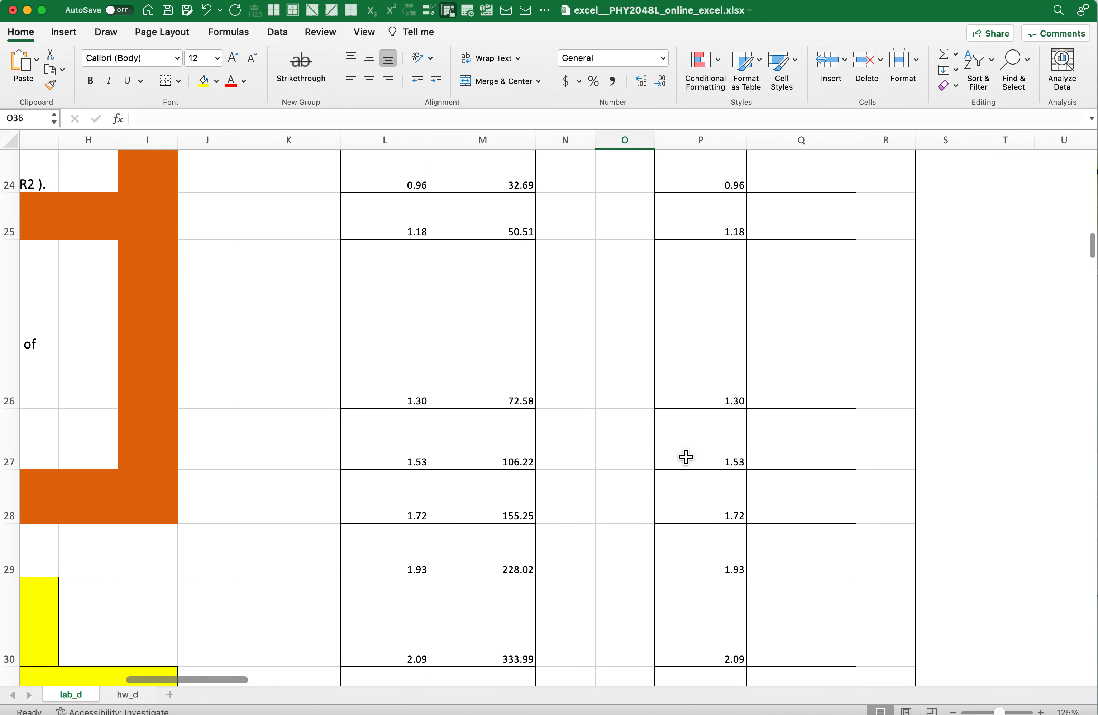
scroll(686, 457, "up", 5)
scroll(686, 458, "left", 1)
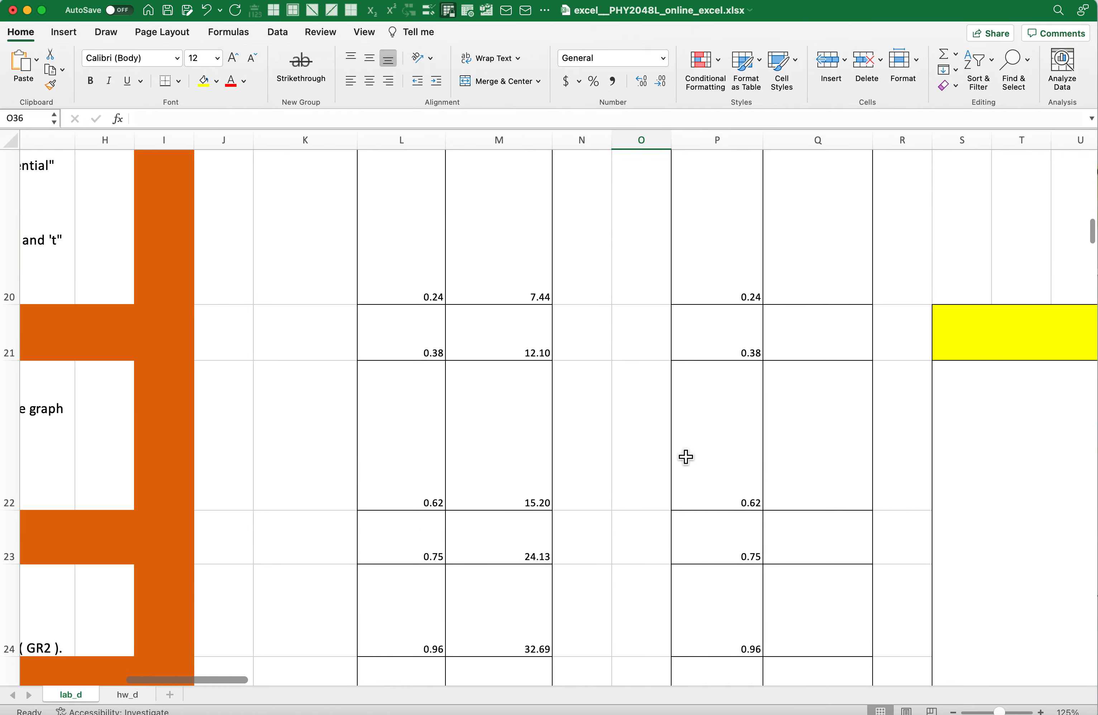
scroll(686, 457, "up", 5)
scroll(686, 457, "right", 1)
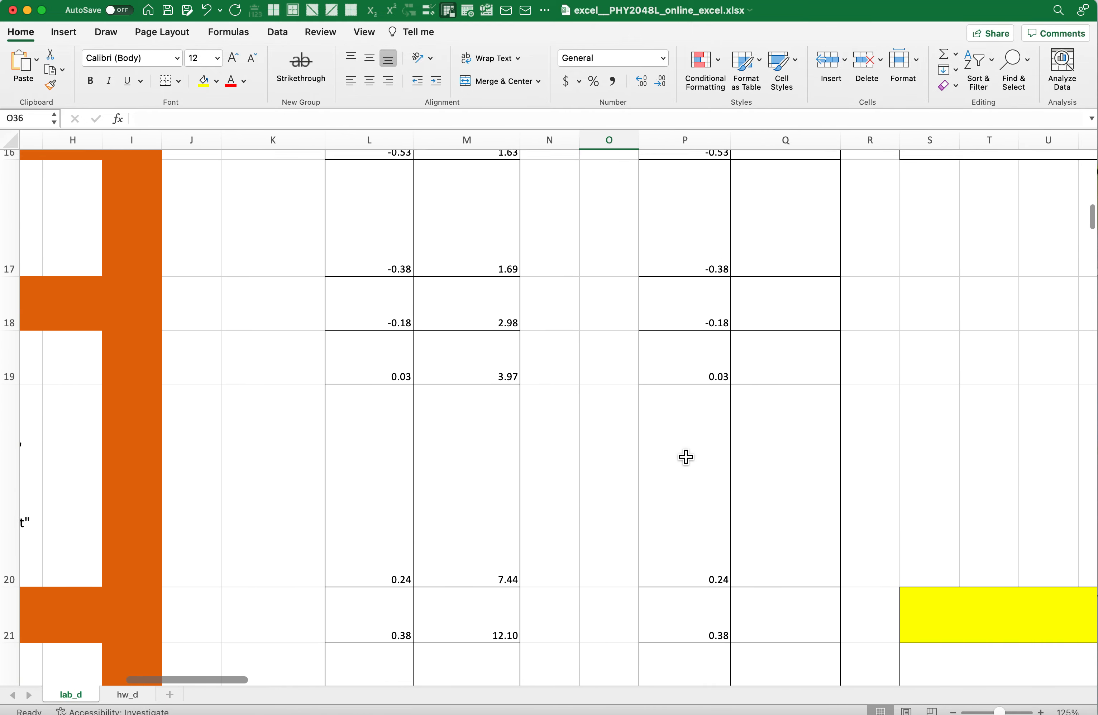
scroll(686, 457, "up", 5)
scroll(686, 457, "right", 1)
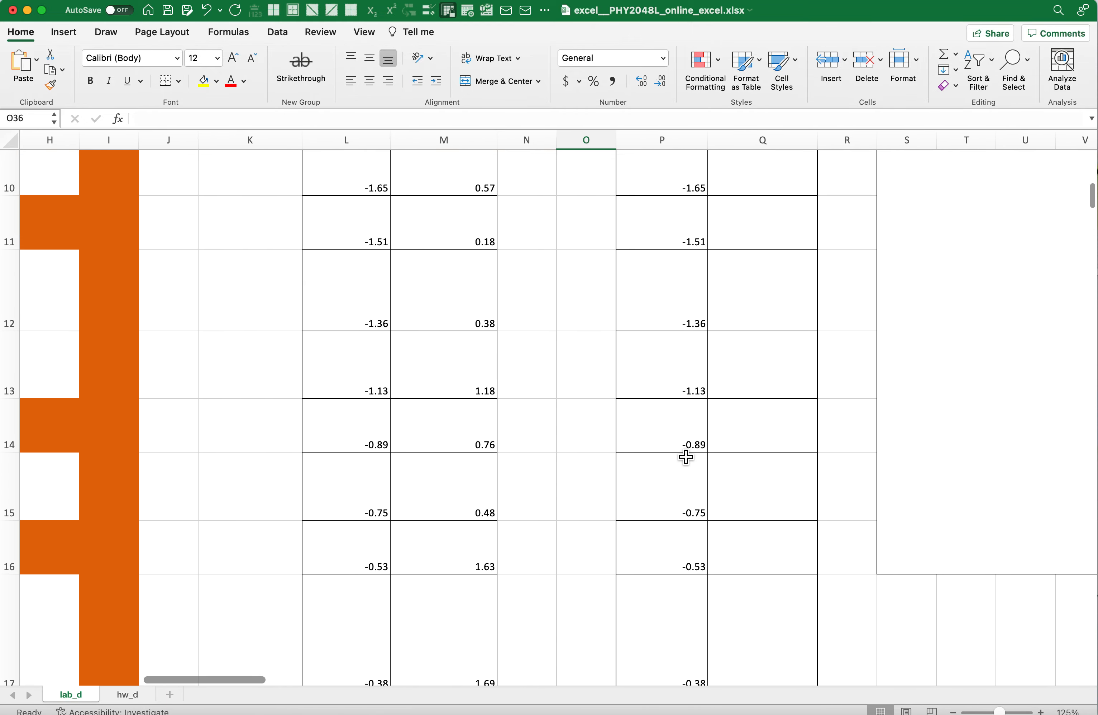
scroll(687, 457, "up", 5)
scroll(686, 457, "right", 1)
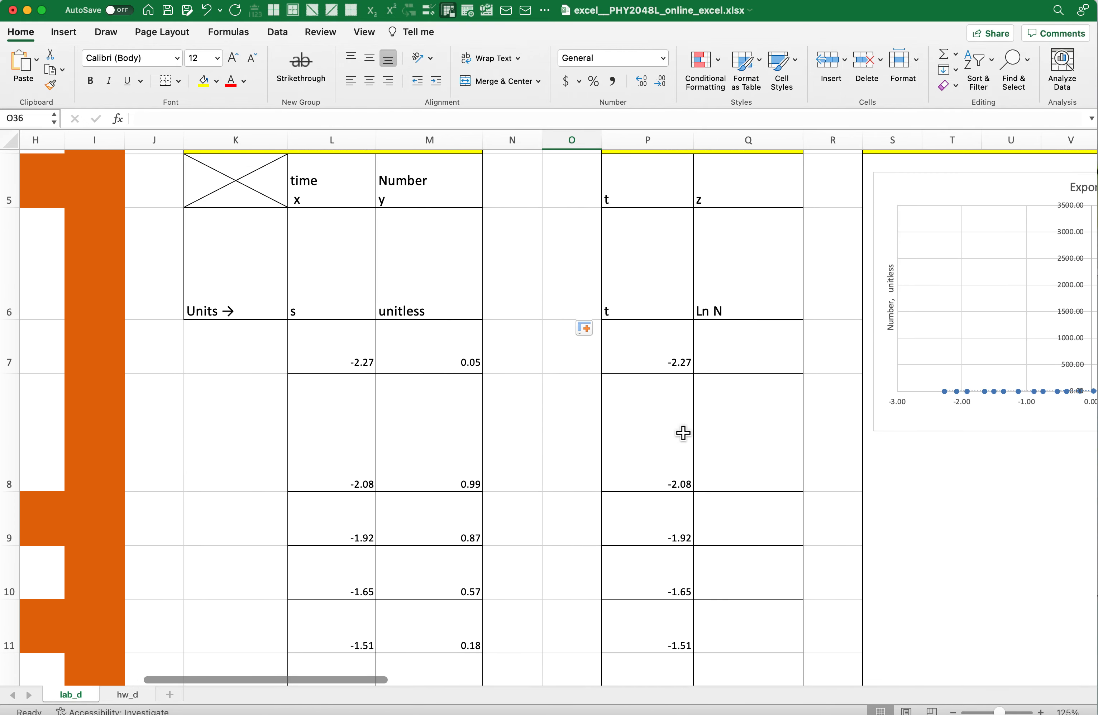
Step: Write the natural-log formula =LN(M7) in cell Q7 using the first Number value
scroll(685, 434, "up", 5)
scroll(683, 433, "up", 5)
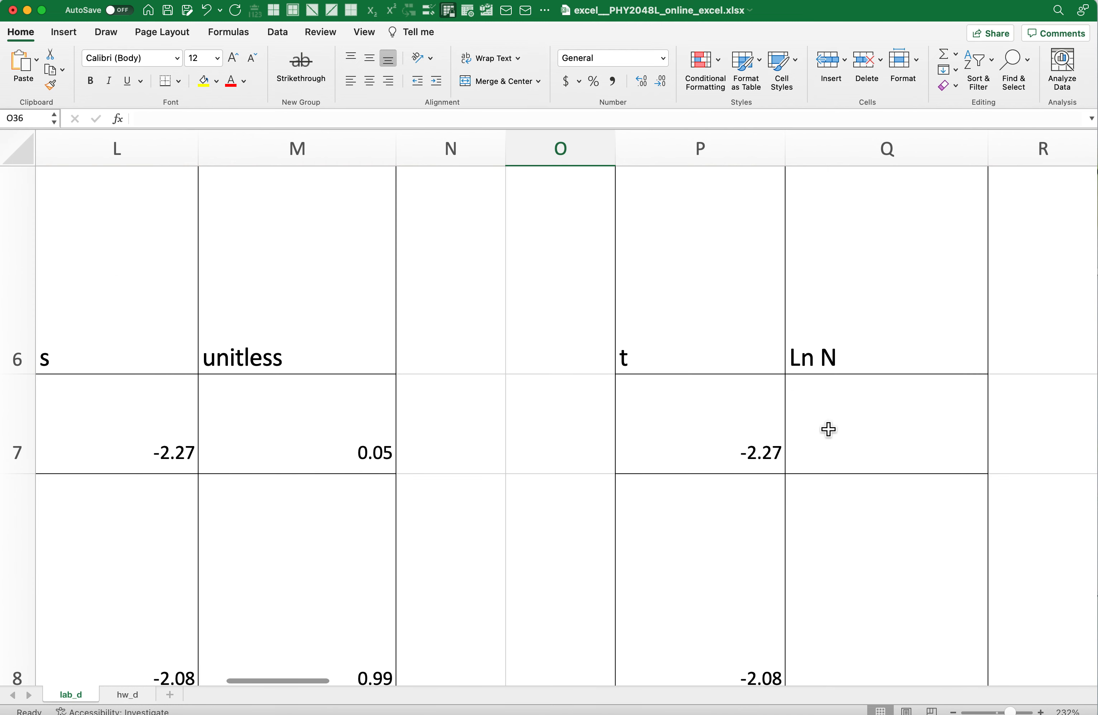
left_click(838, 437)
type("=")
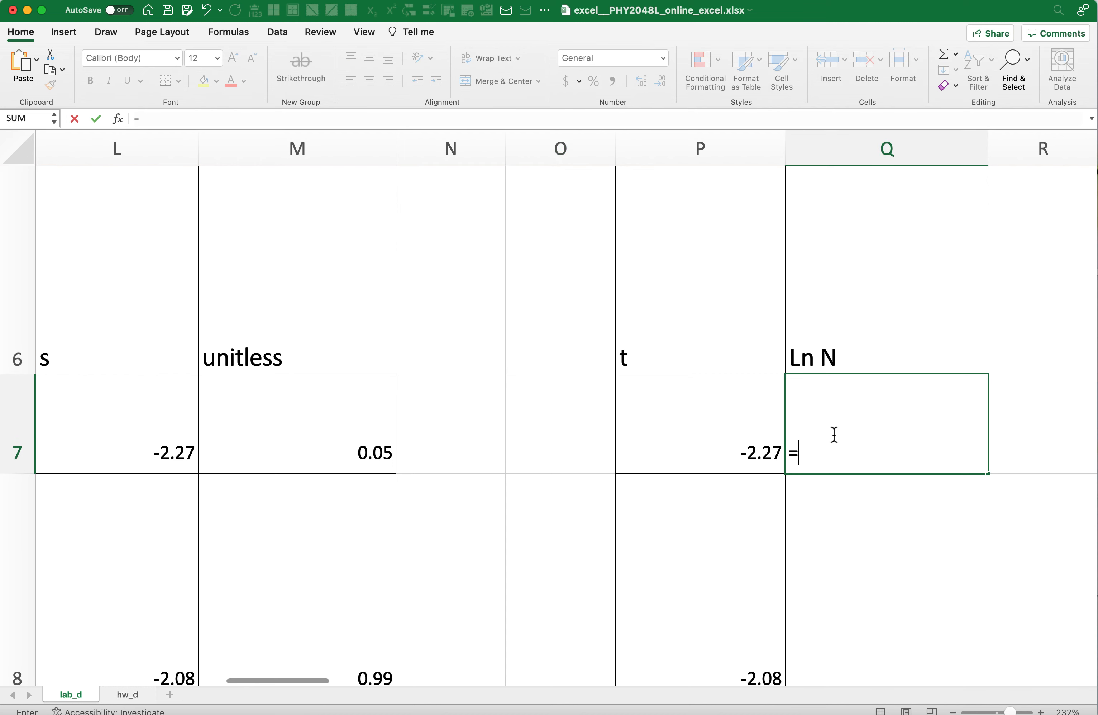
type("ln")
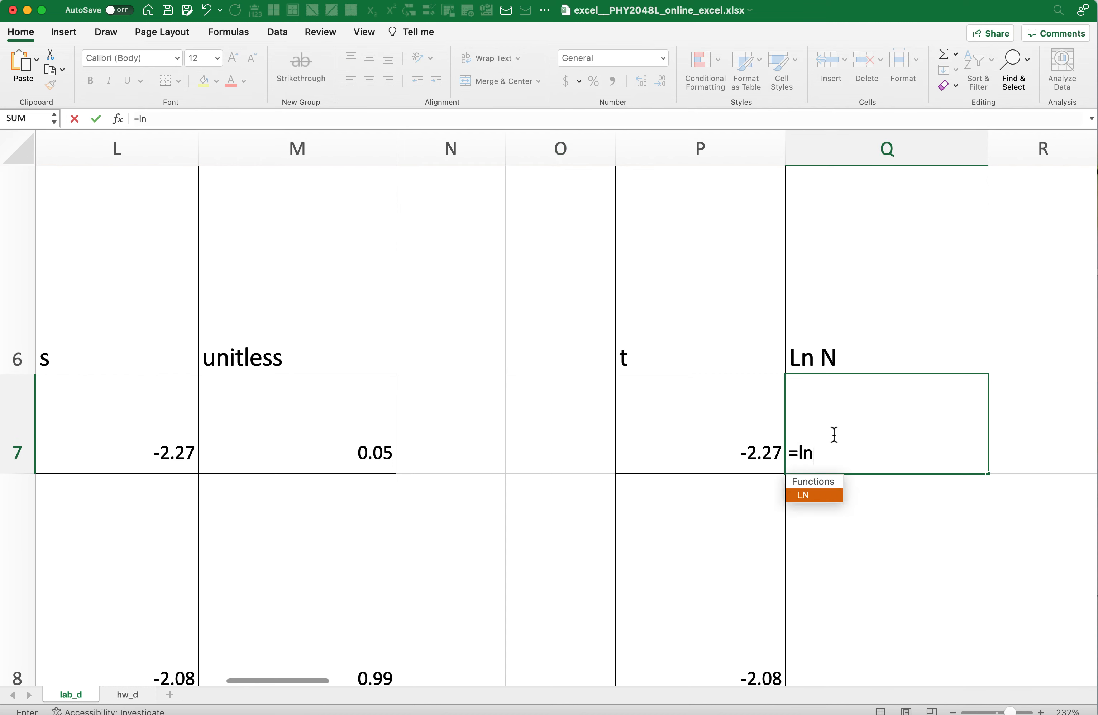
double_click(820, 495)
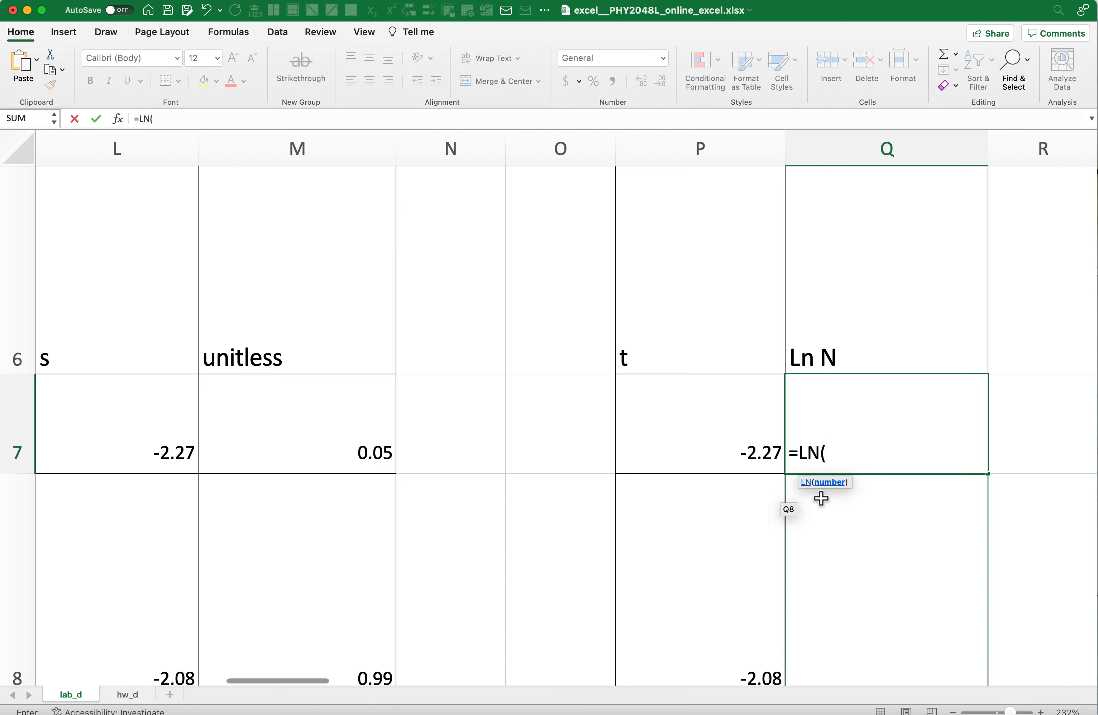
left_click(352, 434)
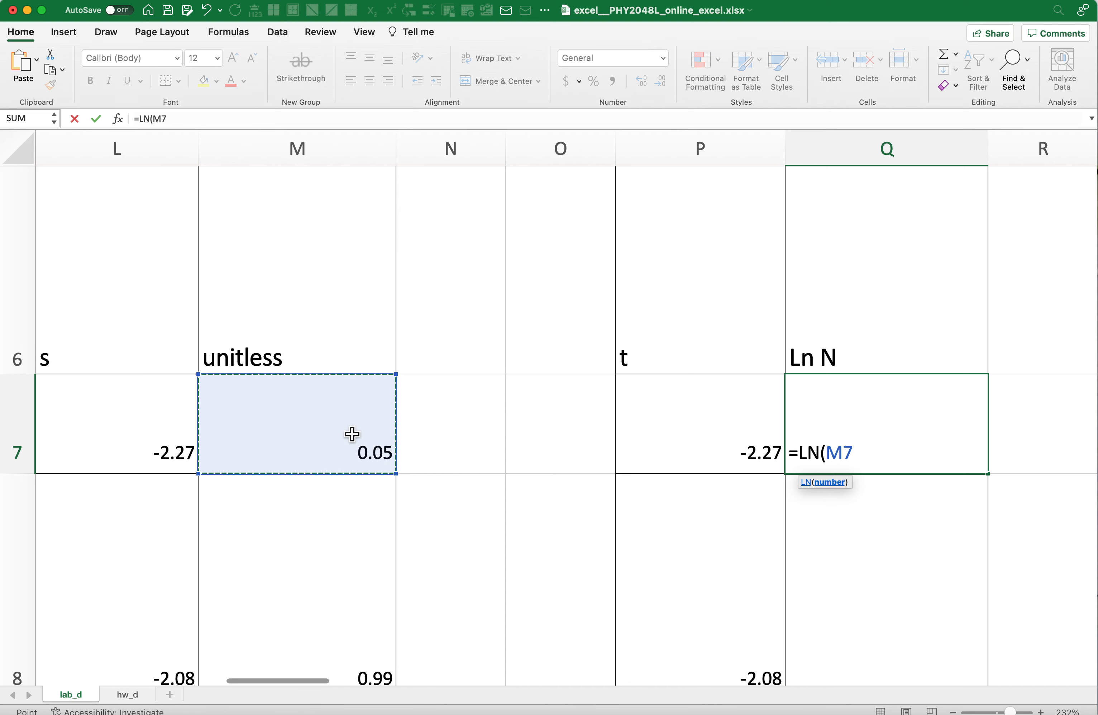
type(")")
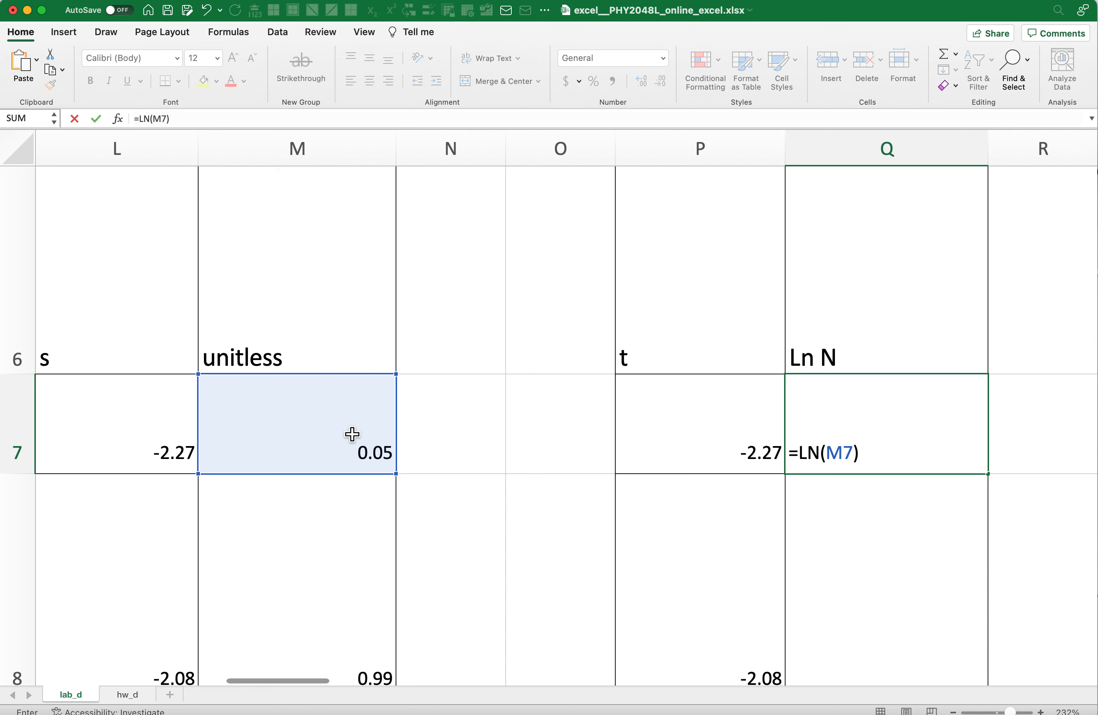
Step: Clear the uncommitted LN formula from cell Q7
key("BackSpace")
key("BackSpace")
key("BackSpace")
key("BackSpace")
key("BackSpace")
key("BackSpace")
key("BackSpace")
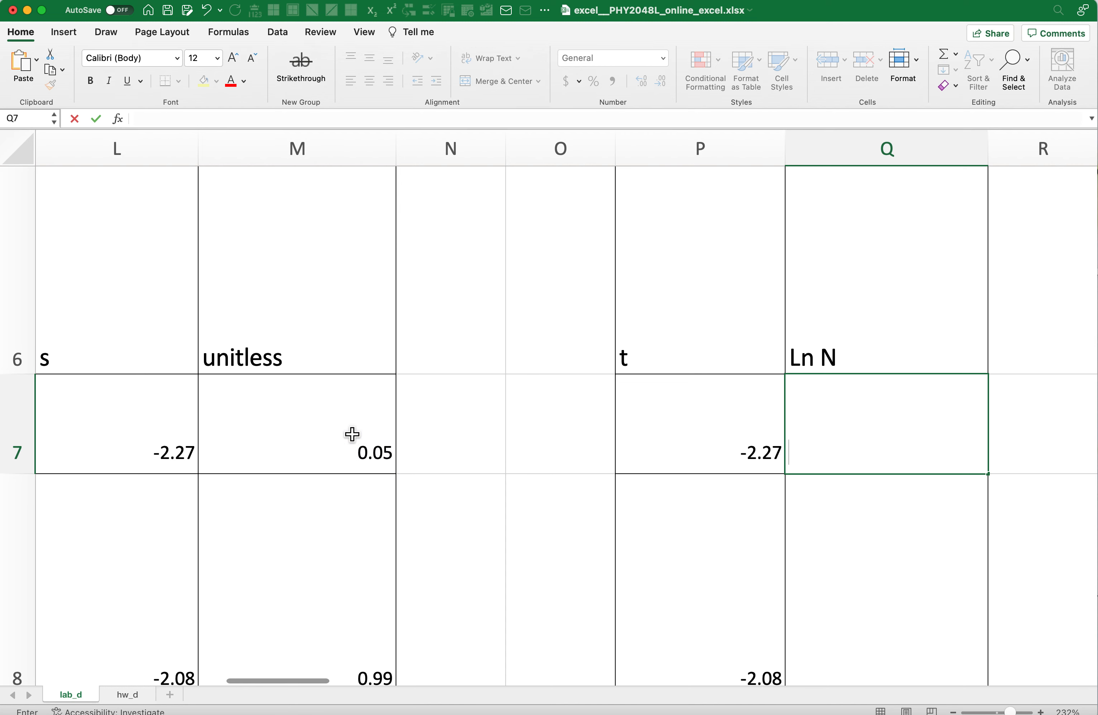
Step: Enter the natural-log formula =LN(M7) in cell Q7, the first cell of the Ln N column
type("=")
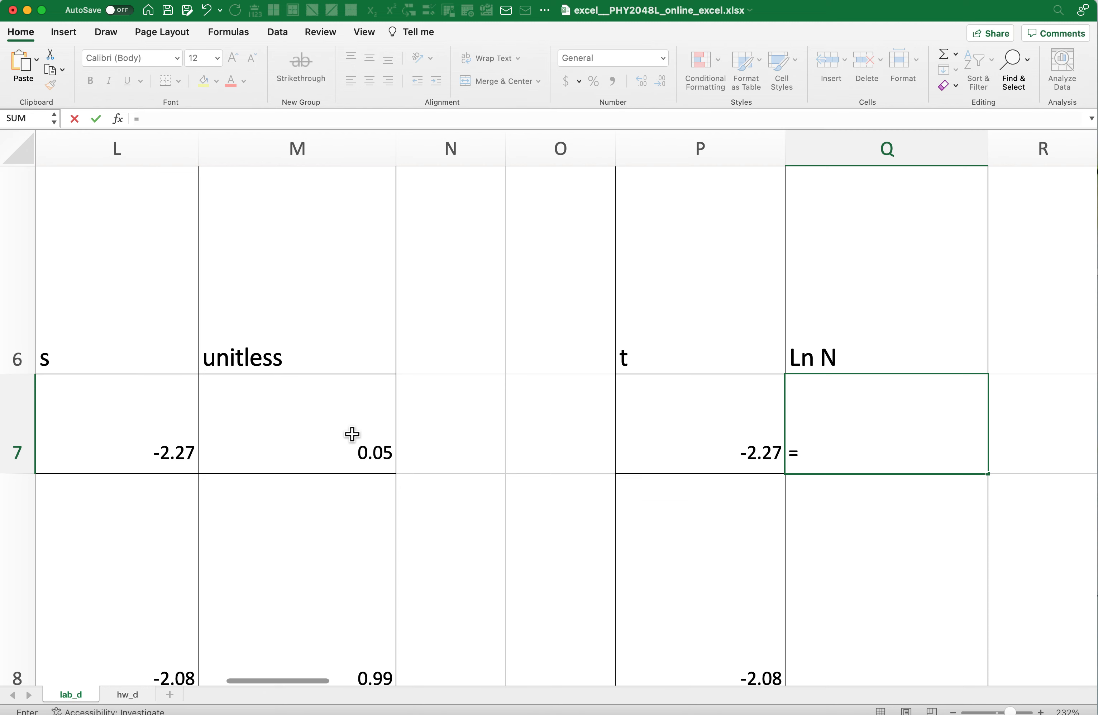
type("ln")
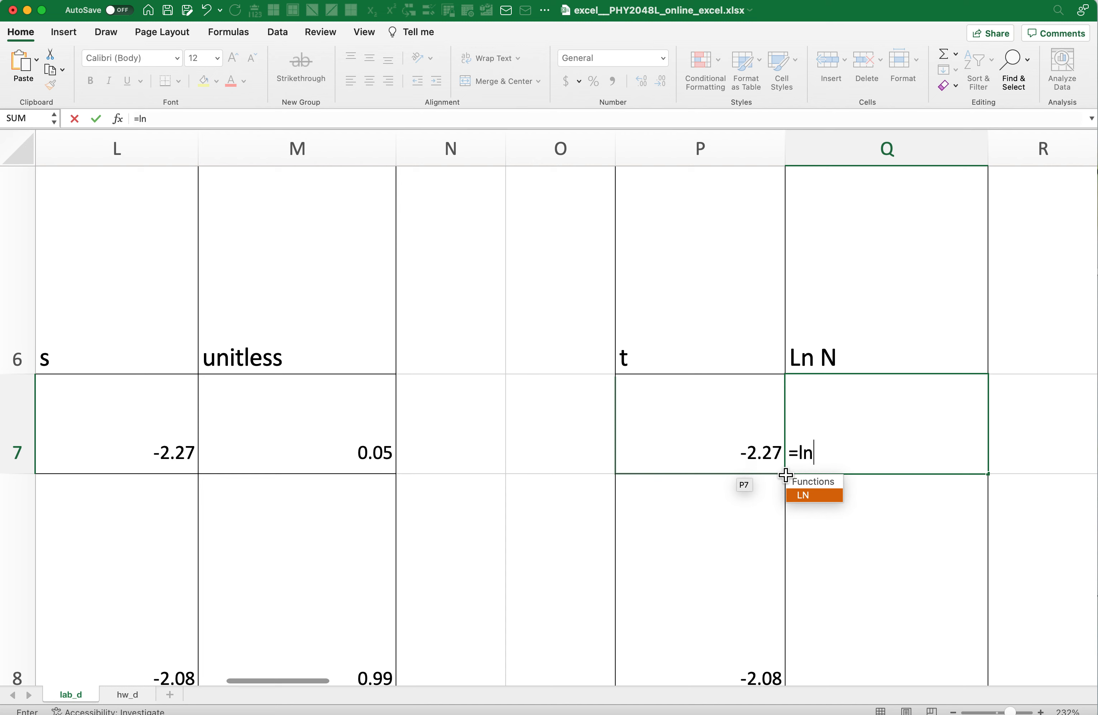
double_click(797, 498)
type(")")
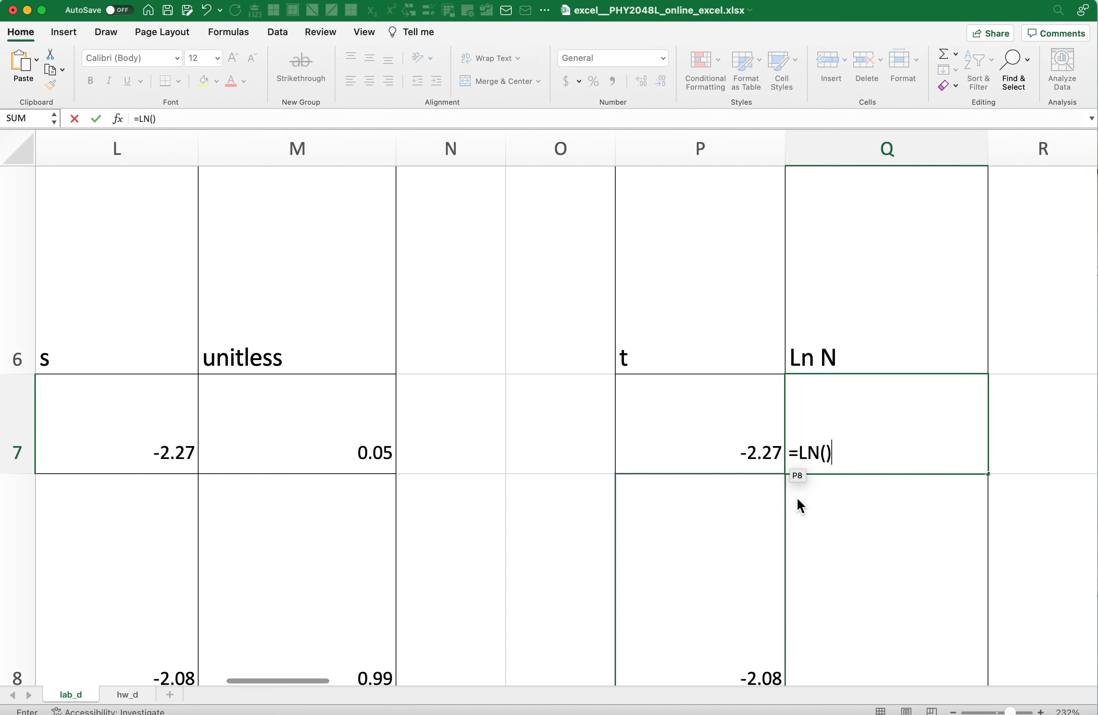
left_click(828, 453)
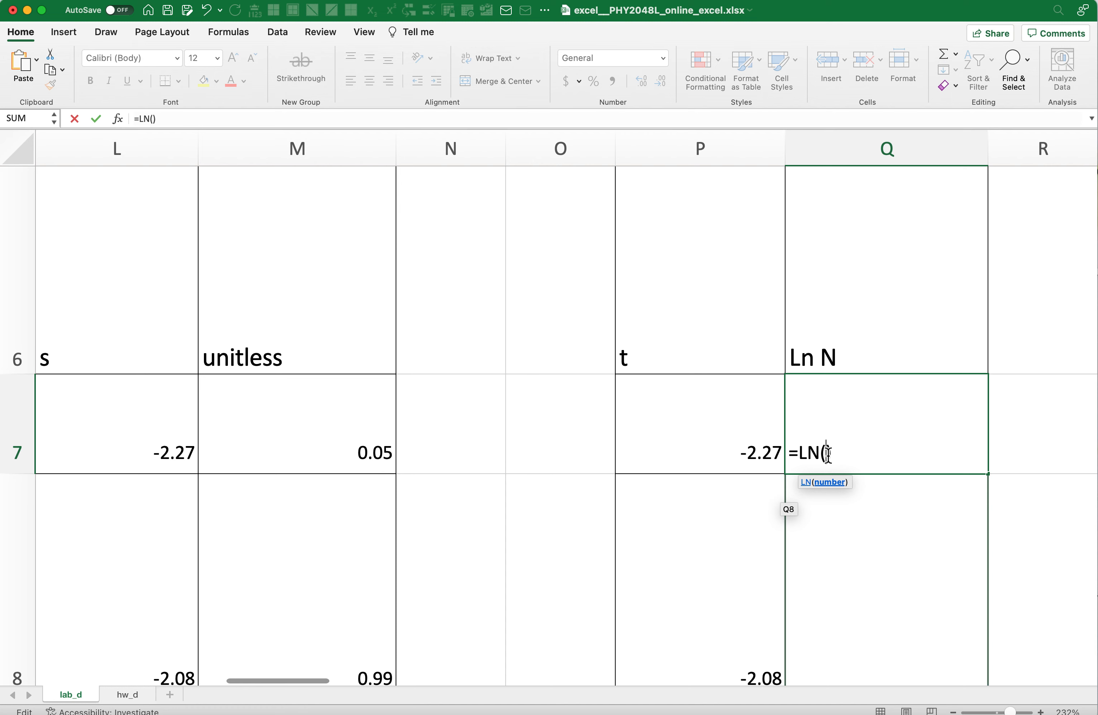
left_click(337, 456)
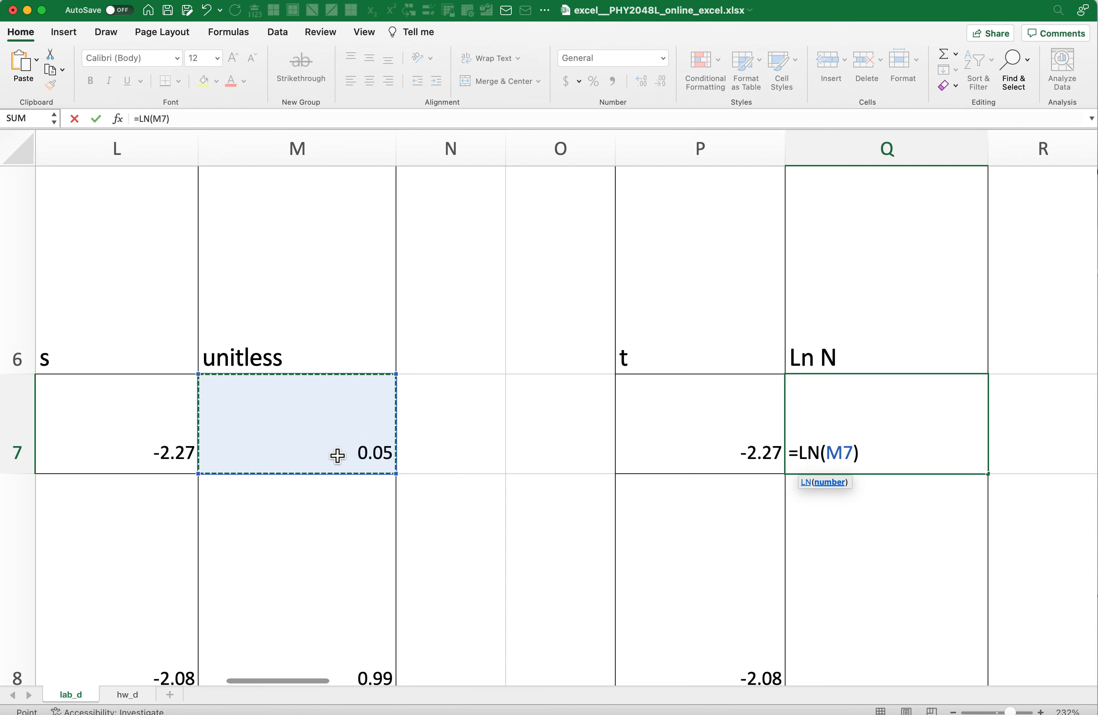
key("Return")
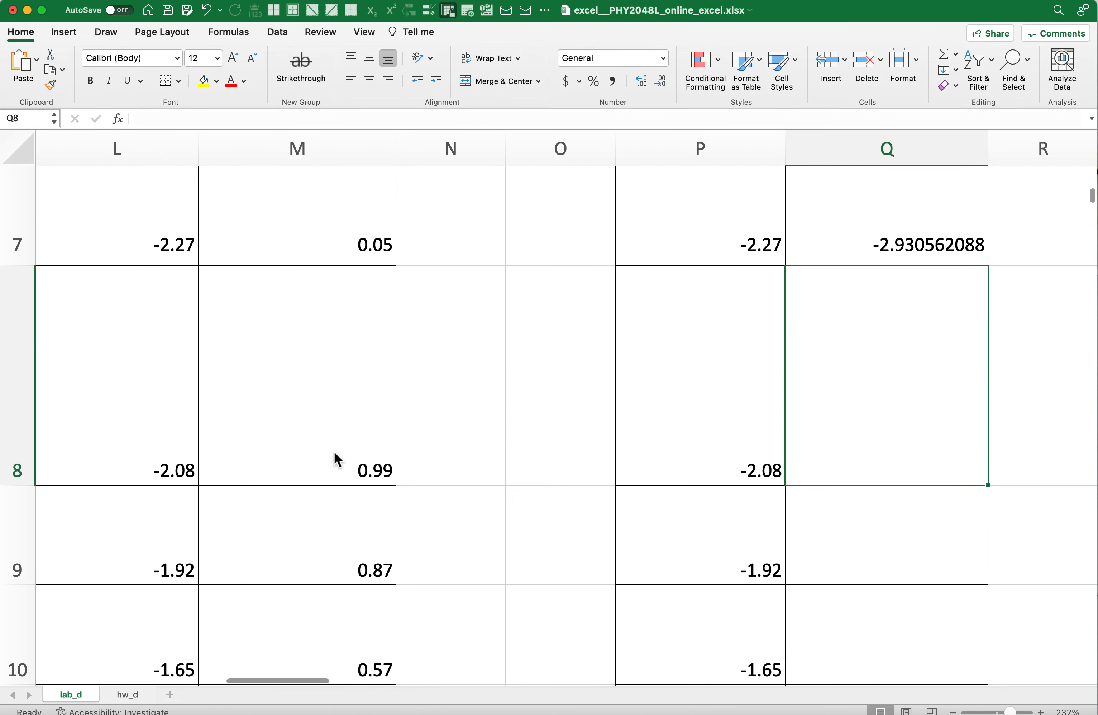
Step: Fill the LN formula in Q7 down the whole Ln N column through cell Q36
scroll(406, 468, "up", 3)
scroll(405, 468, "right", 5)
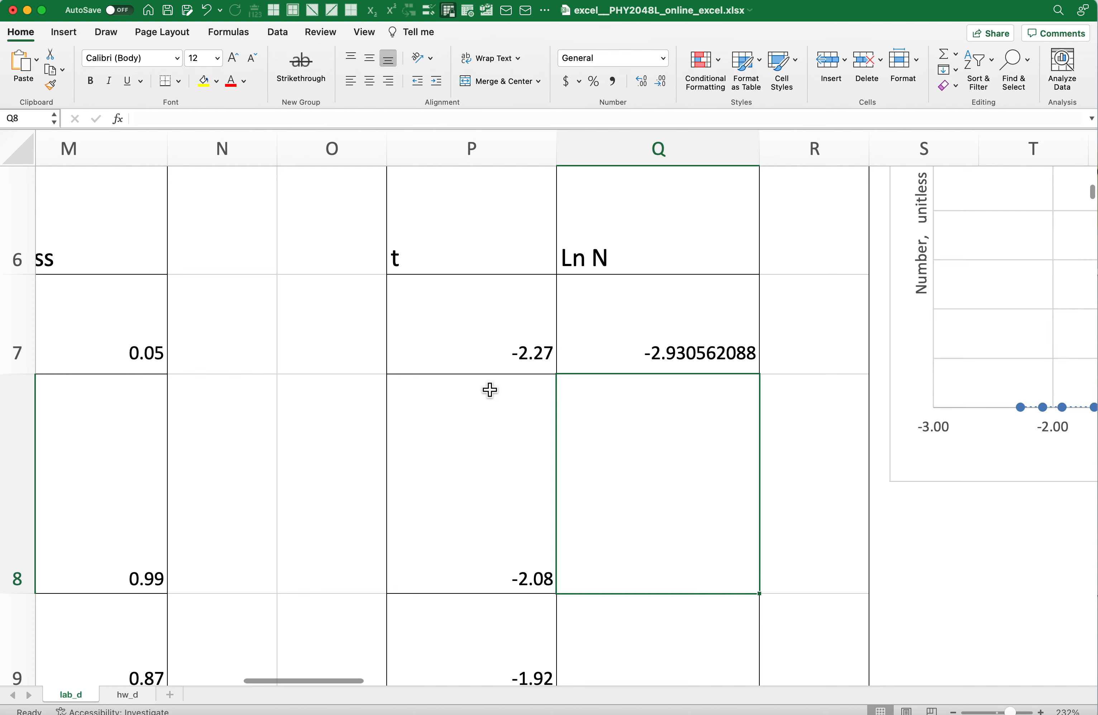
left_click(643, 325)
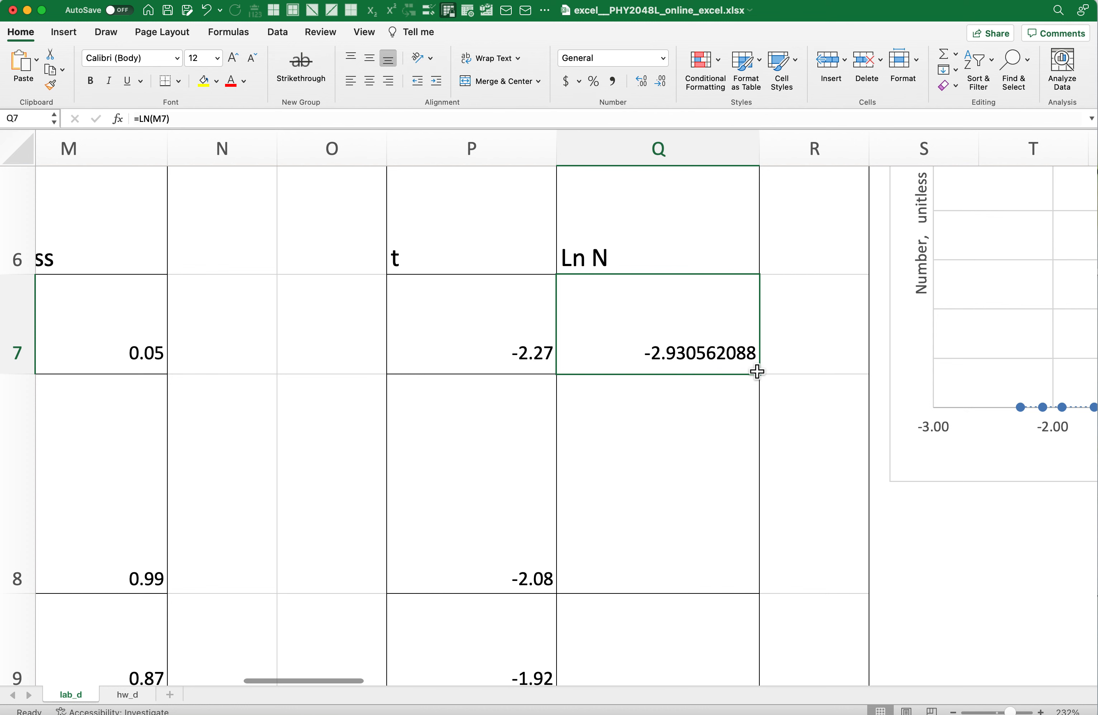
mouse_move(764, 380)
left_mouse_down()
mouse_move(752, 710)
mouse_move(751, 480)
left_mouse_up()
Step: Review the filled Ln N values in column Q from row 36 up to row 7 and the neighbouring Exponential Growth graph
scroll(724, 419, "up", 5)
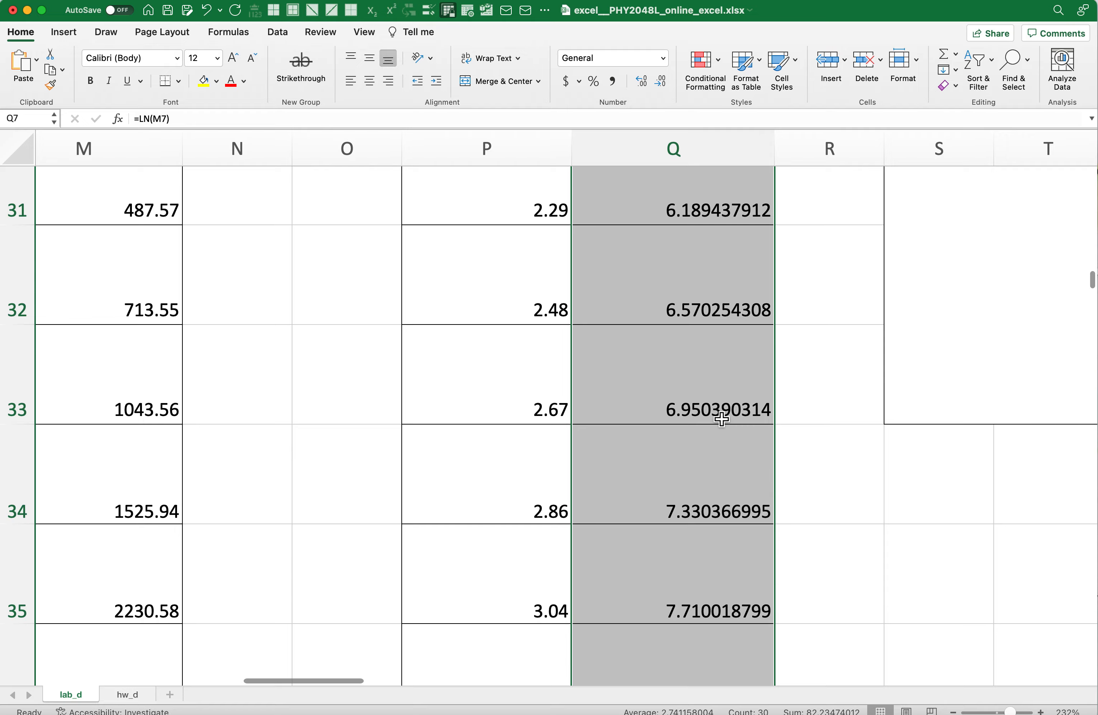
scroll(722, 419, "up", 8)
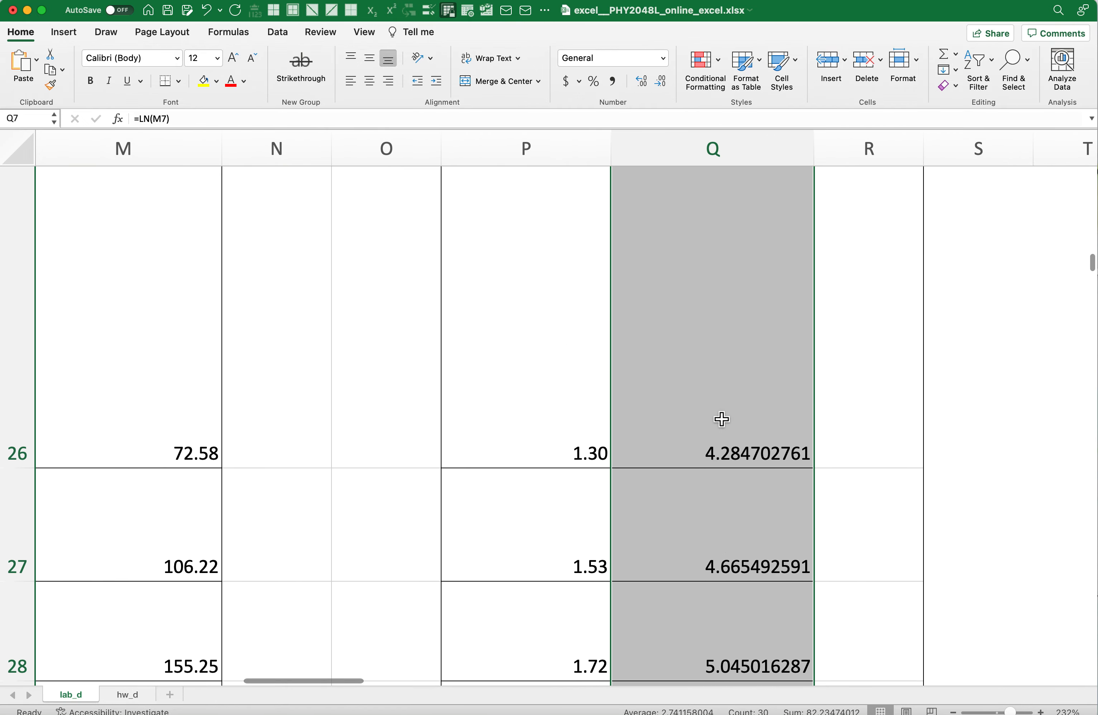
scroll(722, 419, "up", 6)
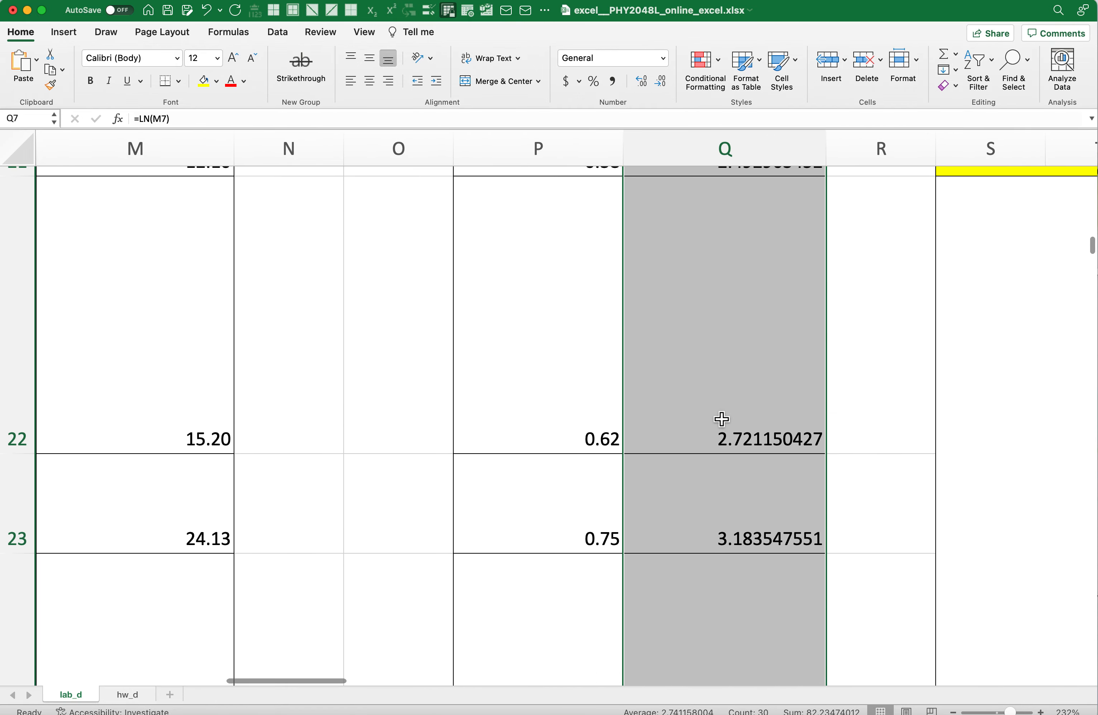
scroll(722, 419, "up", 6)
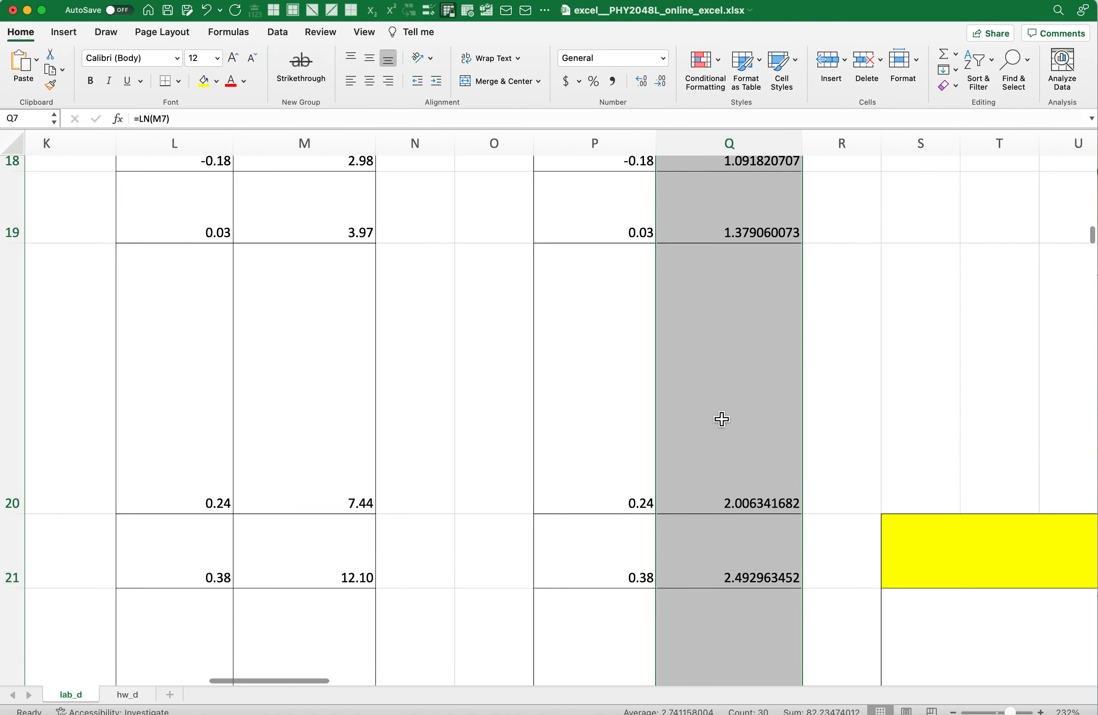
scroll(722, 419, "up", 8)
scroll(722, 419, "up", 8)
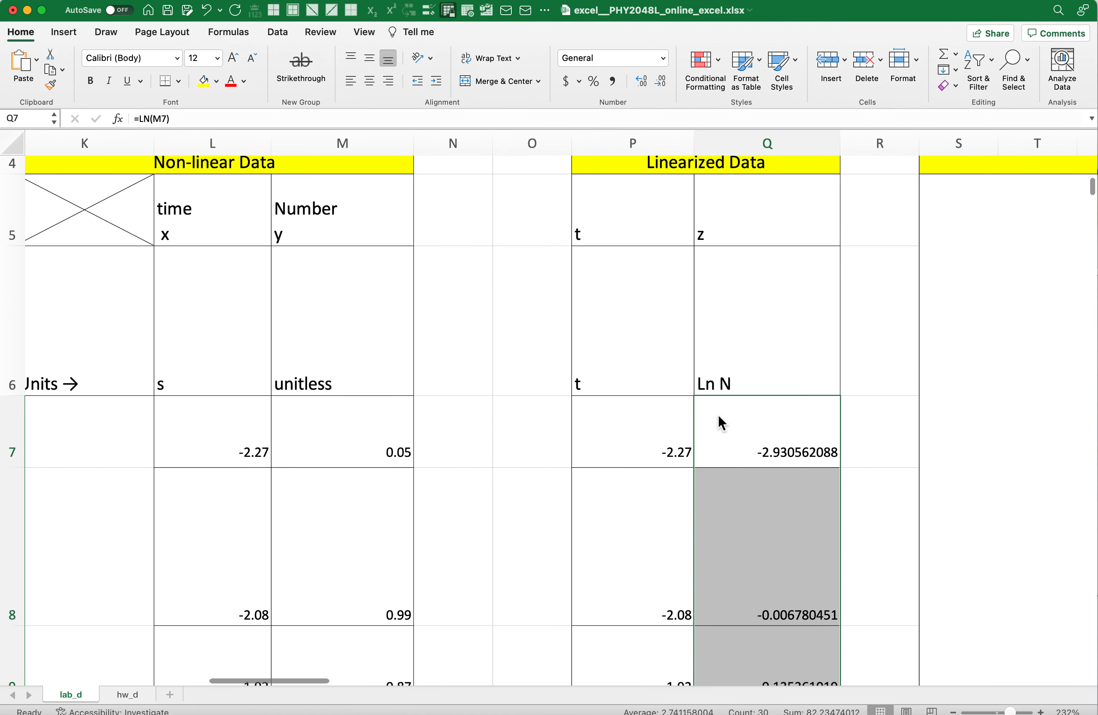
scroll(722, 422, "down", 3)
left_click(815, 454)
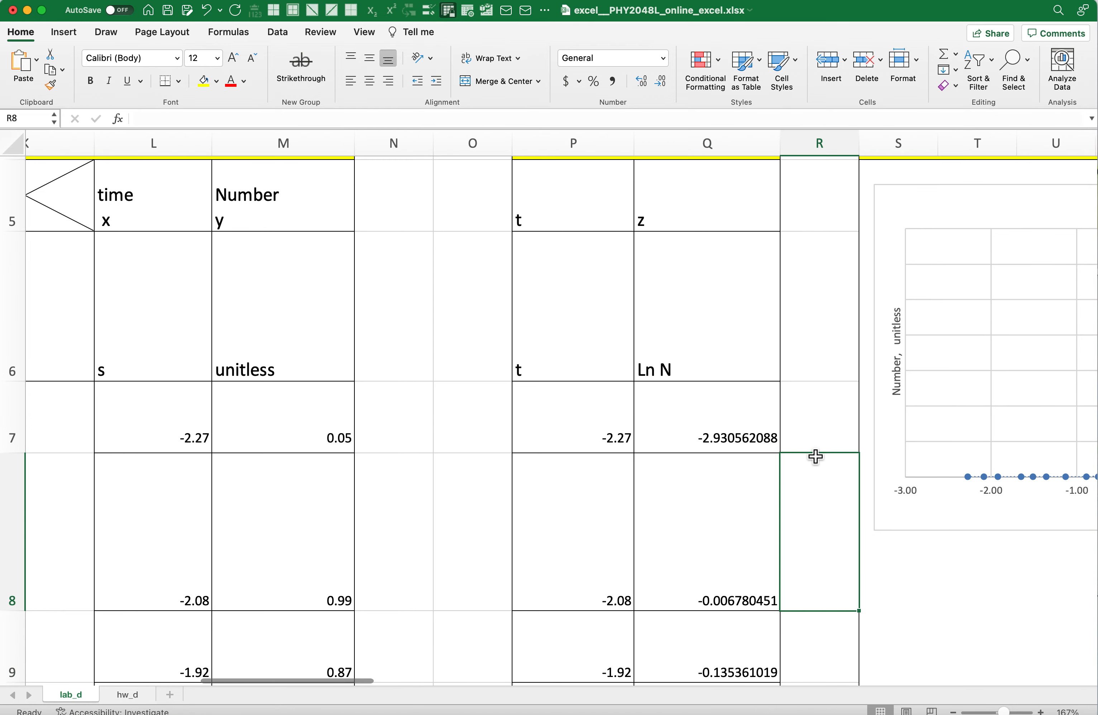
scroll(814, 455, "up", 3)
scroll(815, 455, "right", 2)
scroll(816, 456, "right", 2)
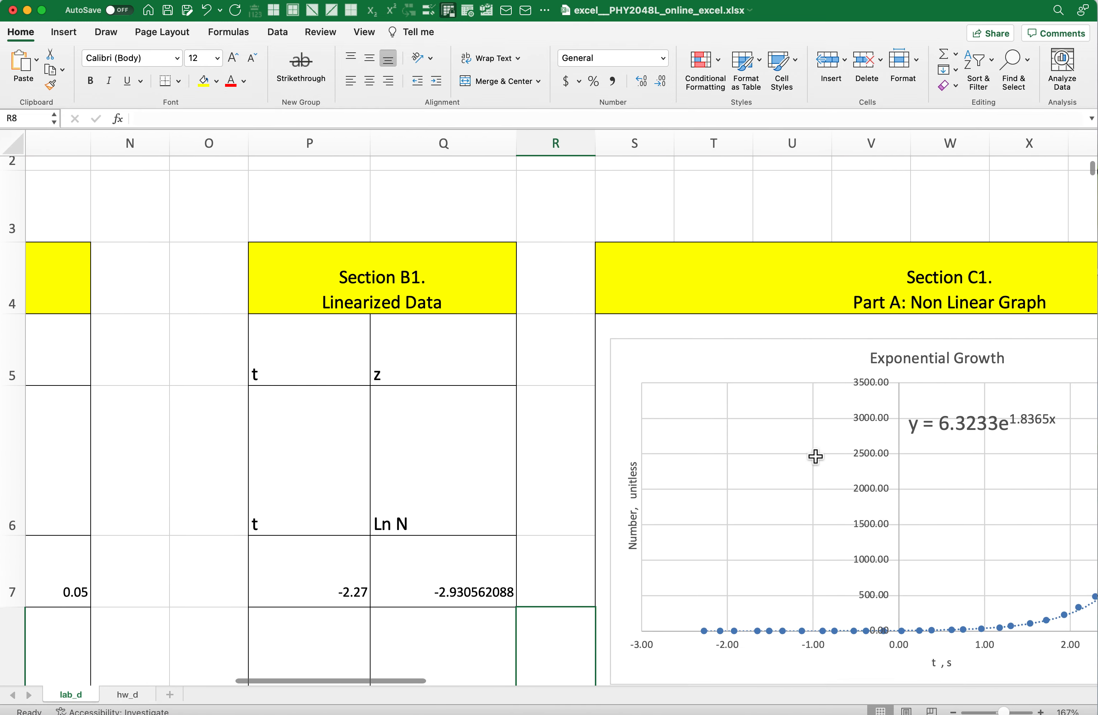
scroll(816, 456, "down", 5)
scroll(816, 457, "down", 1)
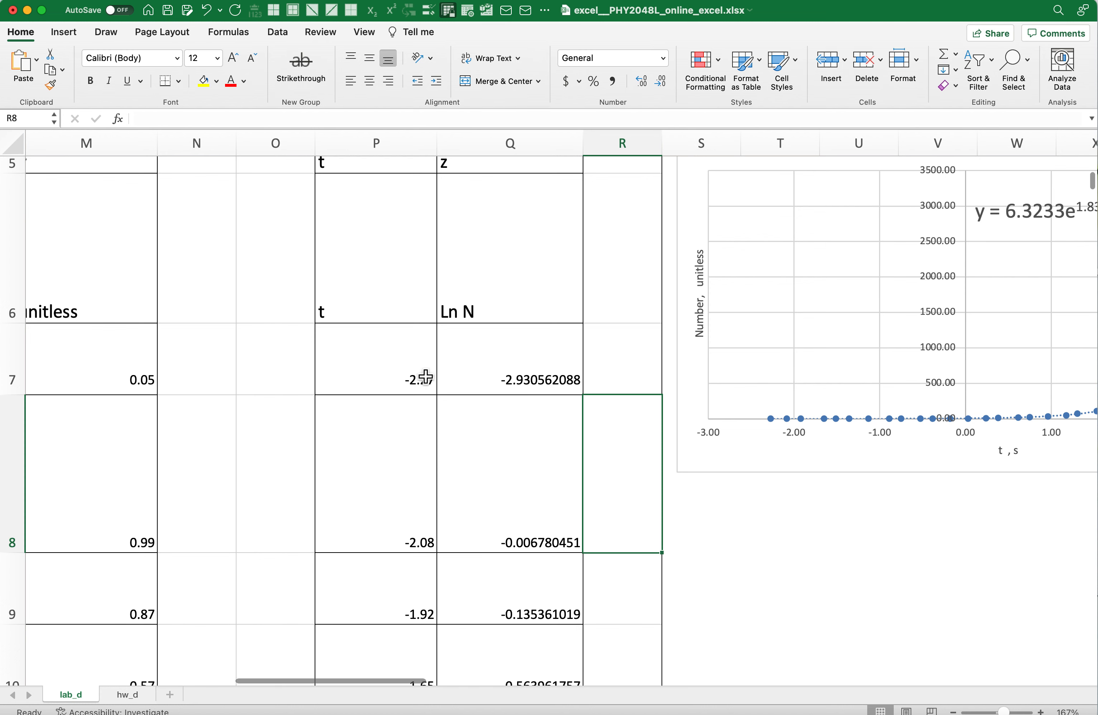
left_click_drag(426, 380, 539, 475)
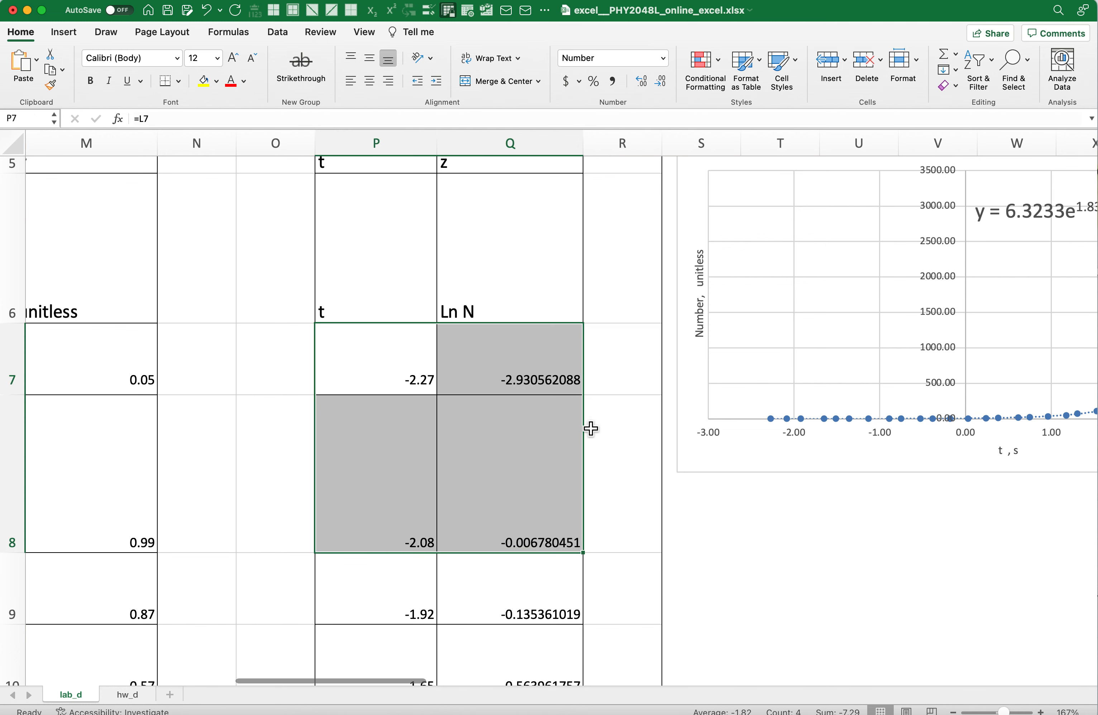
left_click(613, 411)
scroll(562, 411, "left", 2)
scroll(561, 412, "left", 1)
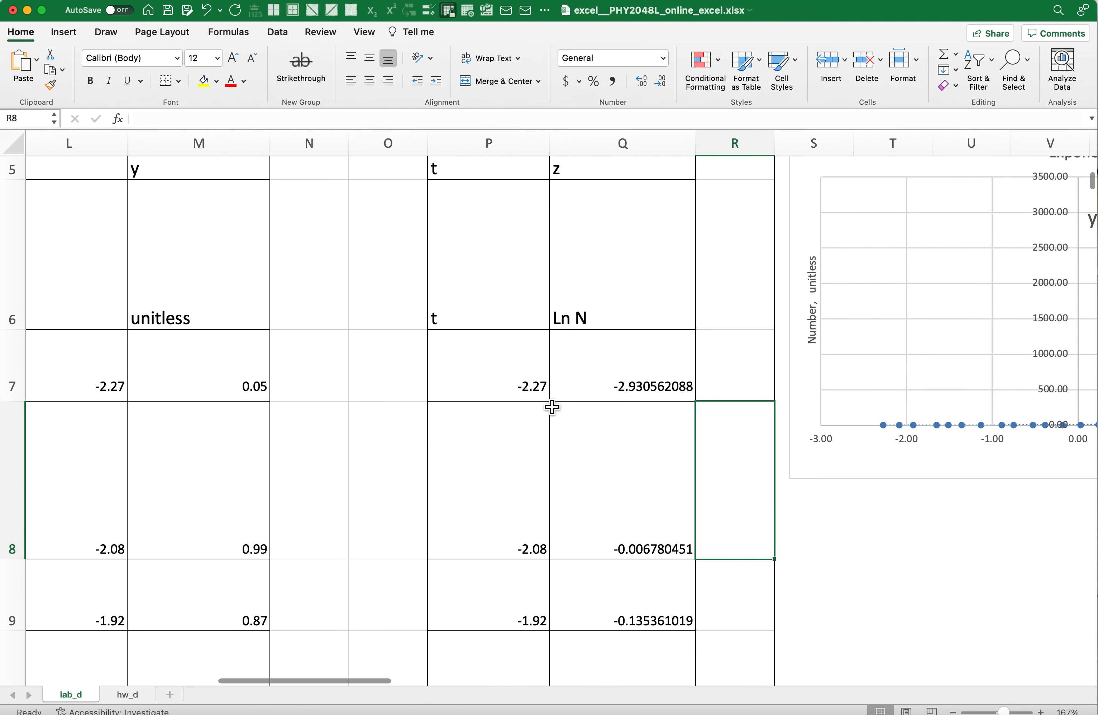
left_click(523, 371)
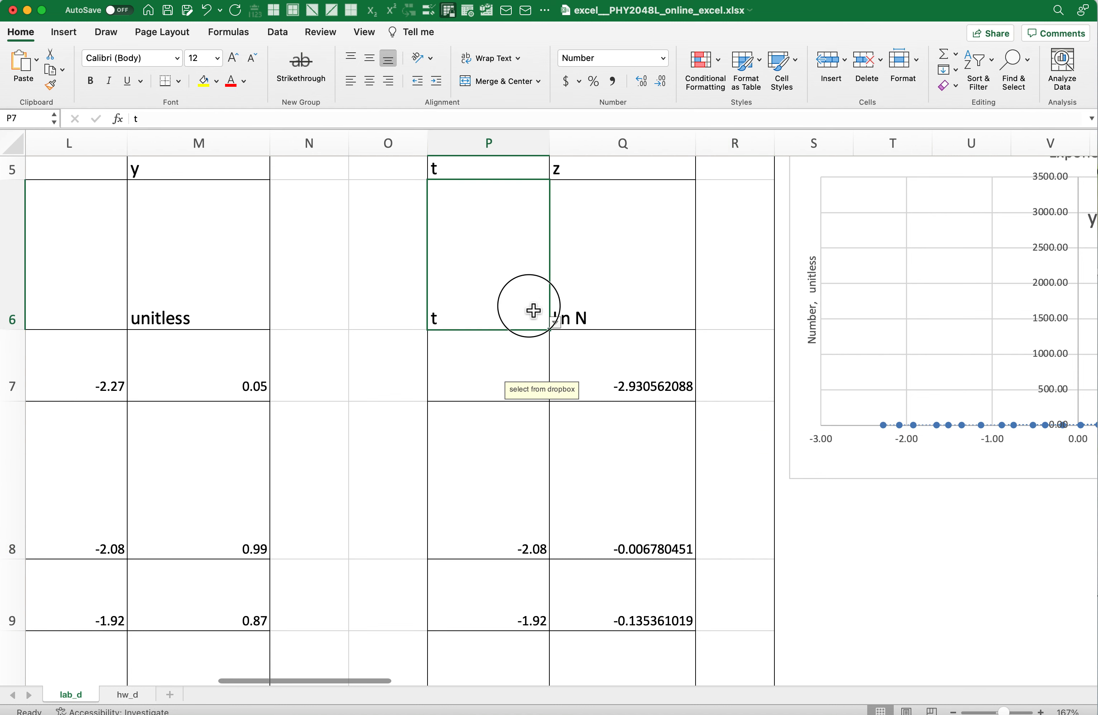
left_click_drag(522, 309, 601, 306)
left_click(498, 380)
double_click(497, 379)
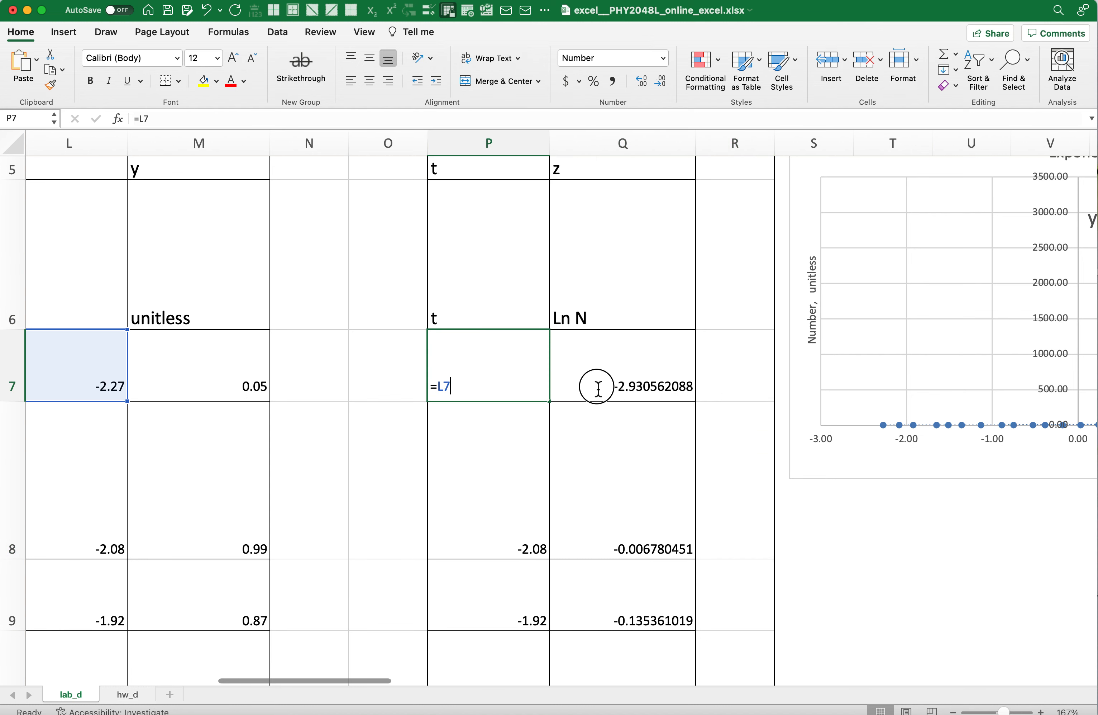
key("Escape")
Step: Insert a scatter chart of the linearized t and Ln N data in cells P7 to Q36
left_click_drag(502, 385, 609, 506)
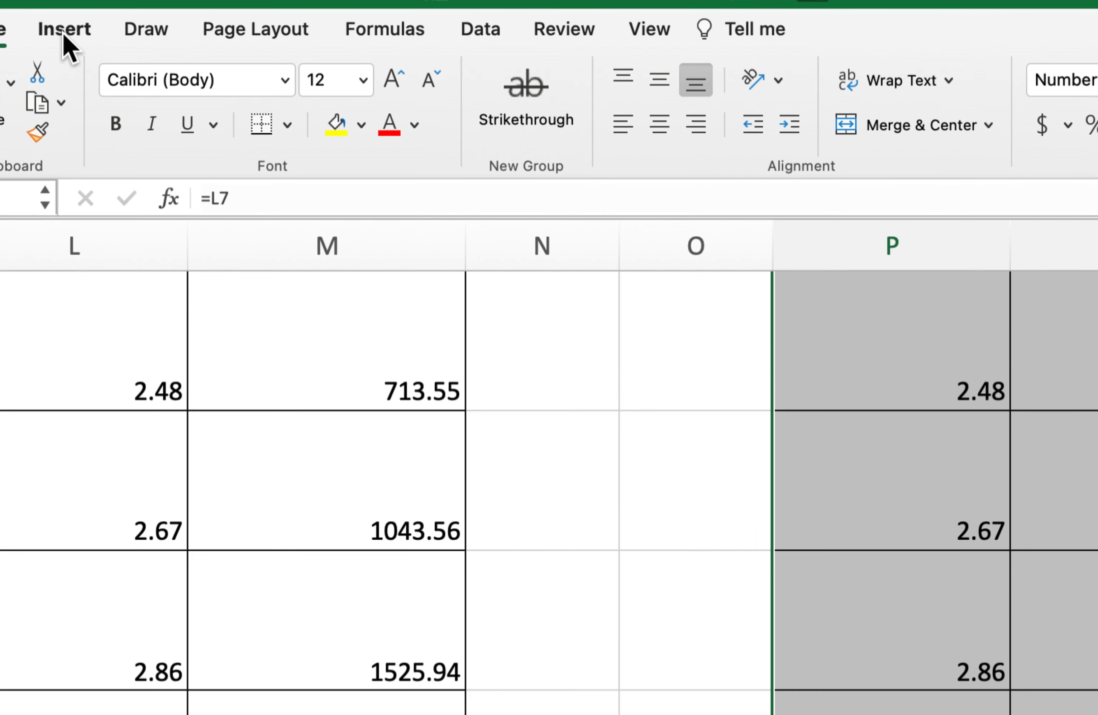
left_click(65, 35)
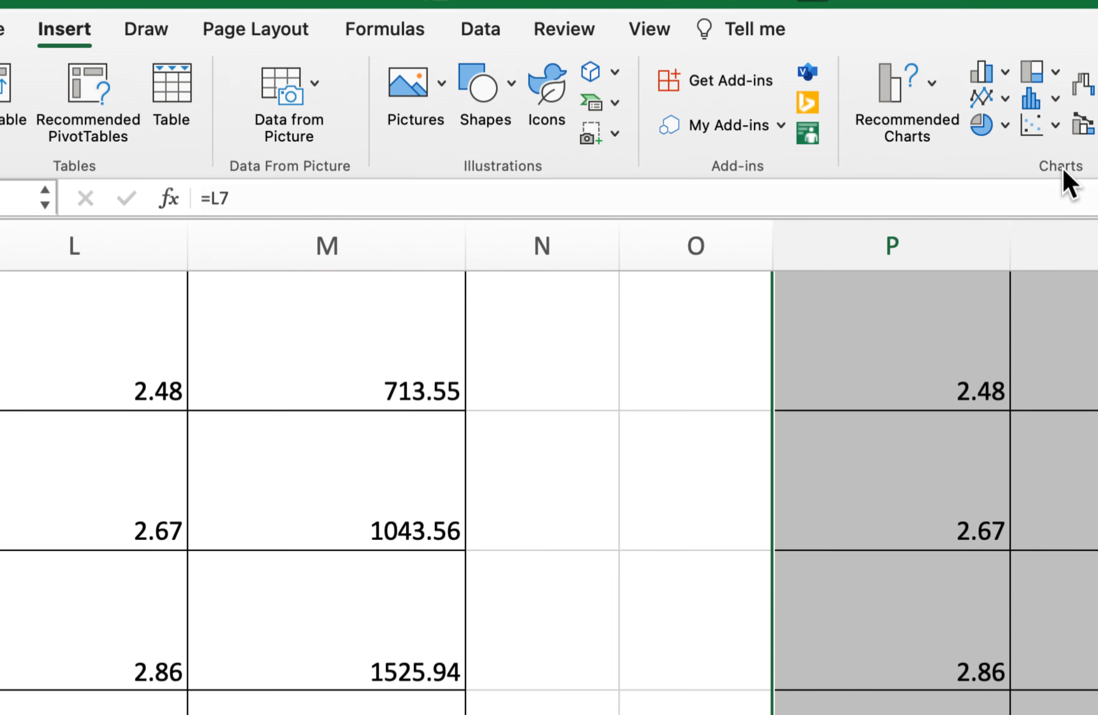
left_click(1034, 126)
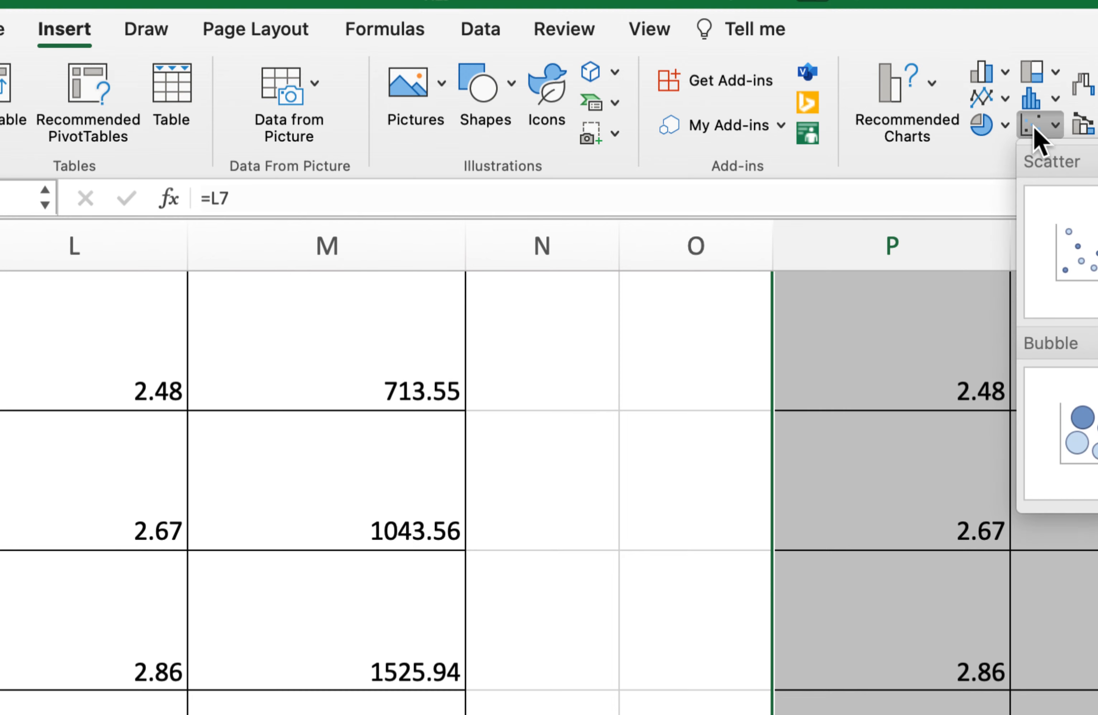
left_click(1064, 258)
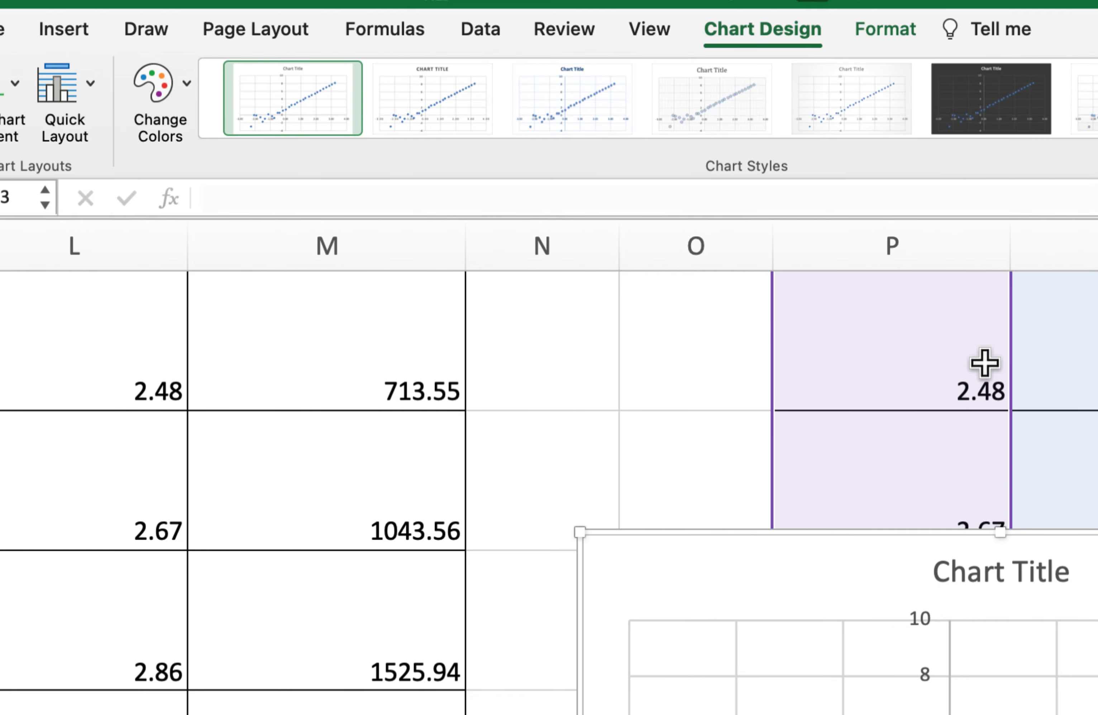
Step: Move the new scatter chart under the Section F1 Linearized Graph heading and enlarge it to span columns S to AA across rows 22 to 24
scroll(985, 362, "down", 5)
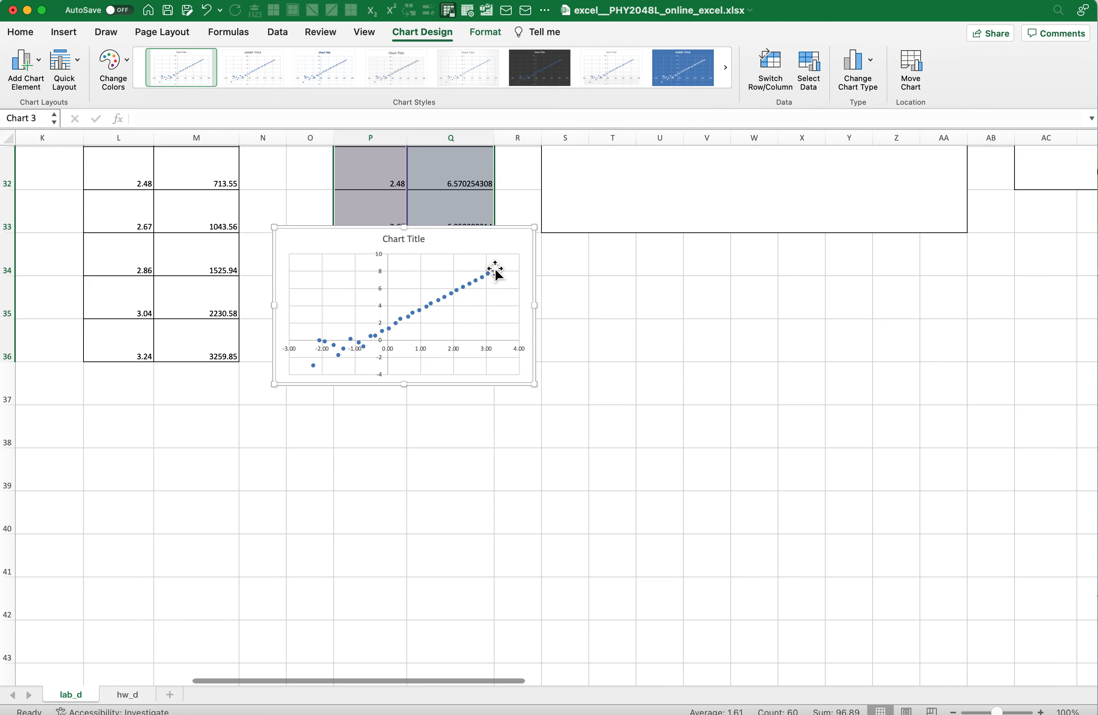
left_click_drag(512, 243, 757, 206)
scroll(818, 280, "up", 4)
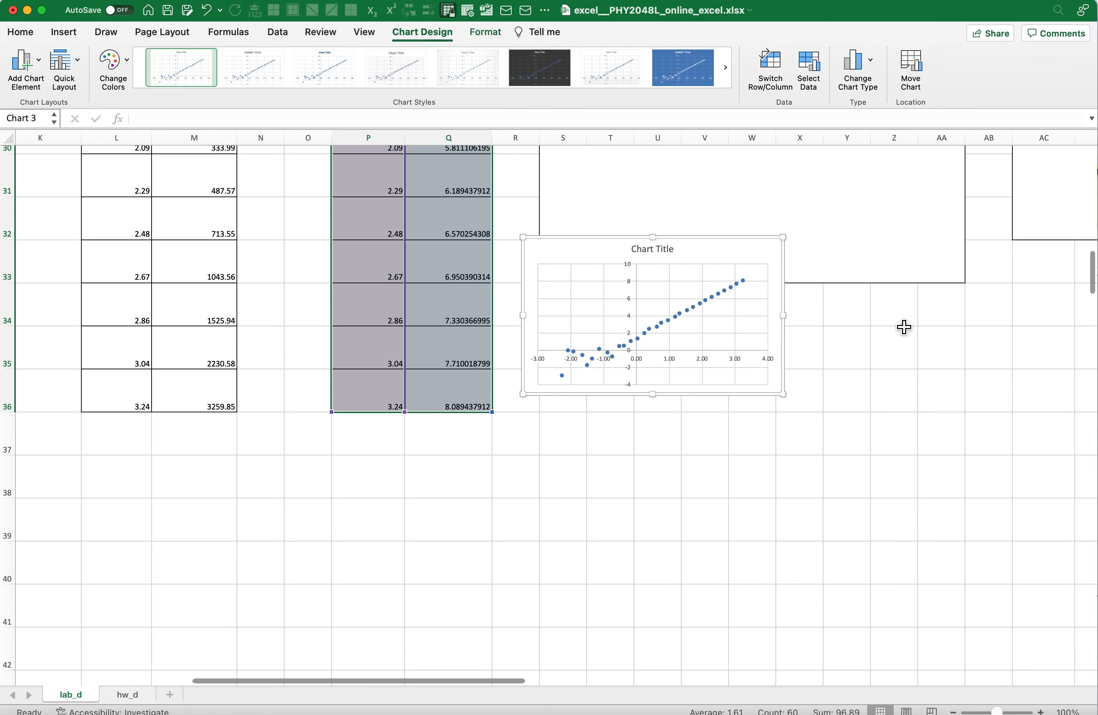
left_click_drag(766, 372, 821, 216)
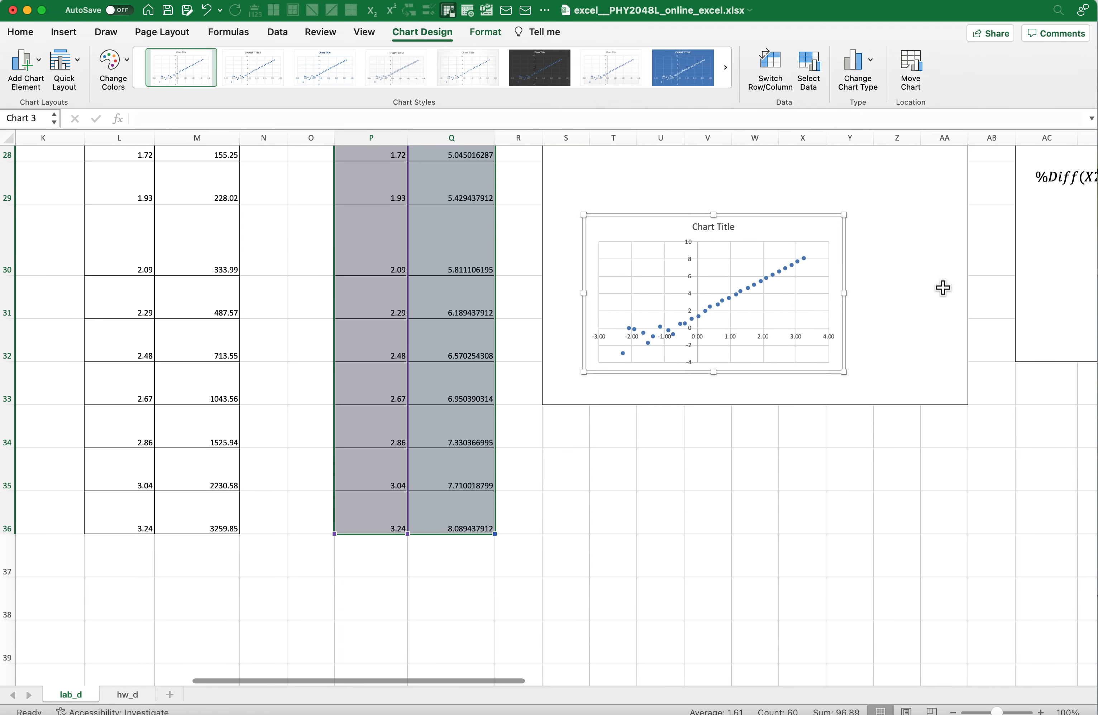
scroll(968, 299, "up", 4)
left_click_drag(815, 418, 817, 212)
scroll(897, 274, "up", 6)
left_click_drag(795, 552, 766, 226)
left_click_drag(805, 379, 935, 431)
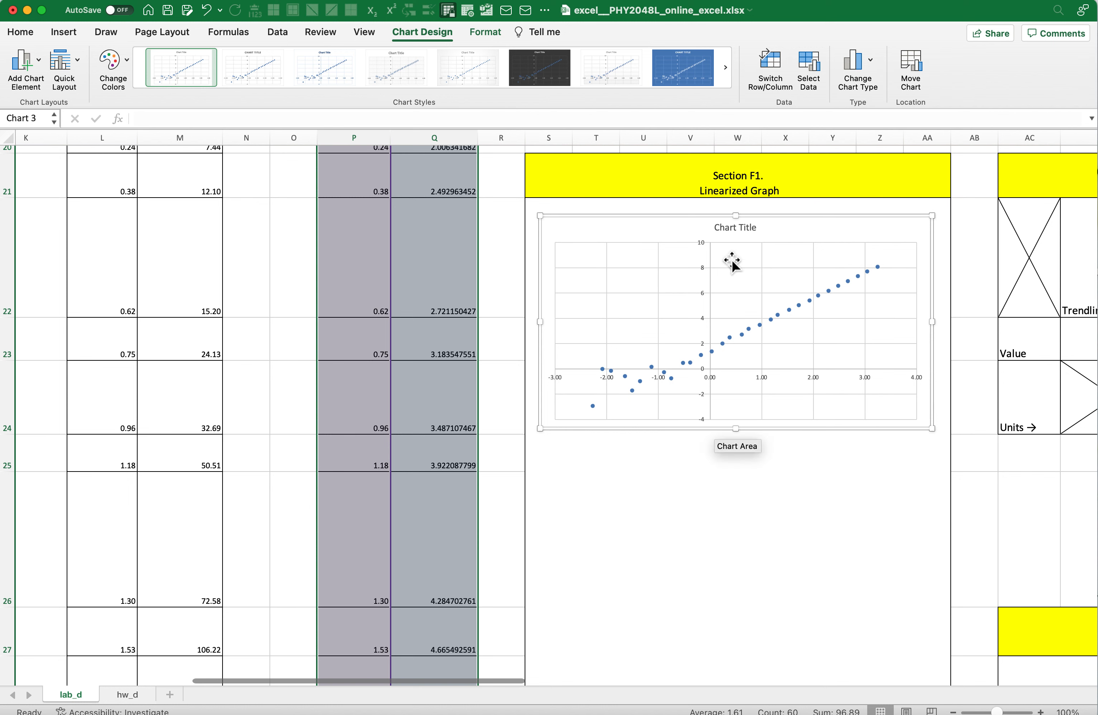
Step: Set the title of the scatter chart in Section F1 to "Linearized Data"
left_click(721, 231)
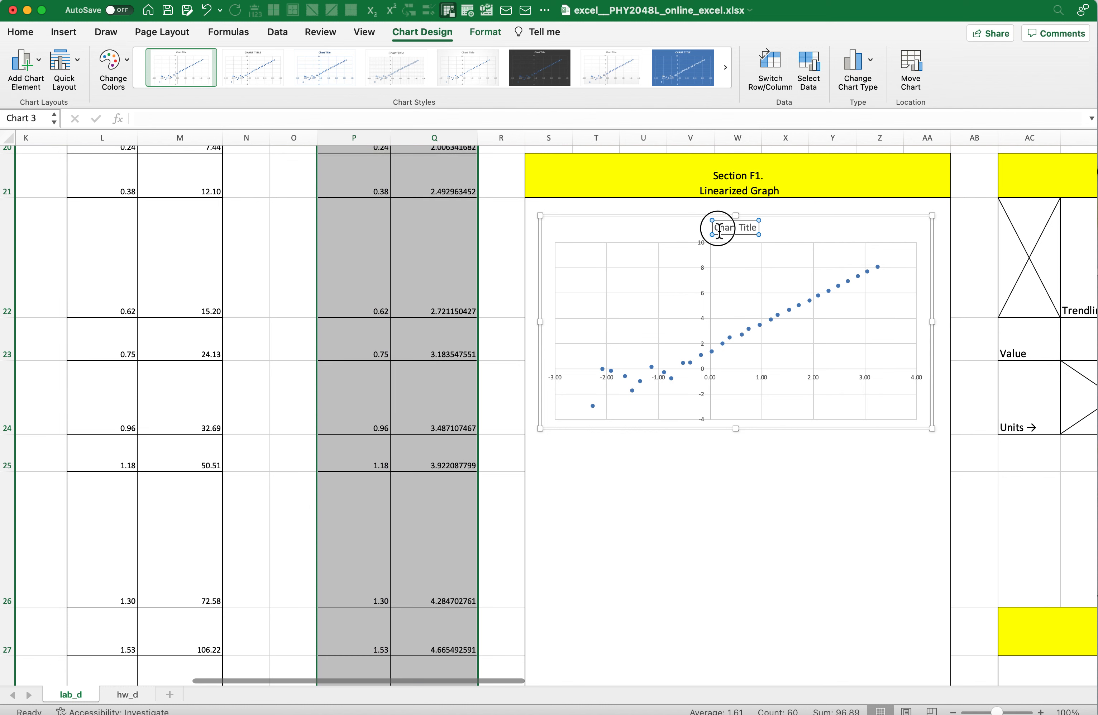
triple_click(719, 231)
type("Linear")
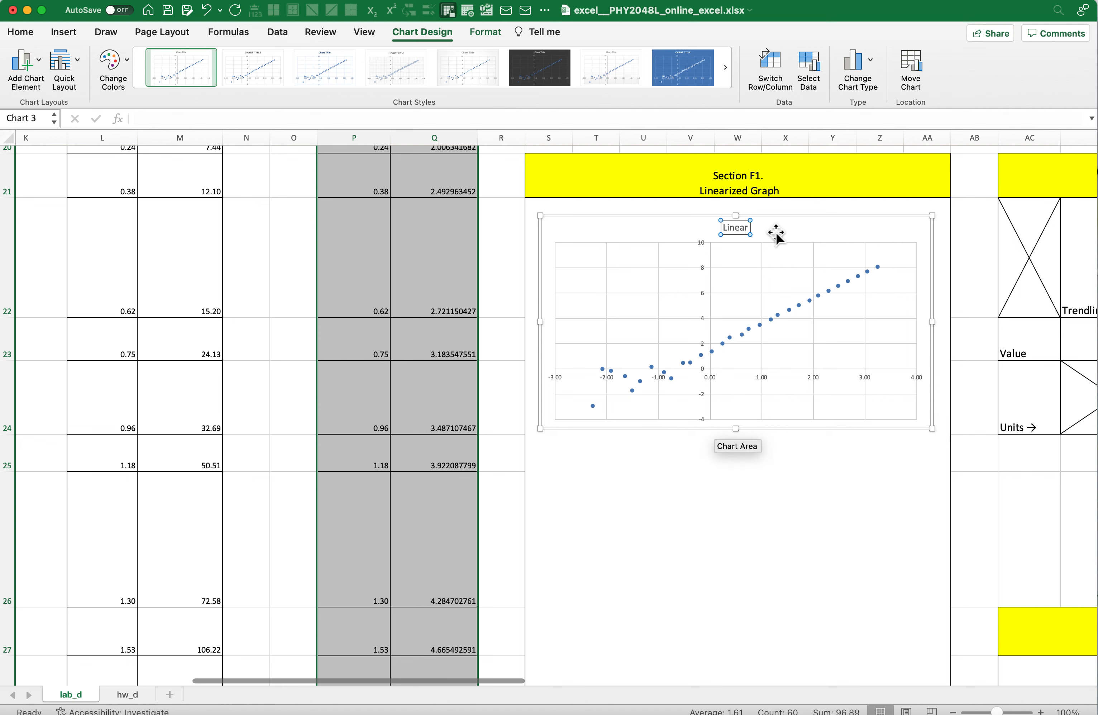
type("ized D")
key("BackSpace")
key("BackSpace")
type("z")
key("BackSpace")
key("BackSpace")
type("Data")
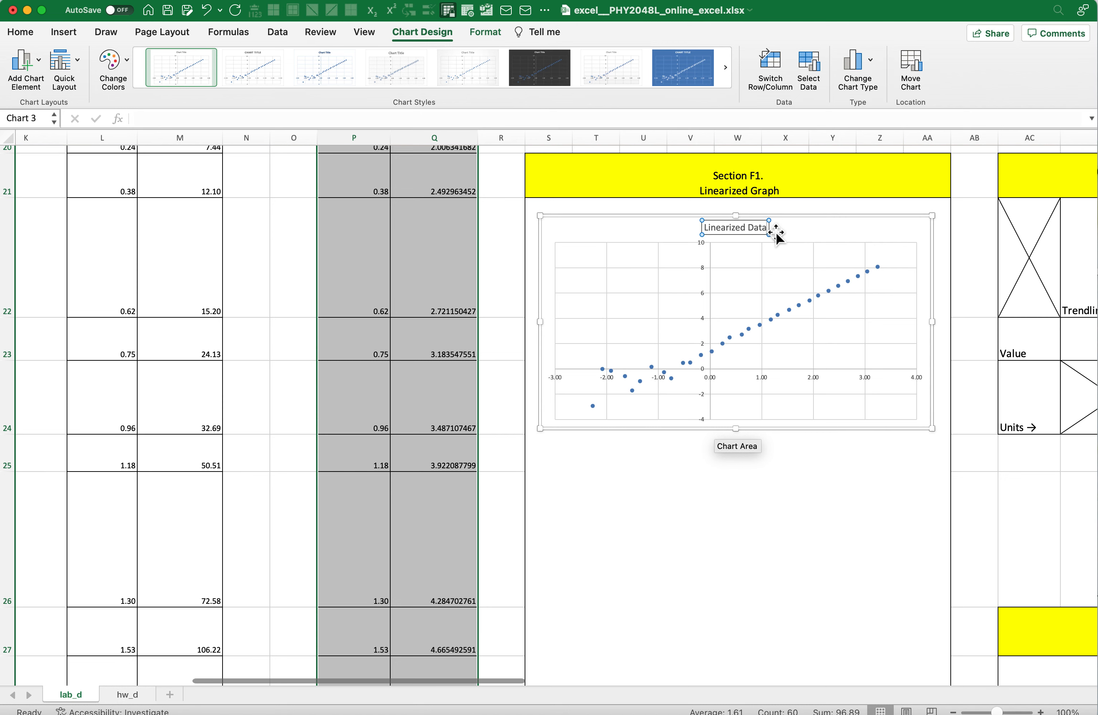
left_click(829, 227)
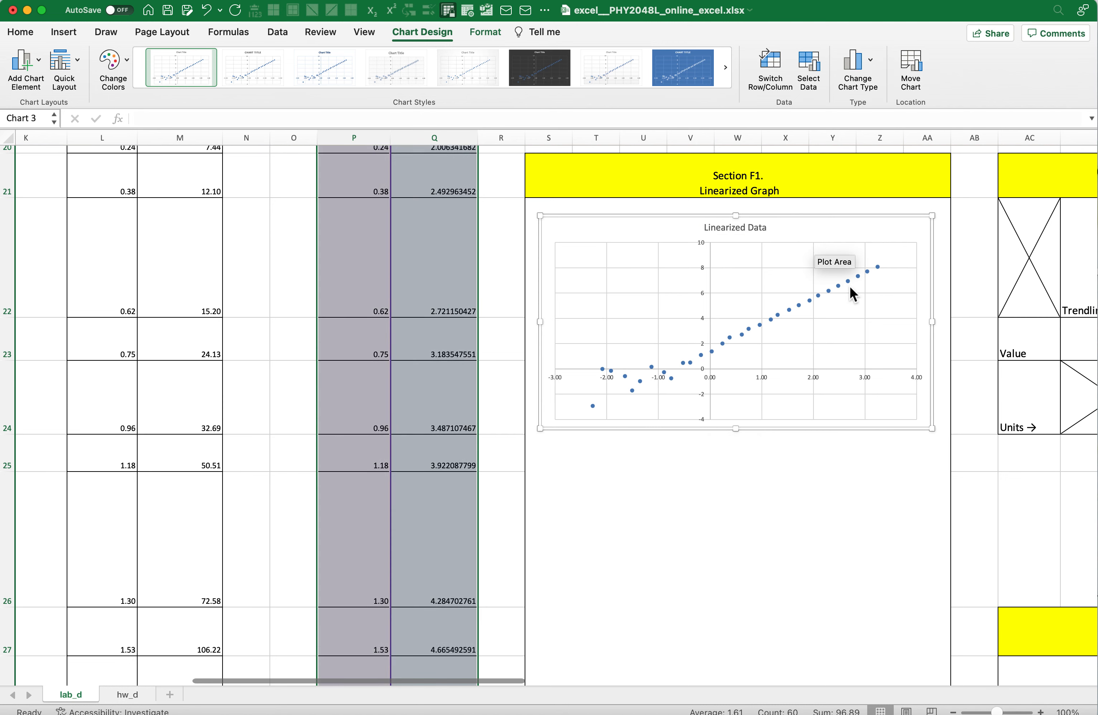
Step: Shift the Linearized Data chart slightly toward column S within the Section F1 box
scroll(850, 286, "up", 5)
scroll(850, 286, "up", 3)
scroll(849, 286, "up", 3)
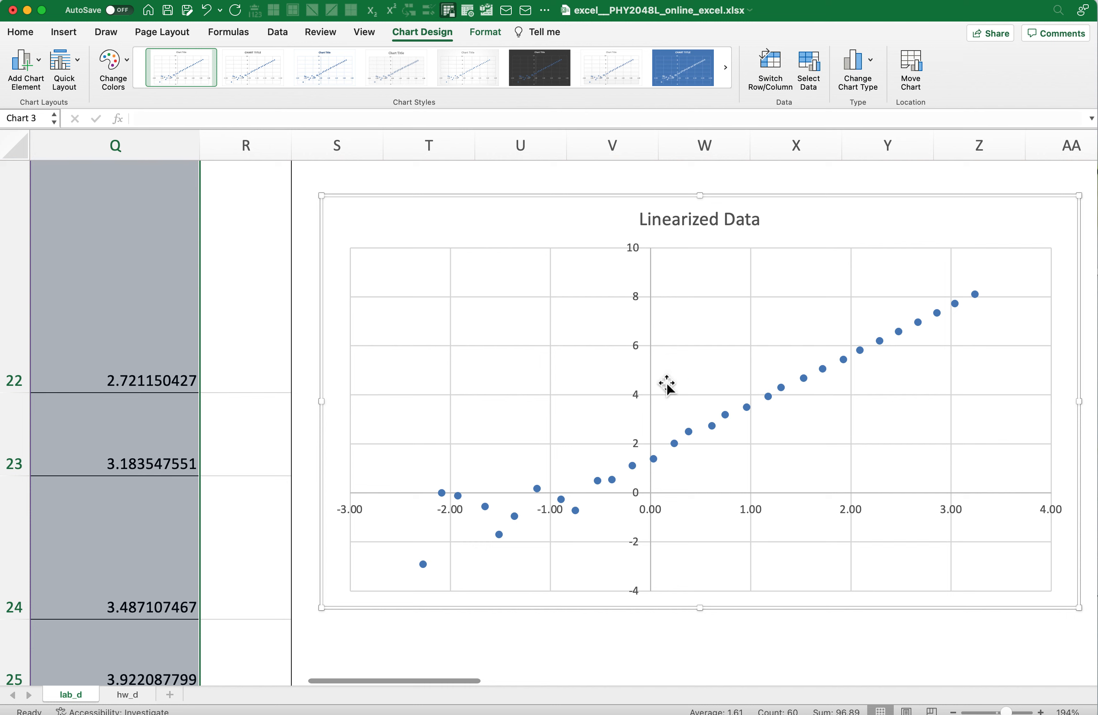
mouse_move(755, 415)
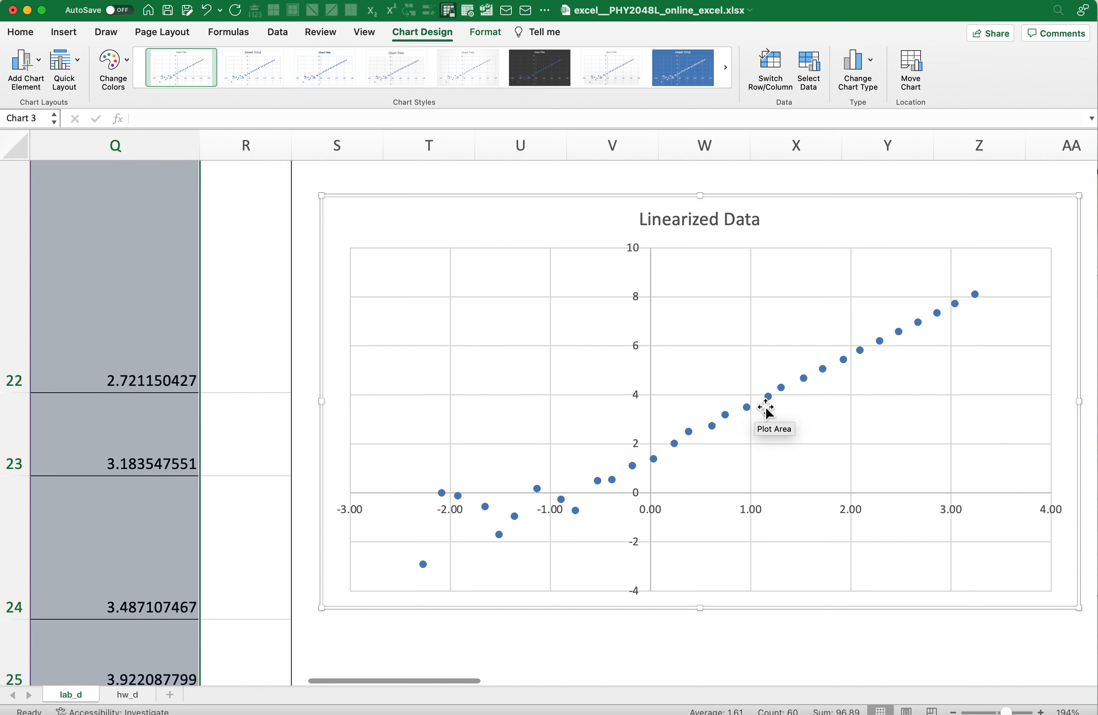
left_click_drag(785, 230, 778, 232)
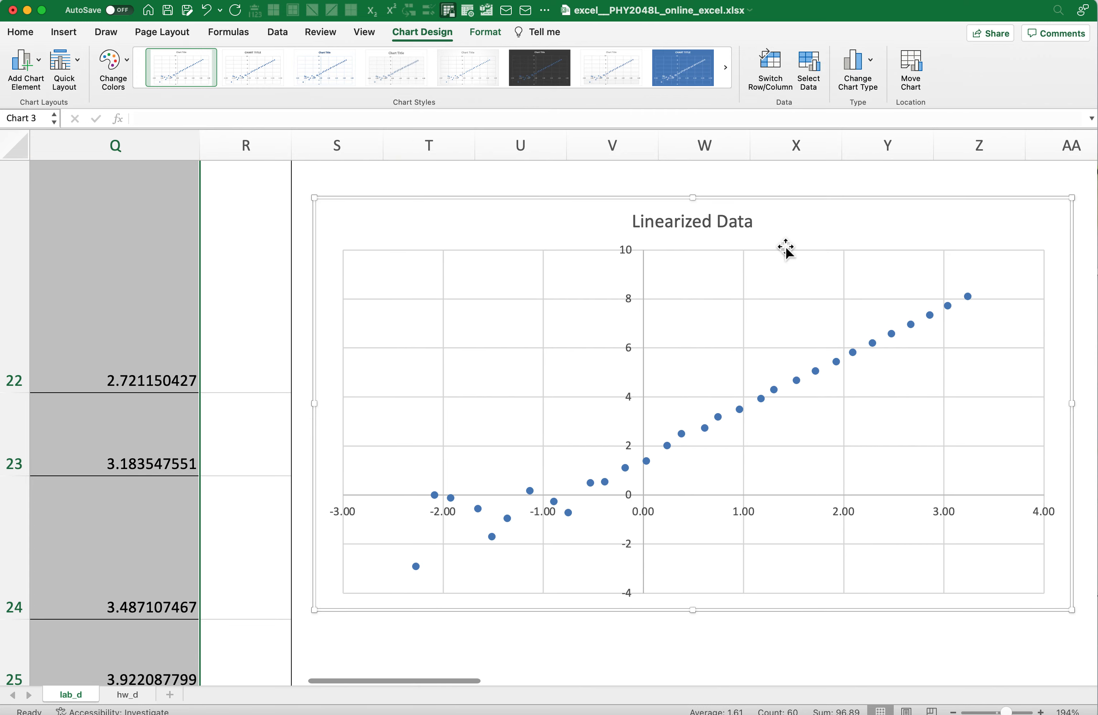
left_click(798, 382)
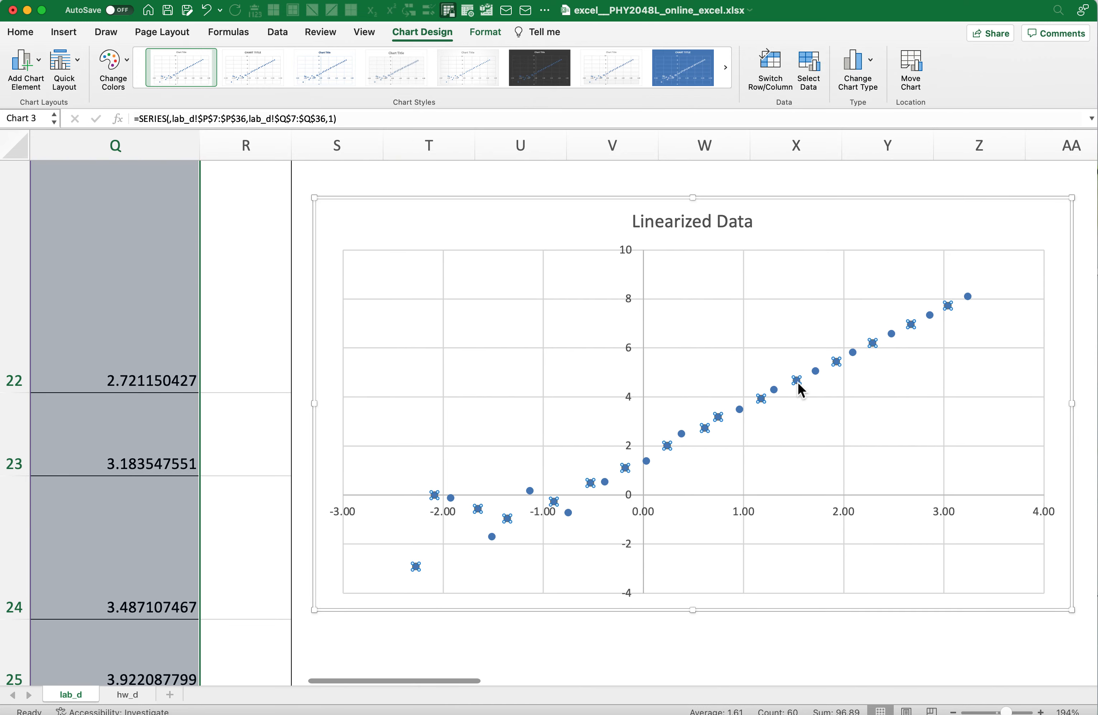
right_click(798, 382)
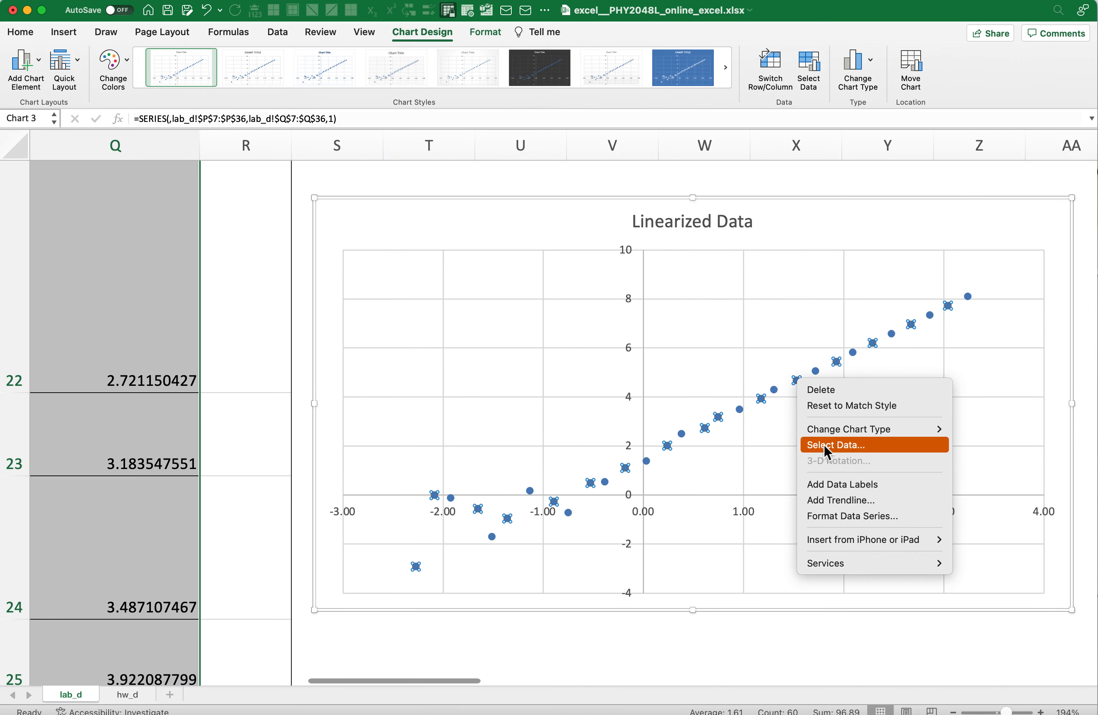
left_click(818, 230)
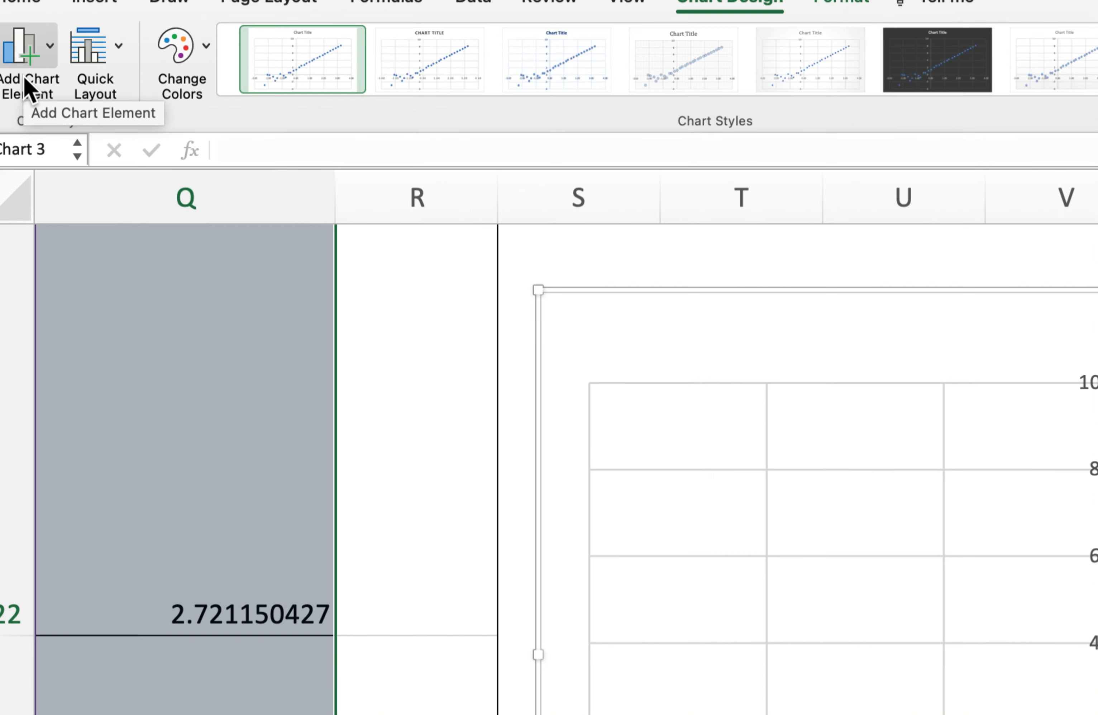
Step: Add a linear trendline to the Linearized Data chart and display its equation on the chart
left_click(47, 46)
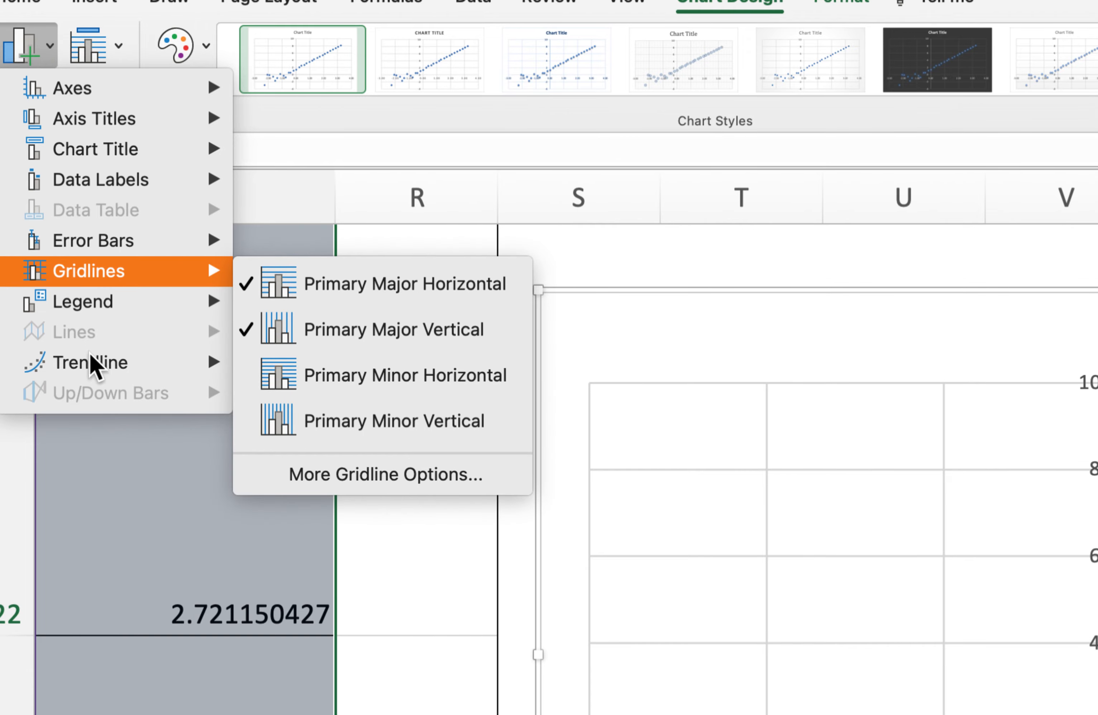
mouse_move(94, 366)
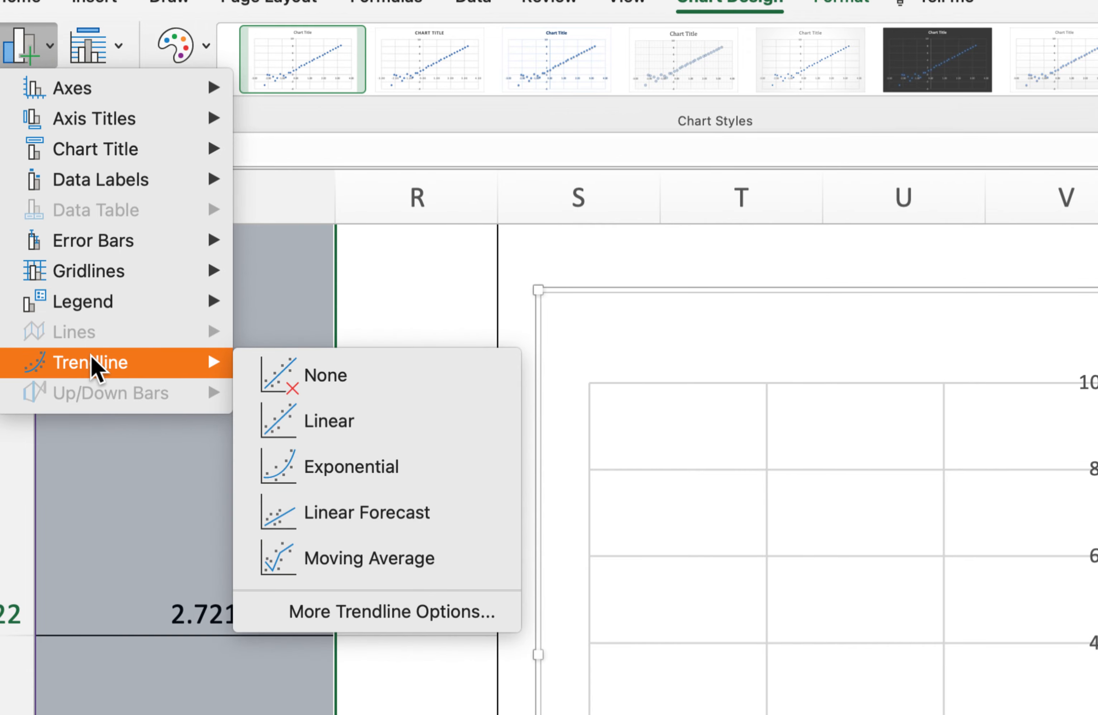
mouse_move(135, 259)
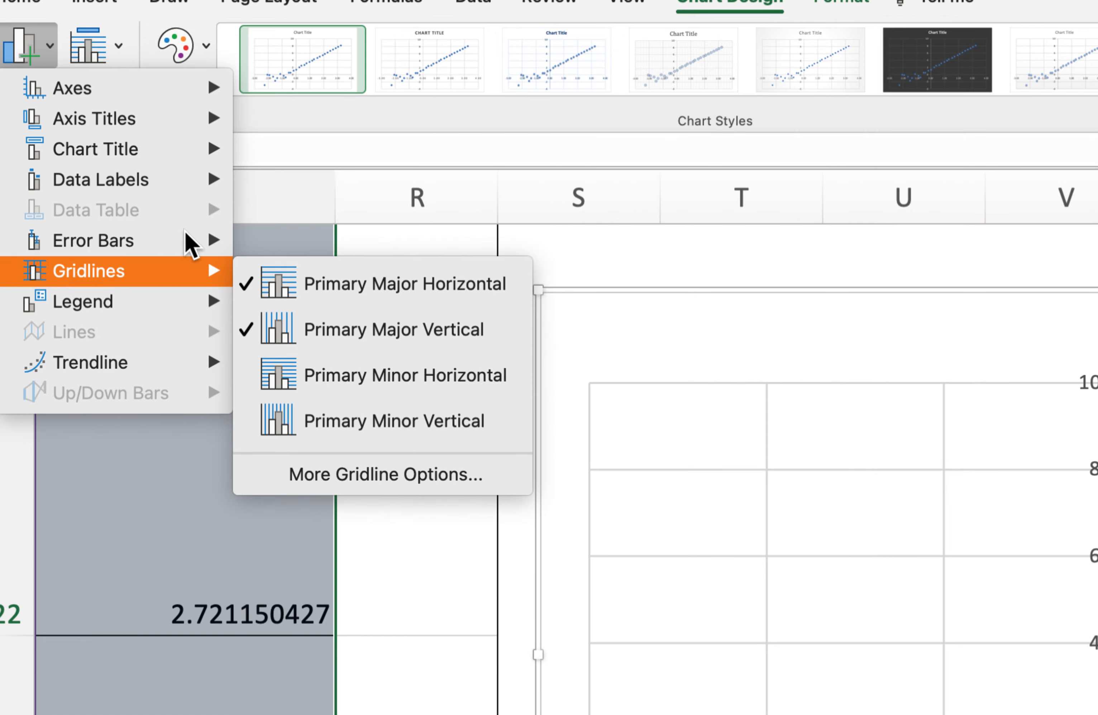
mouse_move(216, 237)
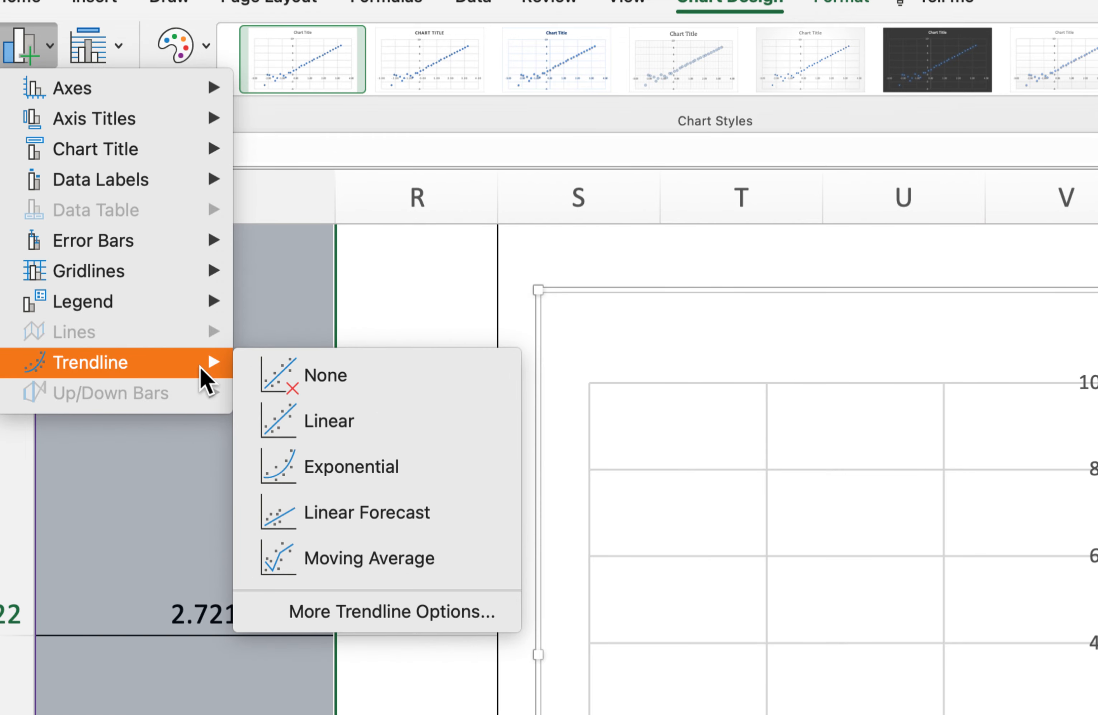
left_click(346, 612)
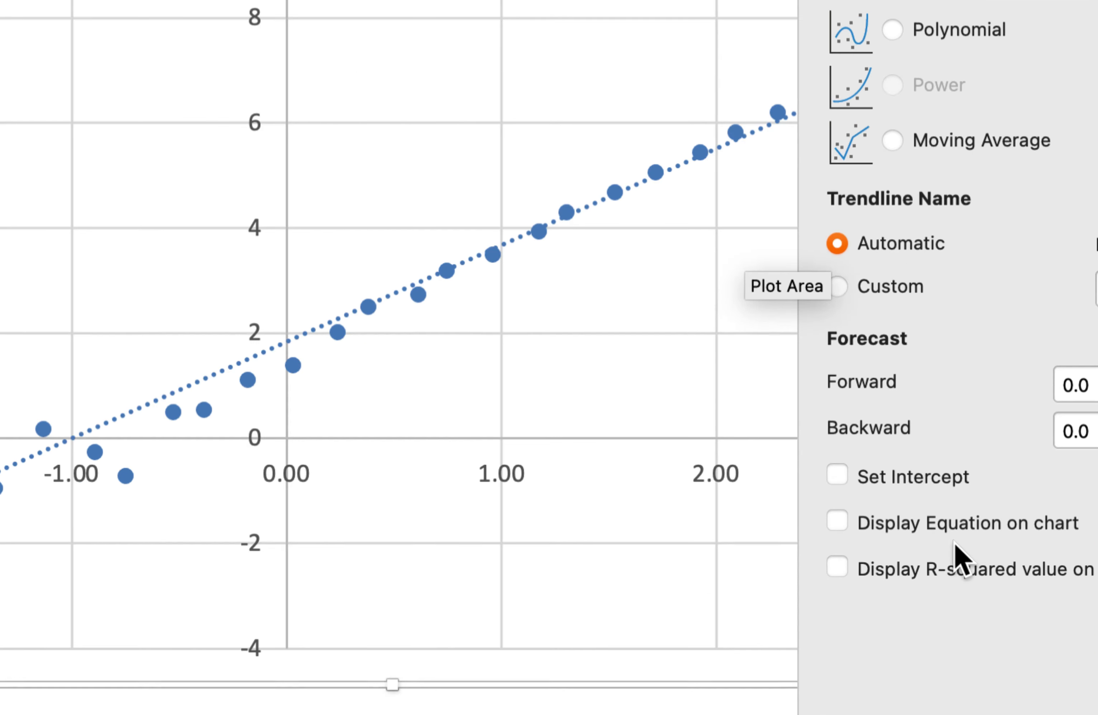
left_click(838, 520)
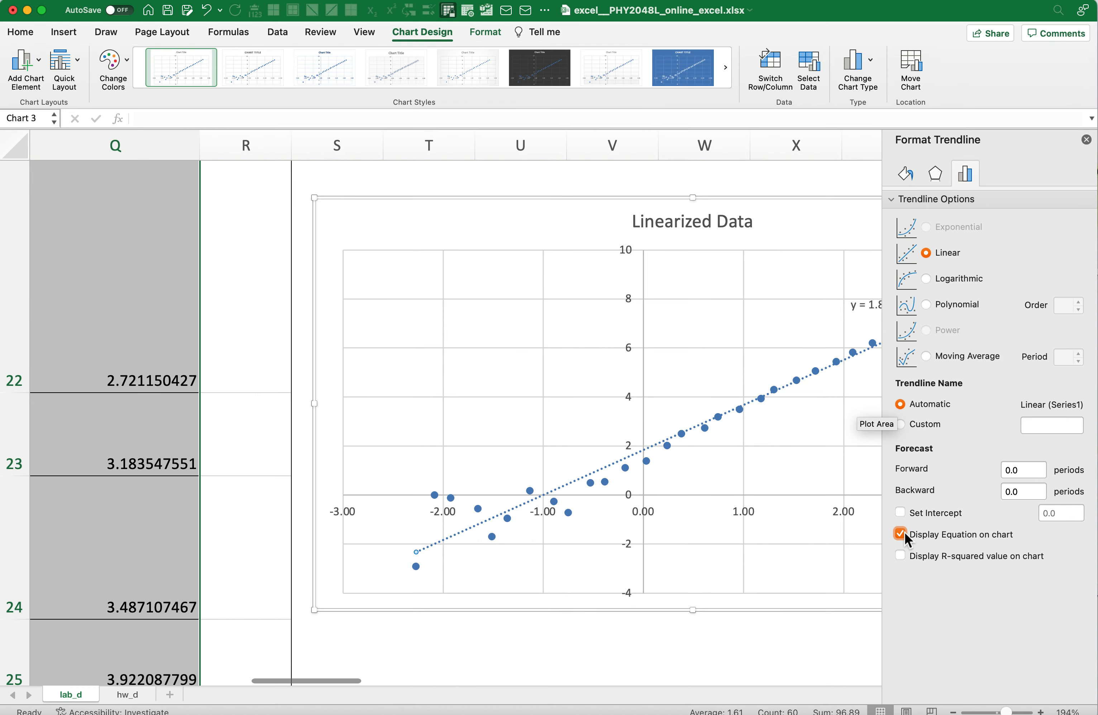
left_click(1087, 139)
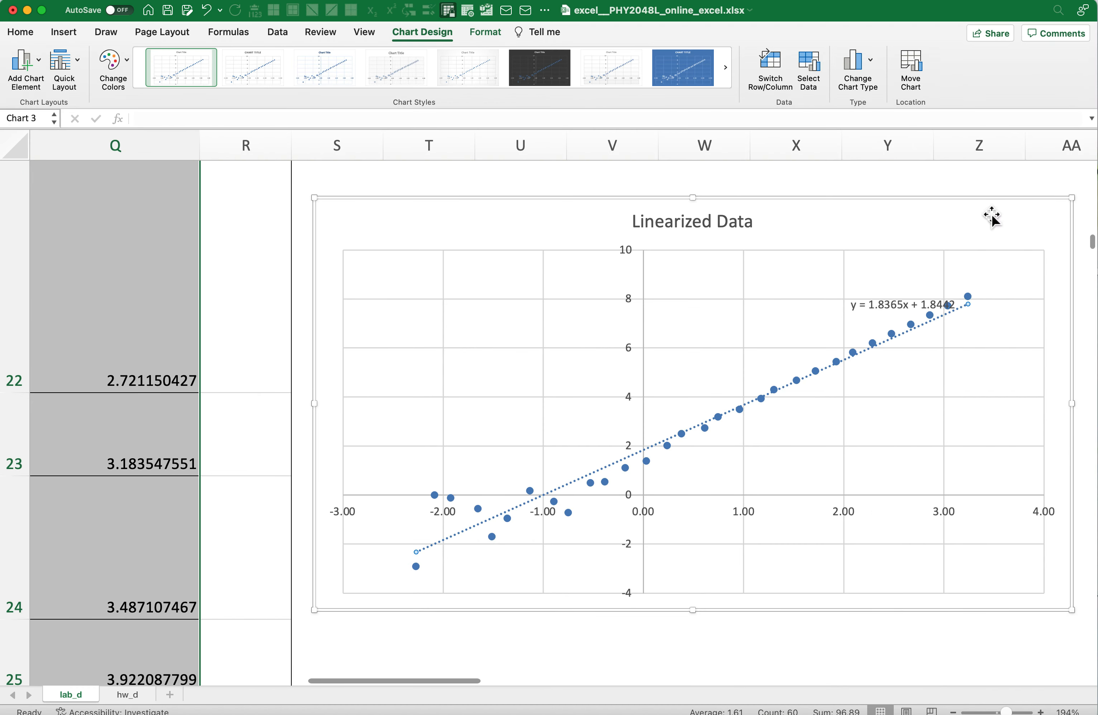
Step: Enlarge the font of the trendline equation and reposition it in the clear area above the trendline, beneath the chart title
left_click(905, 302)
left_click_drag(912, 299, 843, 310)
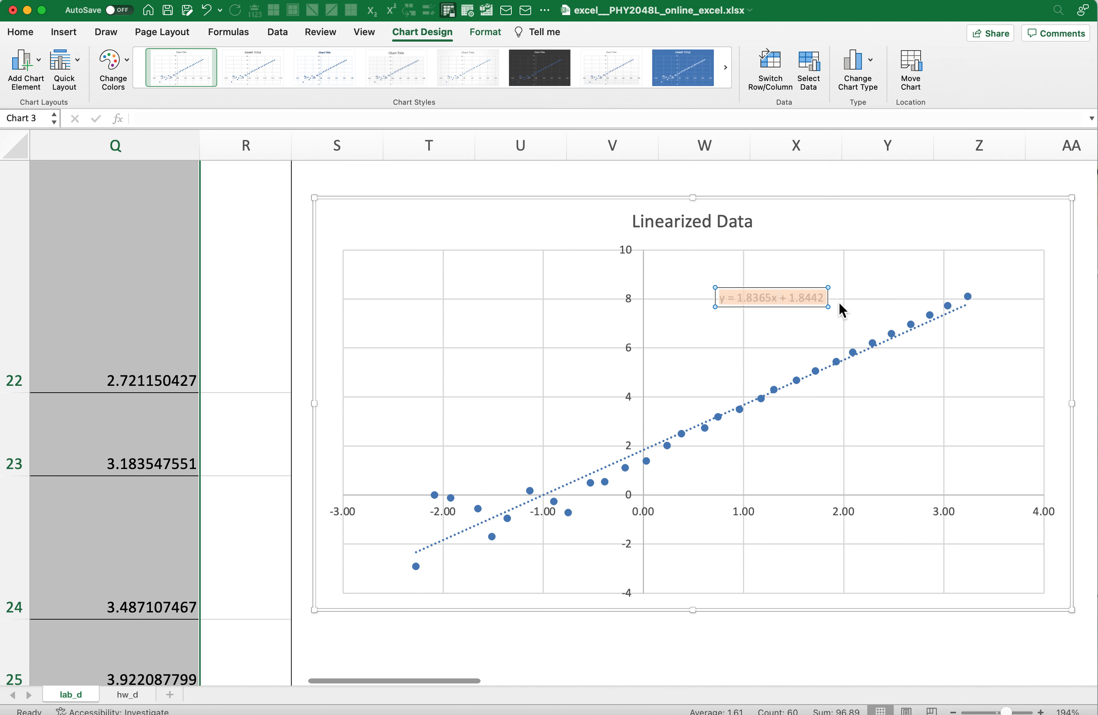
right_click(783, 307)
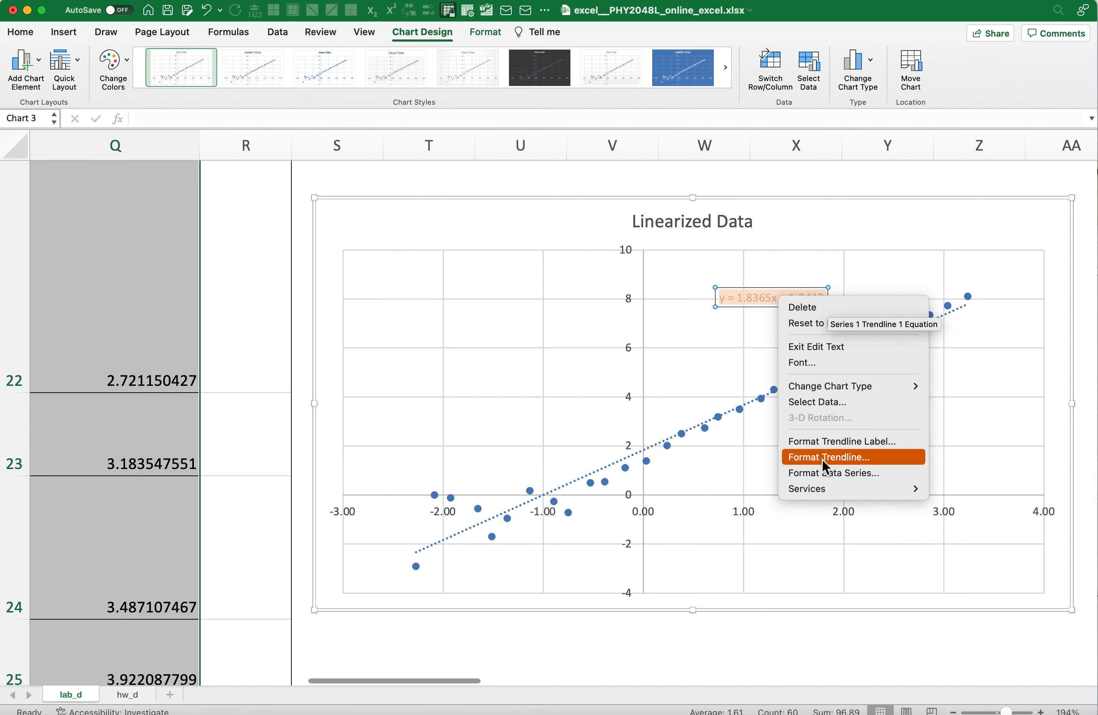
left_click(814, 365)
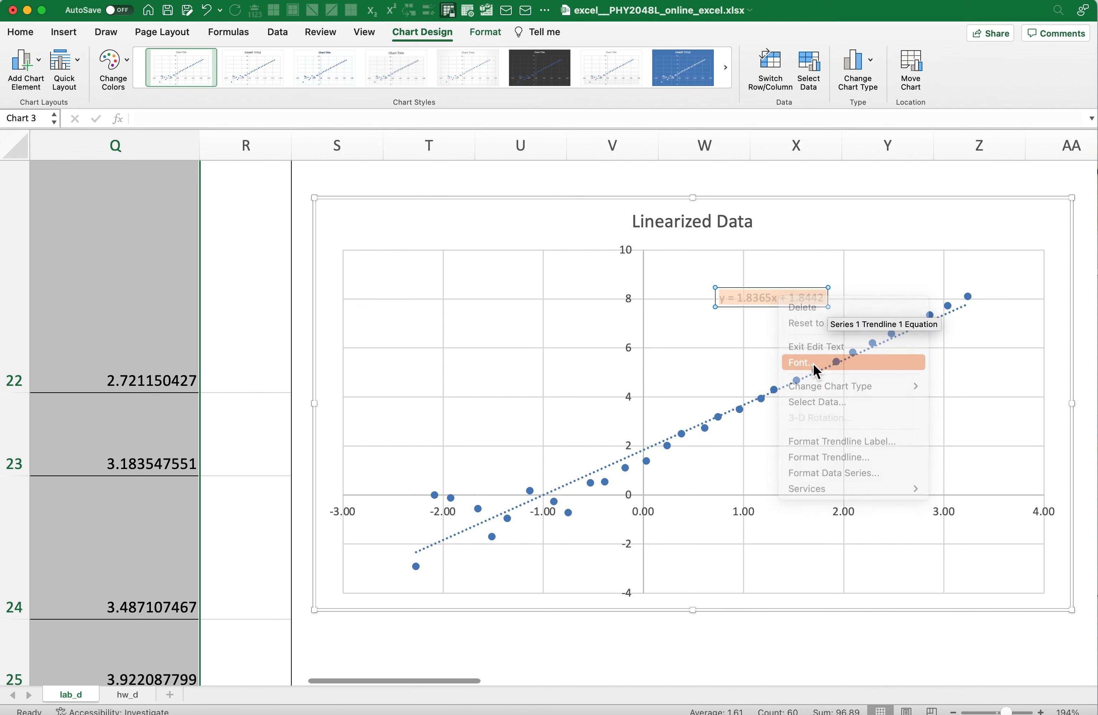
double_click(652, 178)
type("1")
key("Return")
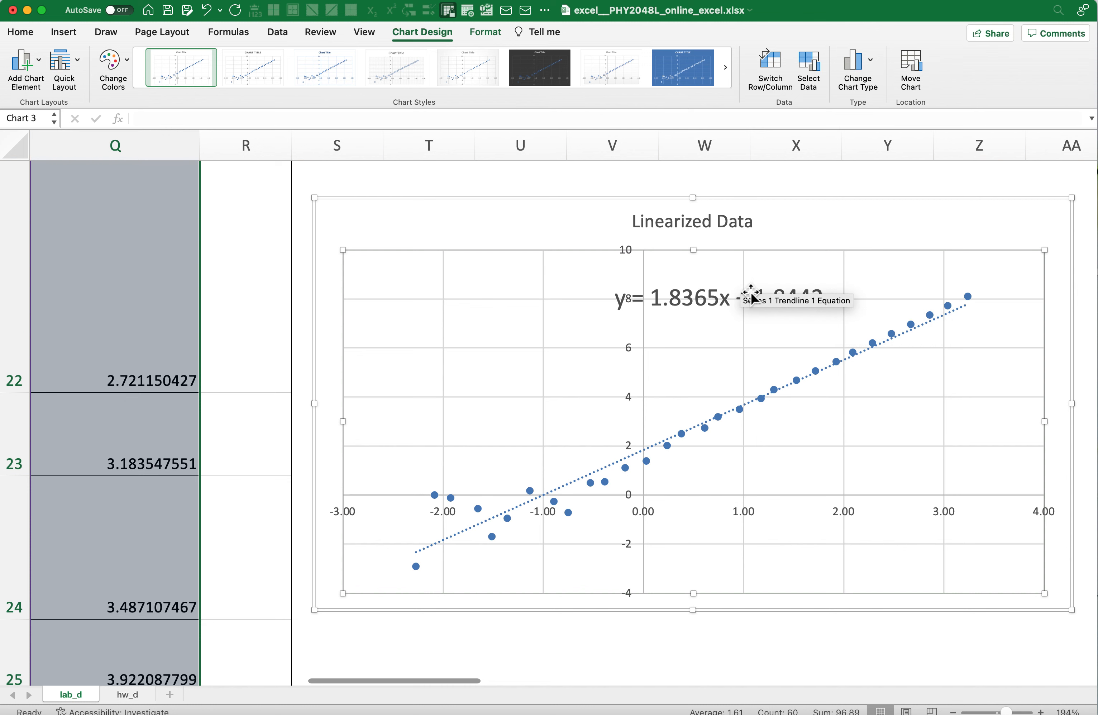
left_click(764, 291)
left_click_drag(774, 285, 822, 279)
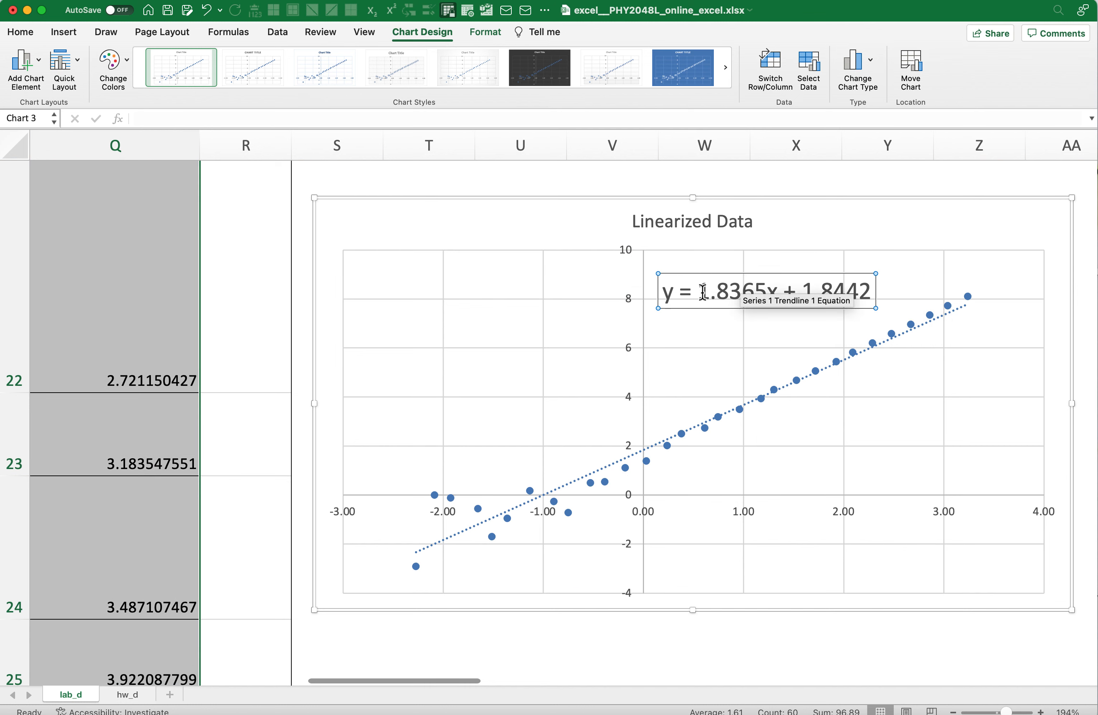
Step: Examine the exponential case in the Section E1 Graph Linearization Guide, comparing y = b·e^(m·x) with z = mt + B
scroll(253, 446, "left", 10)
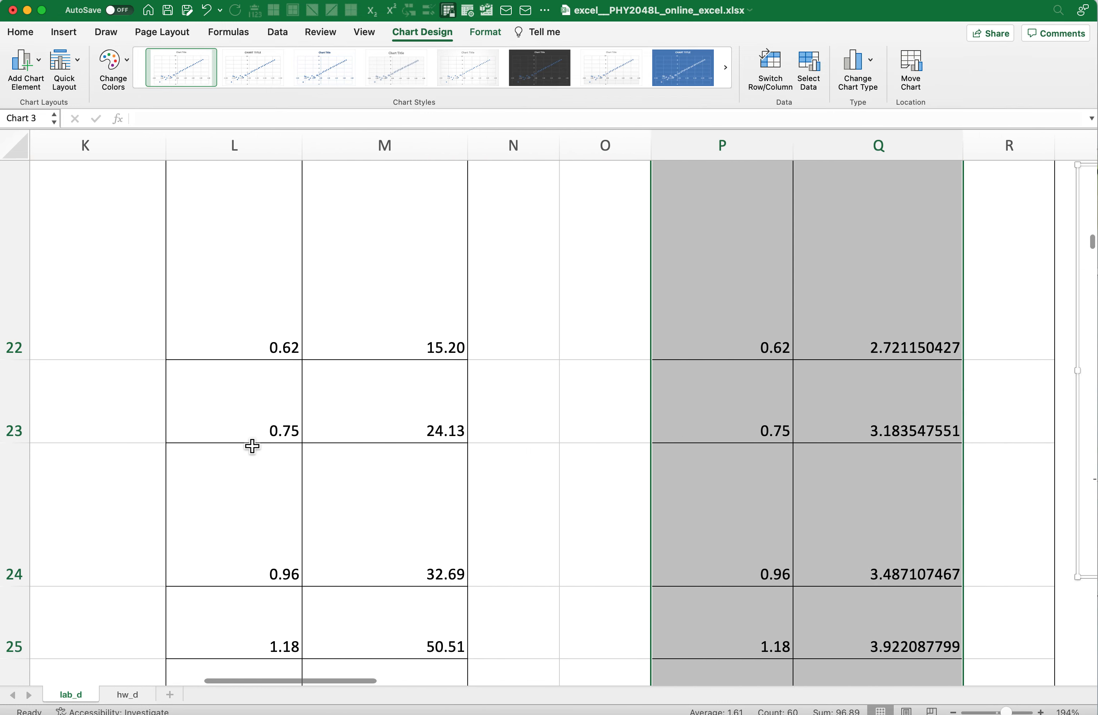
scroll(253, 446, "left", 10)
scroll(252, 446, "down", 3)
scroll(253, 446, "left", 2)
scroll(252, 446, "down", 15)
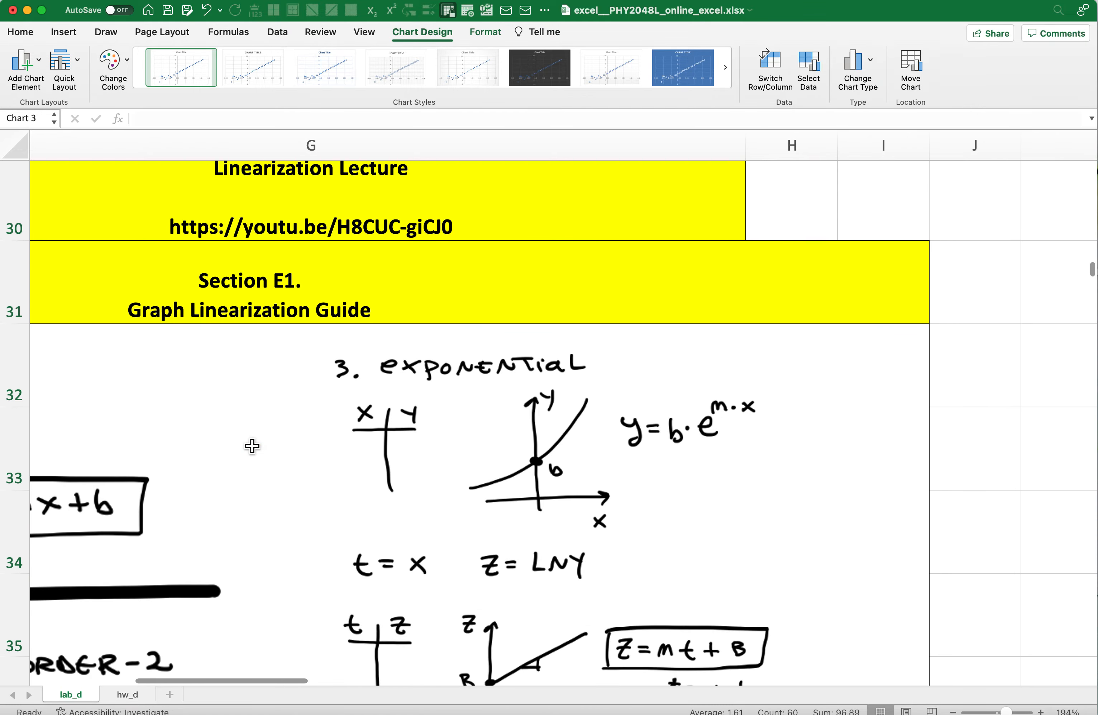
scroll(253, 446, "down", 3)
scroll(252, 446, "left", 1)
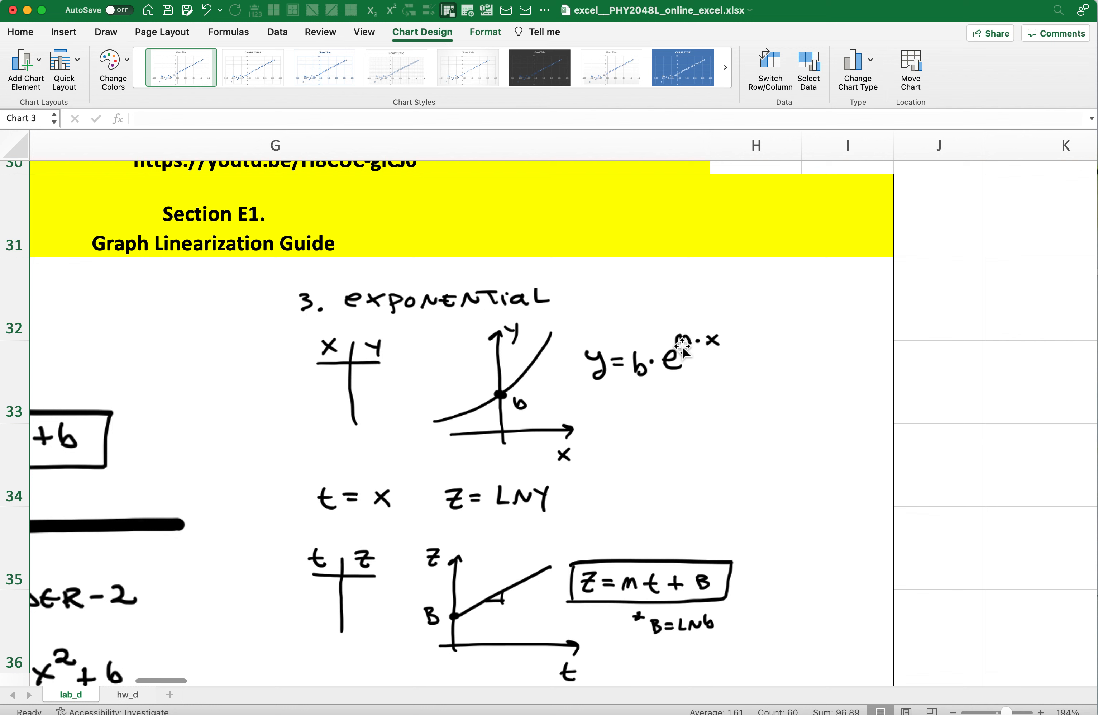
scroll(620, 557, "down", 2)
scroll(620, 557, "left", 1)
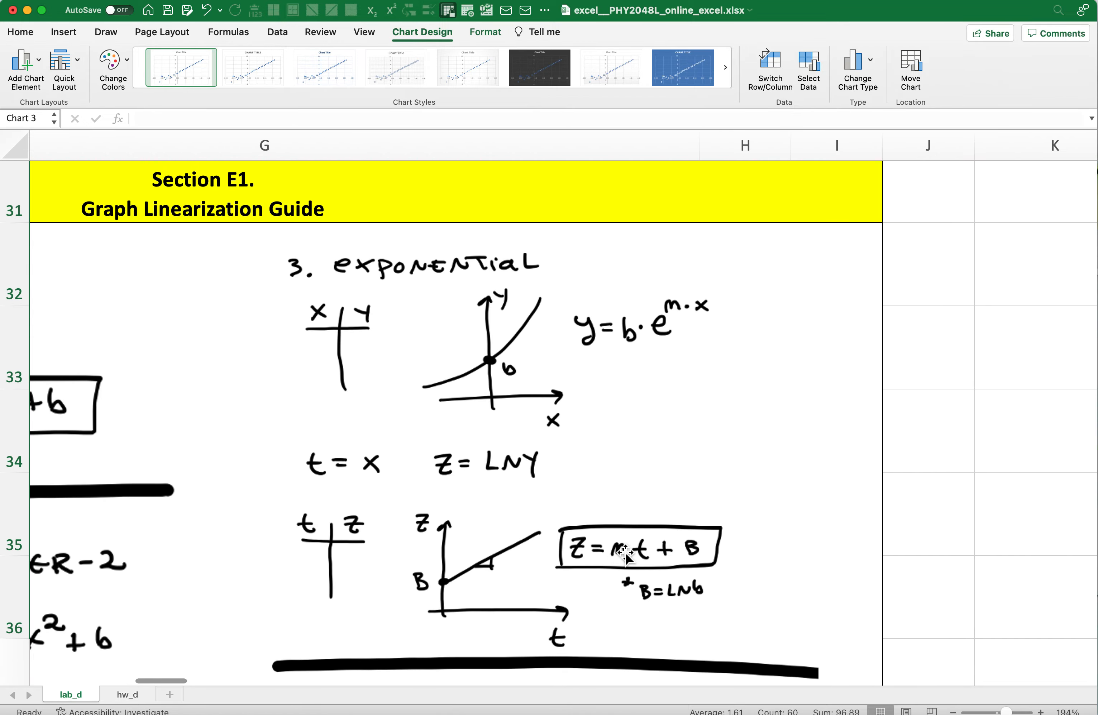
Step: Set the Trendline value in cell AD23 of Section G1 to Linear
scroll(626, 555, "right", 10)
scroll(626, 555, "up", 2)
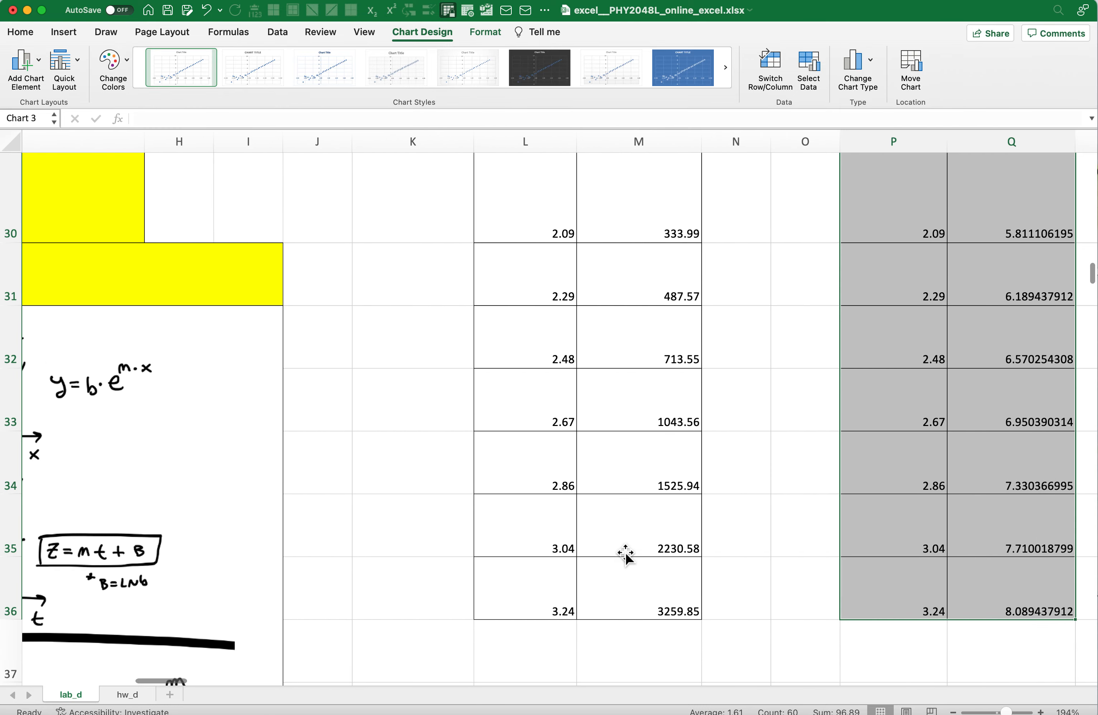
scroll(626, 555, "right", 10)
scroll(626, 555, "up", 5)
scroll(626, 554, "up", 5)
scroll(626, 555, "left", 1)
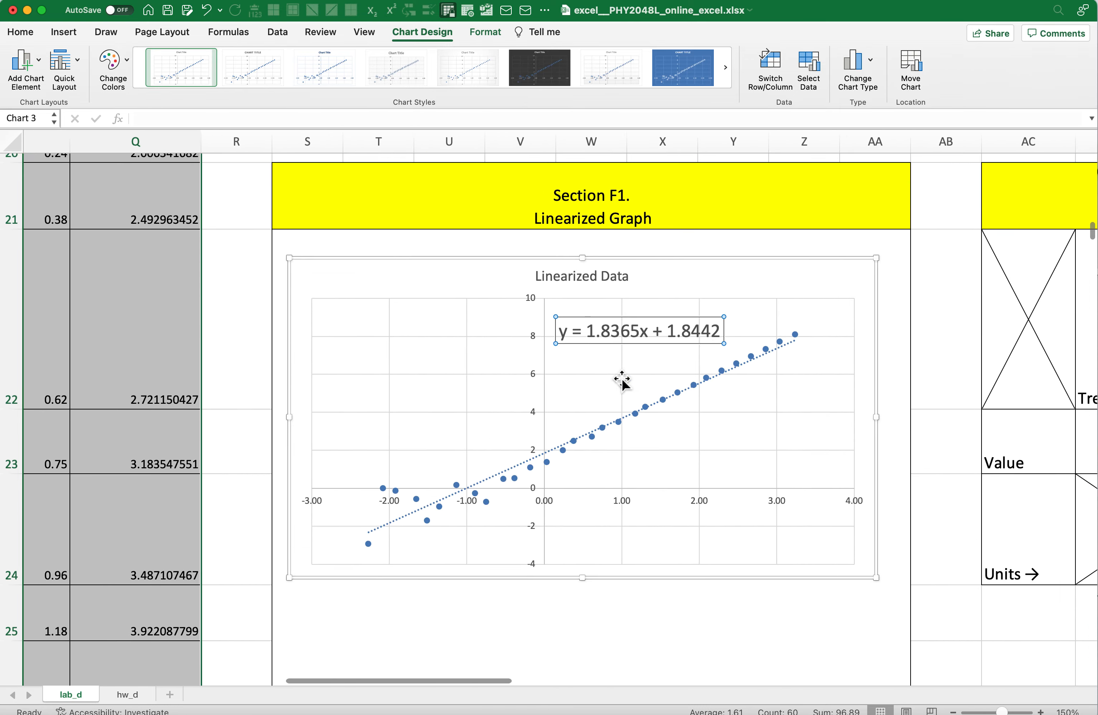
scroll(622, 381, "right", 3)
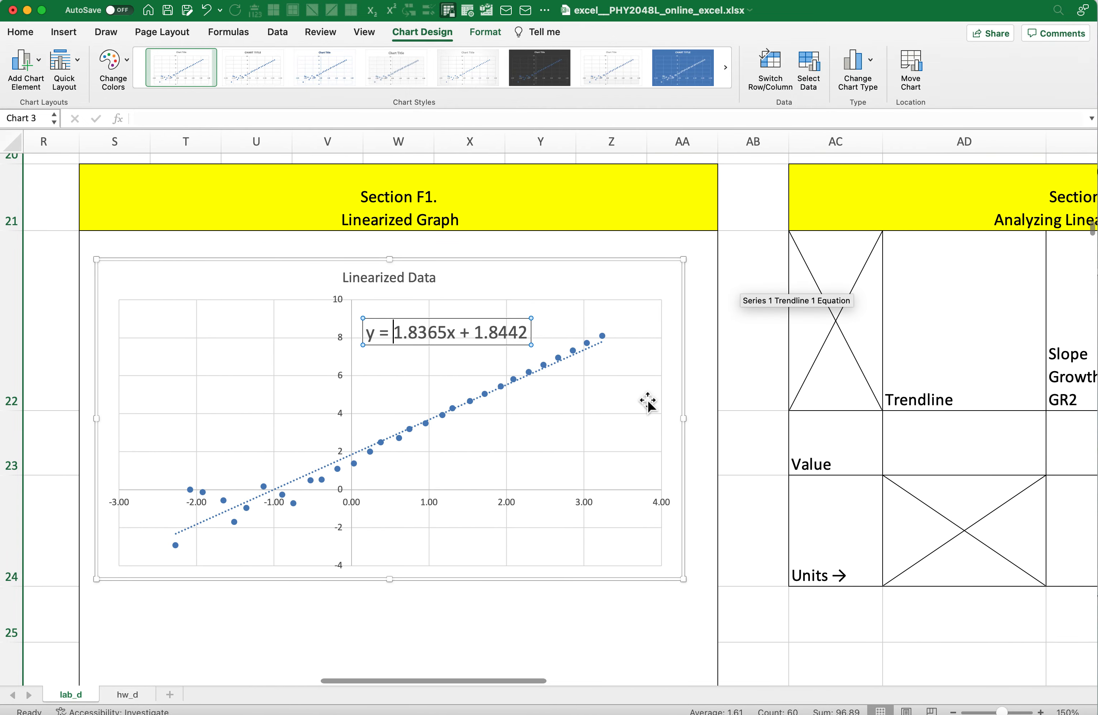
scroll(808, 402, "right", 3)
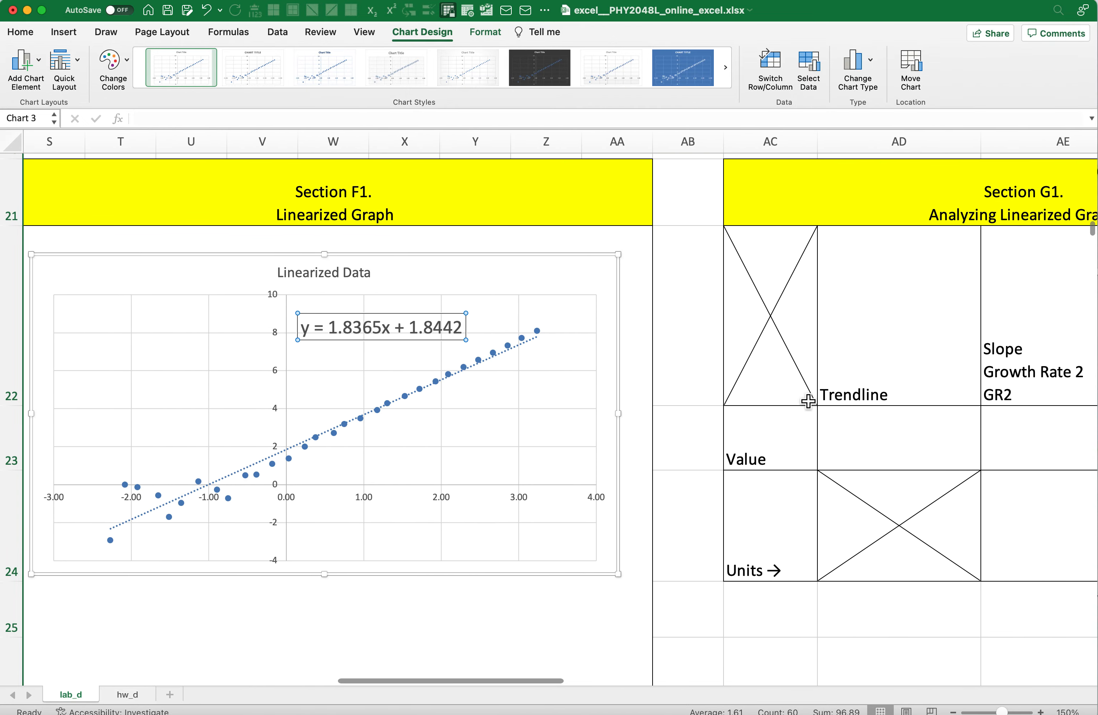
scroll(808, 402, "right", 1)
left_click(878, 457)
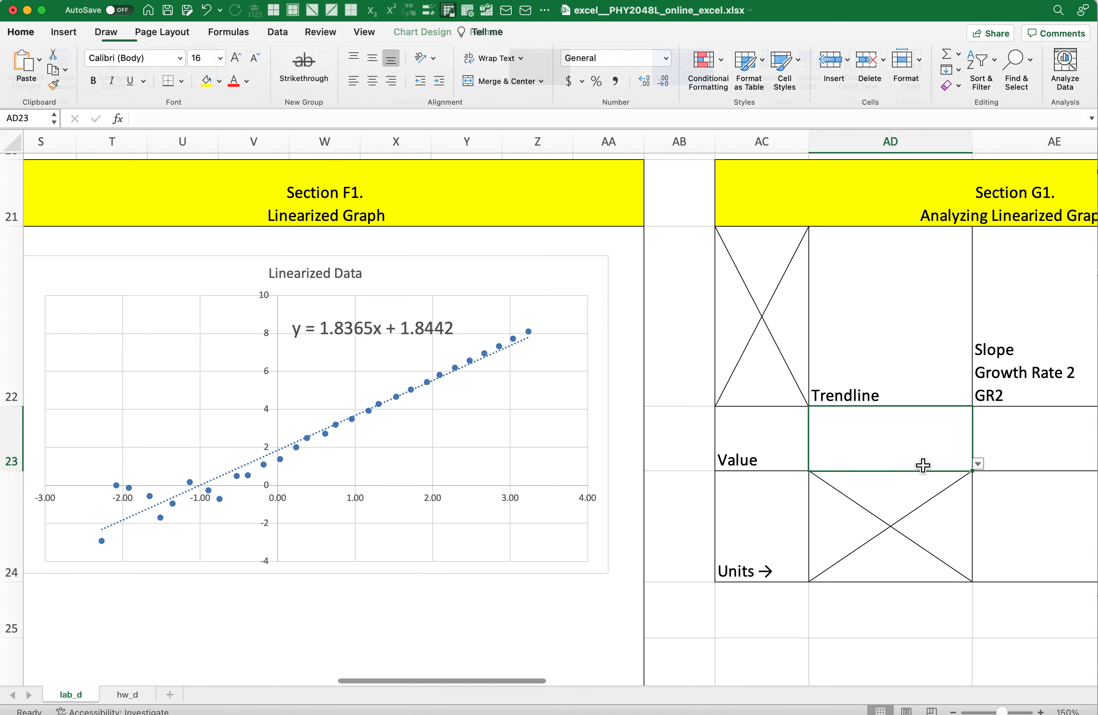
left_click(979, 465)
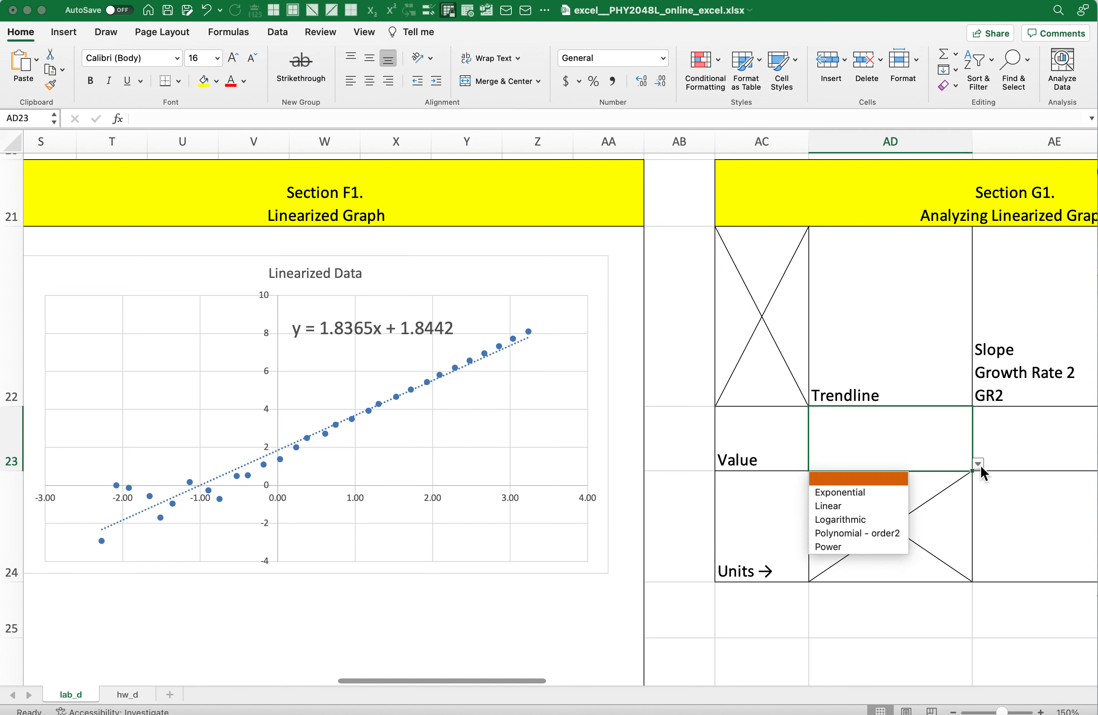
left_click(879, 506)
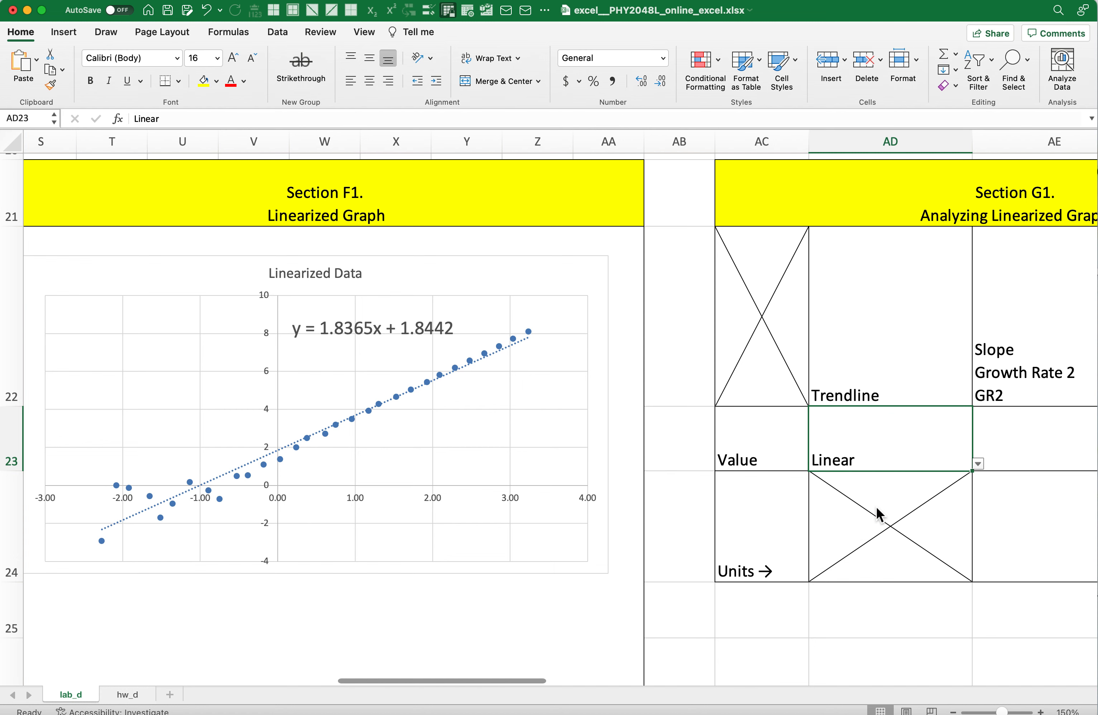
Step: Enter the trendline slope 1.8365 as Growth Rate 2 (GR2) in cell AE23
scroll(877, 507, "right", 3)
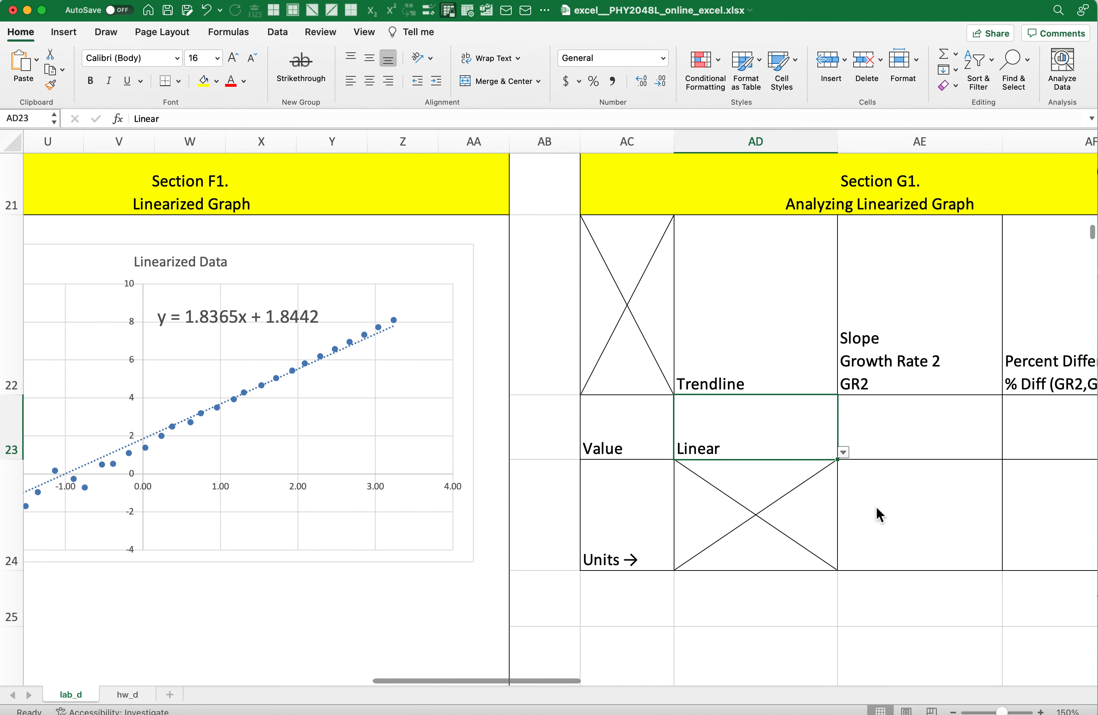
left_click(886, 444)
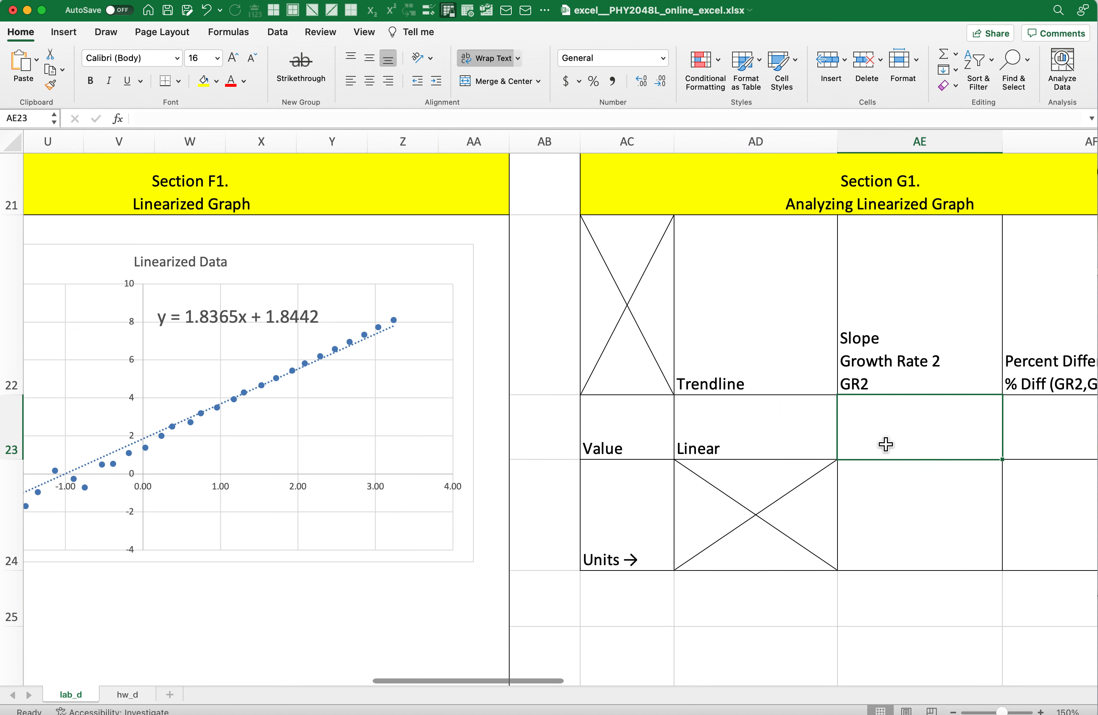
type("1.83")
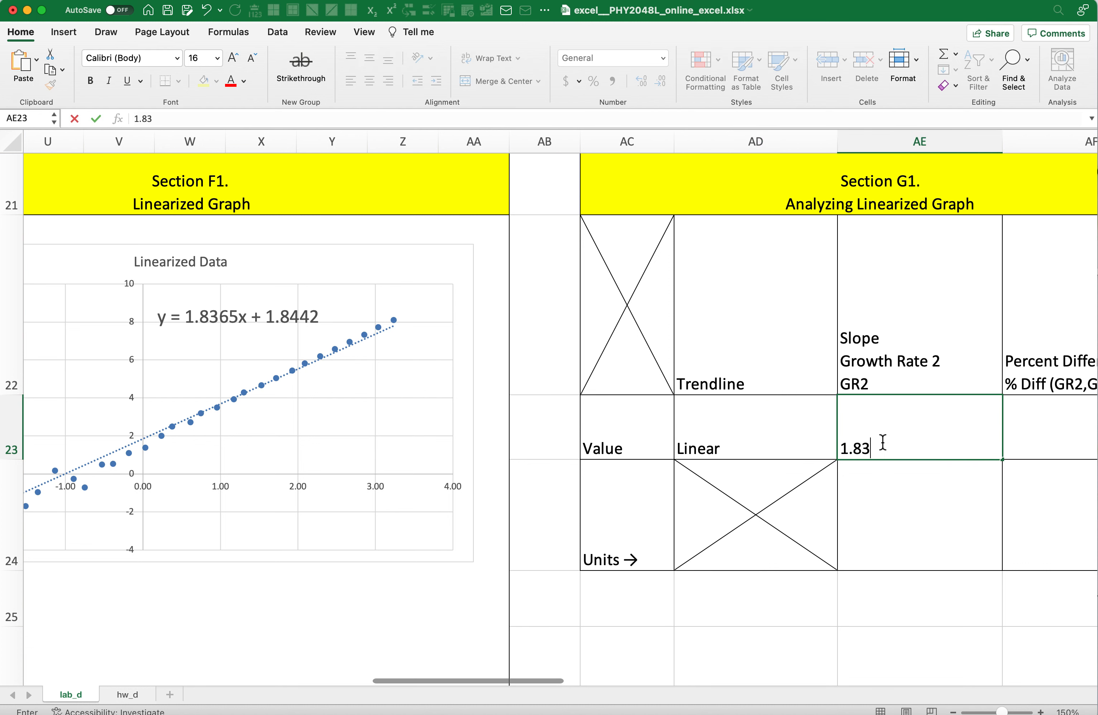
key("Return")
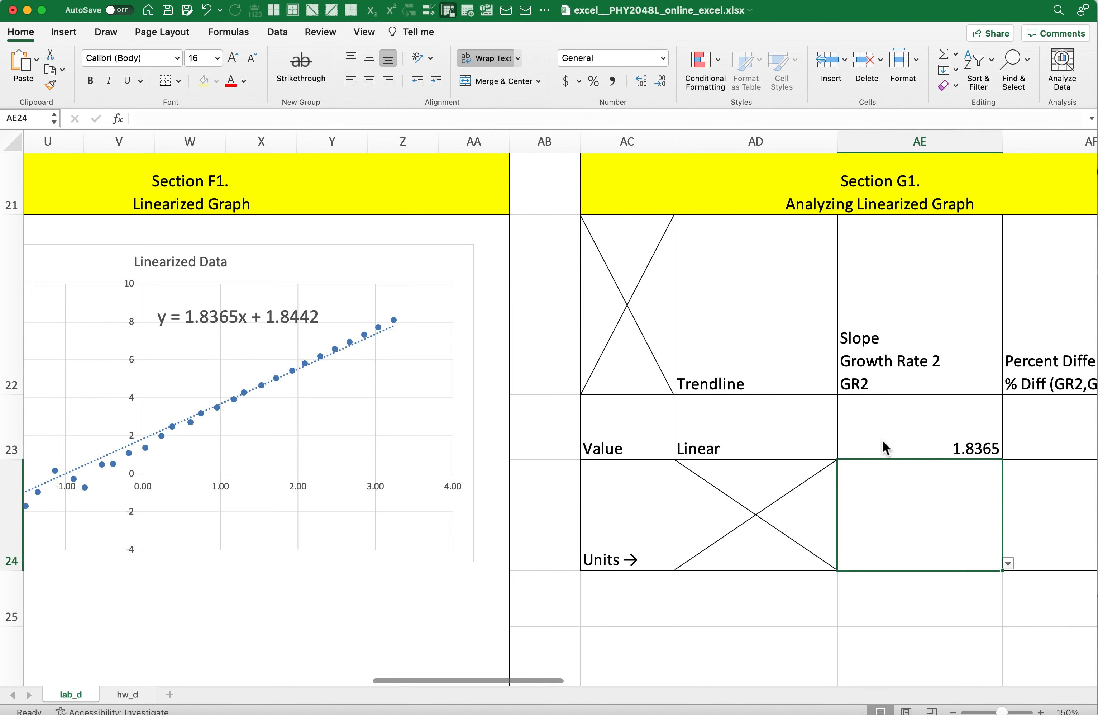
Step: Set the units of the Growth Rate 2 slope in cell AE24 to unitless
left_click(1009, 563)
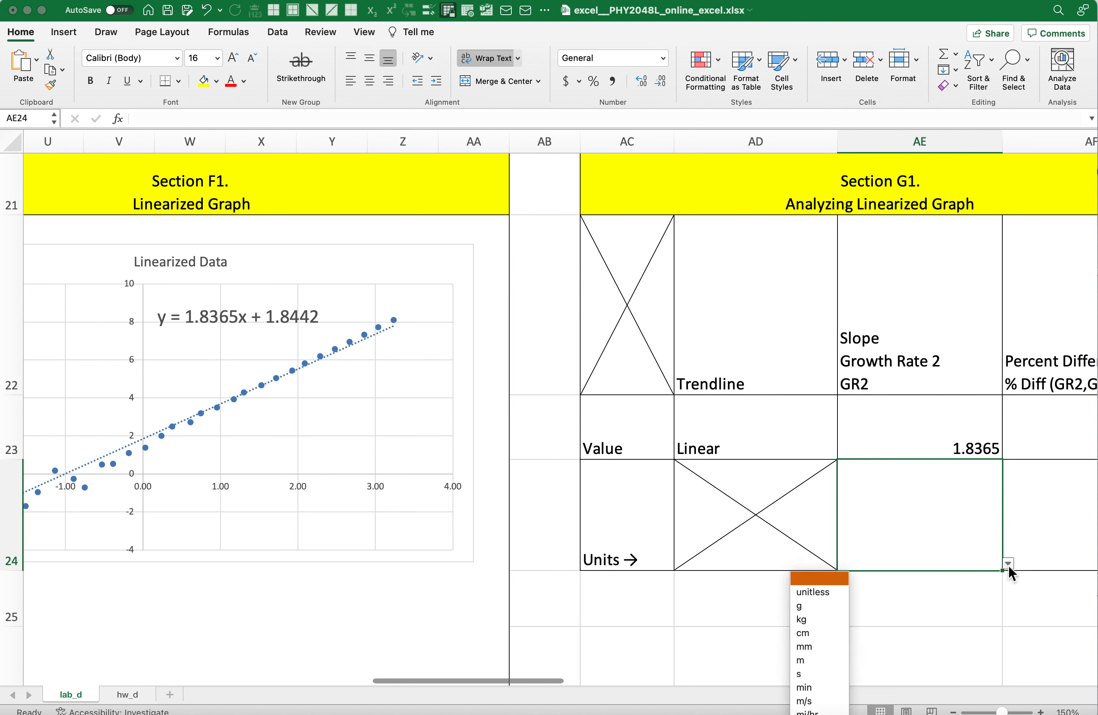
left_click(842, 594)
left_click(860, 604)
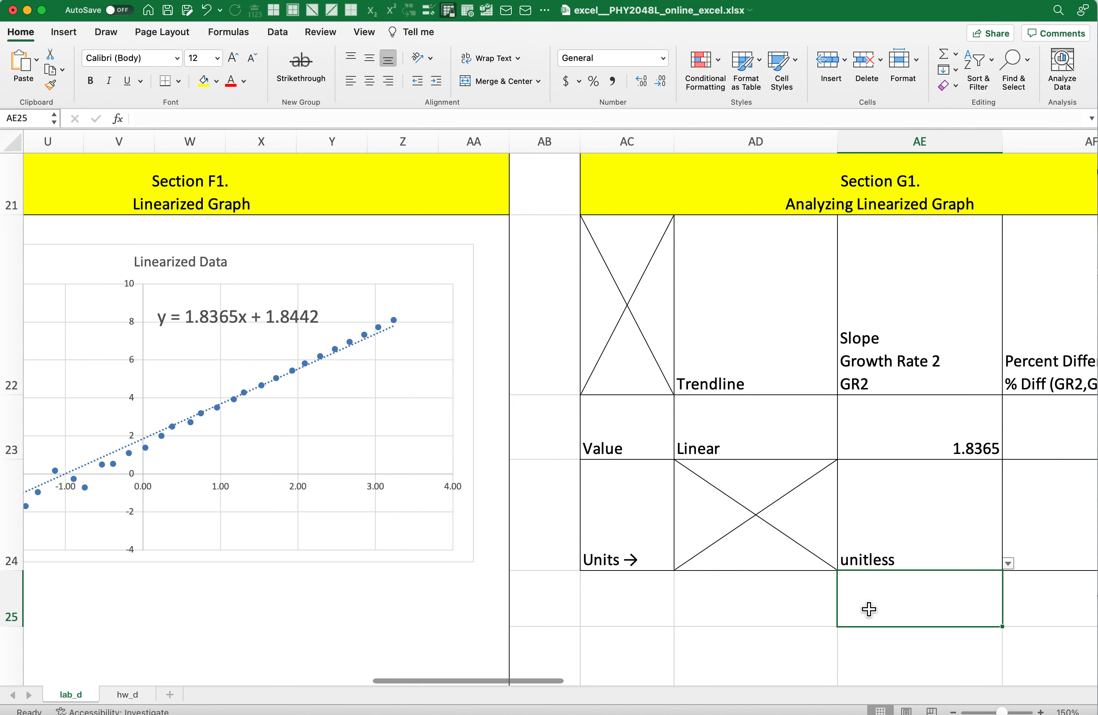
Step: Examine the Percent Difference (GR2, GR1) field in Section G1 and the %Diff(X2,X1) formula in Section H1
scroll(795, 610, "right", 5)
left_click(815, 621)
left_click(794, 440)
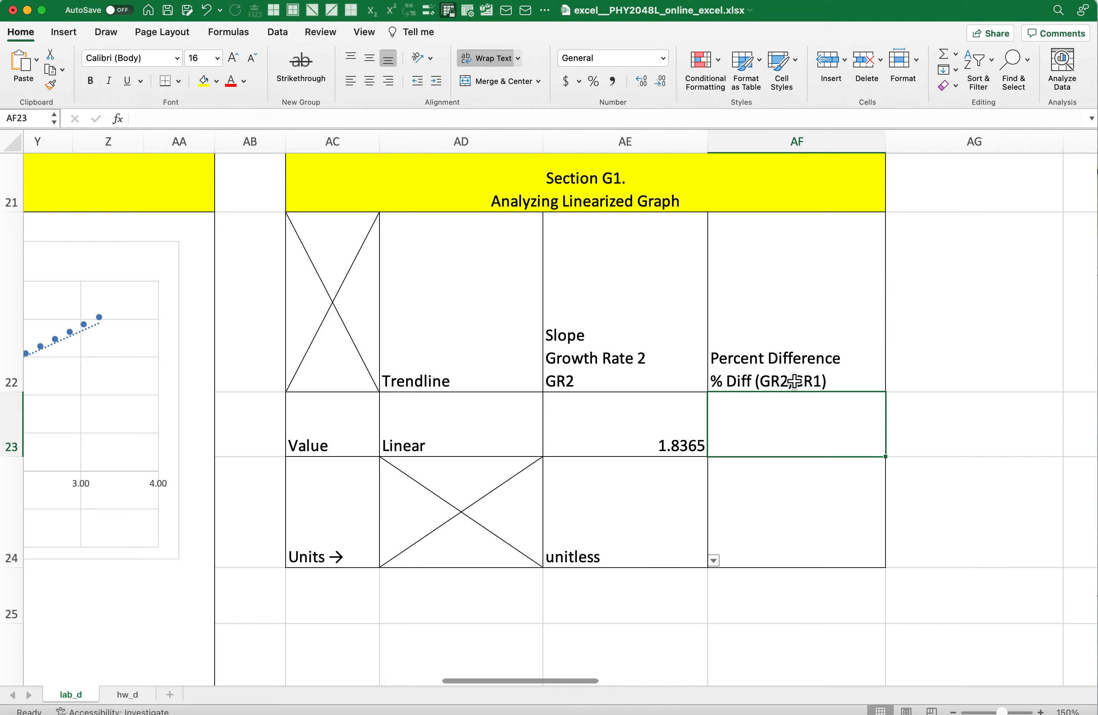
scroll(795, 381, "down", 5)
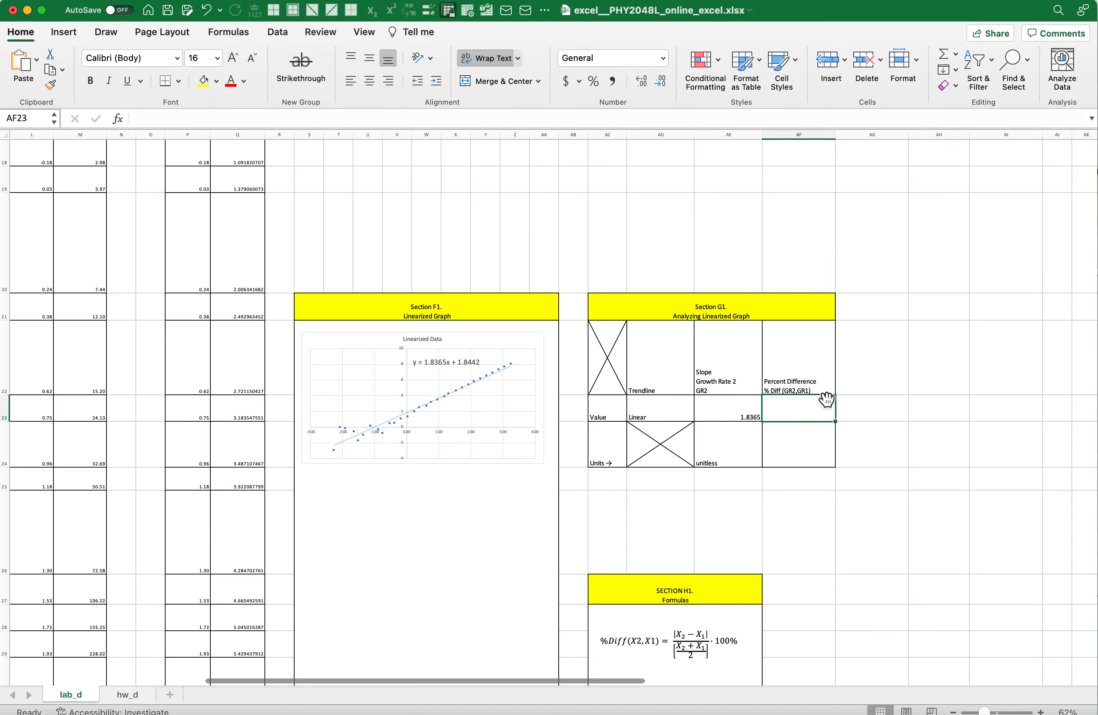
scroll(801, 388, "up", 10)
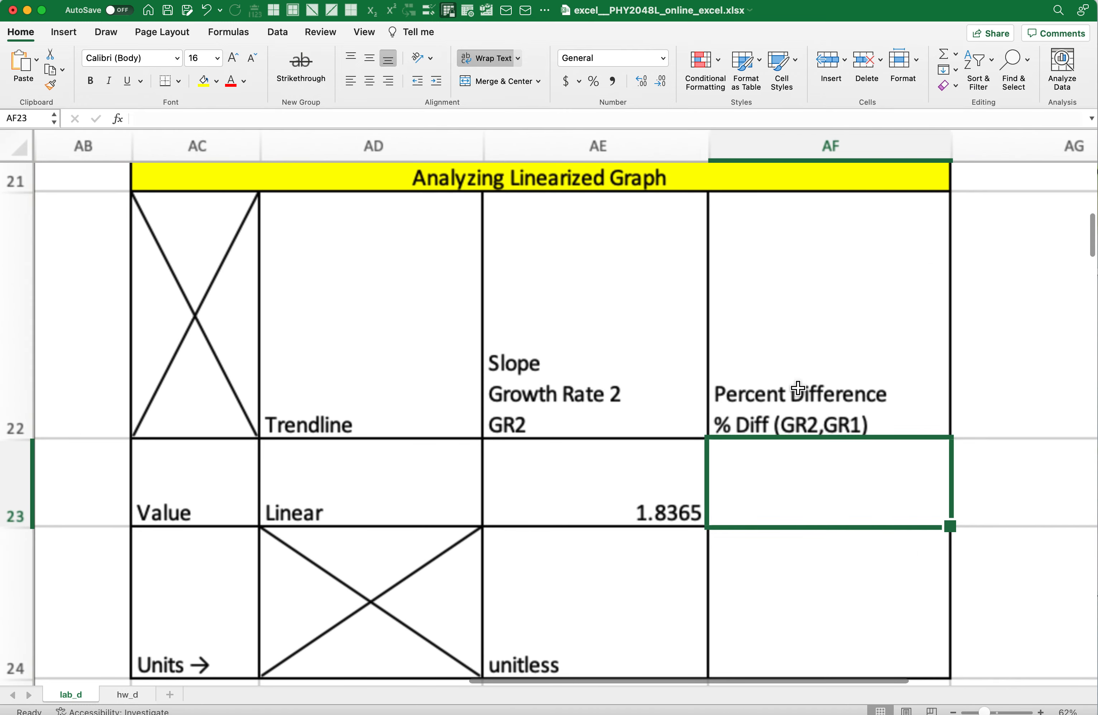
scroll(796, 385, "up", 10)
scroll(795, 384, "down", 10)
scroll(795, 384, "down", 2)
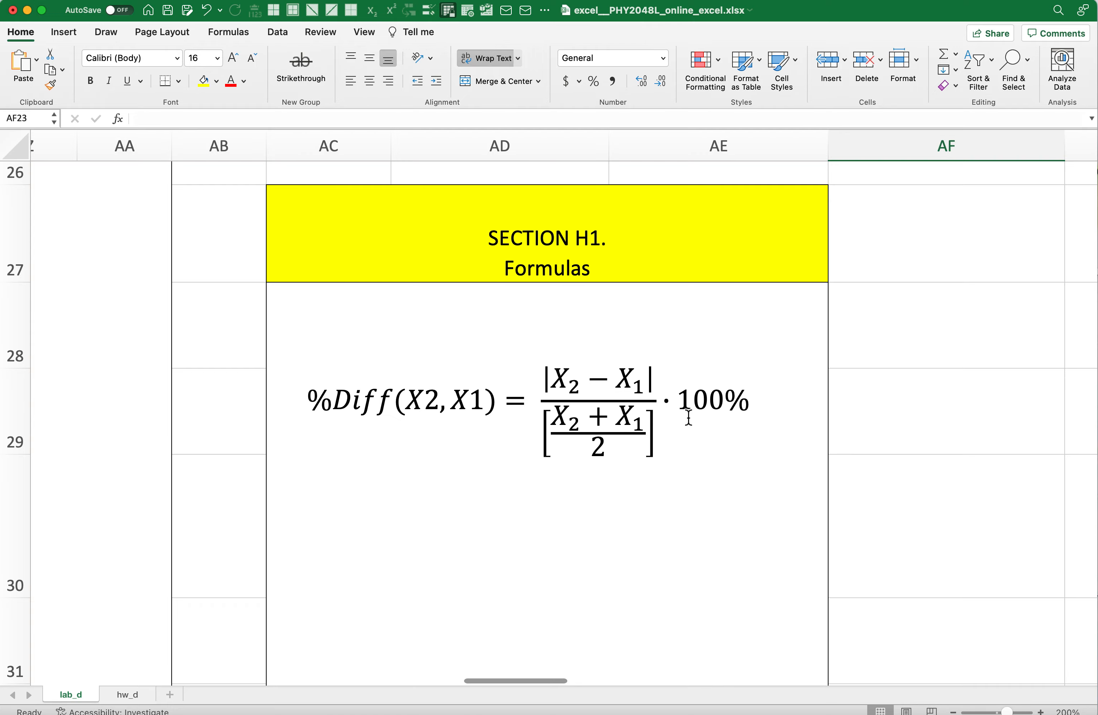
scroll(689, 418, "down", 10)
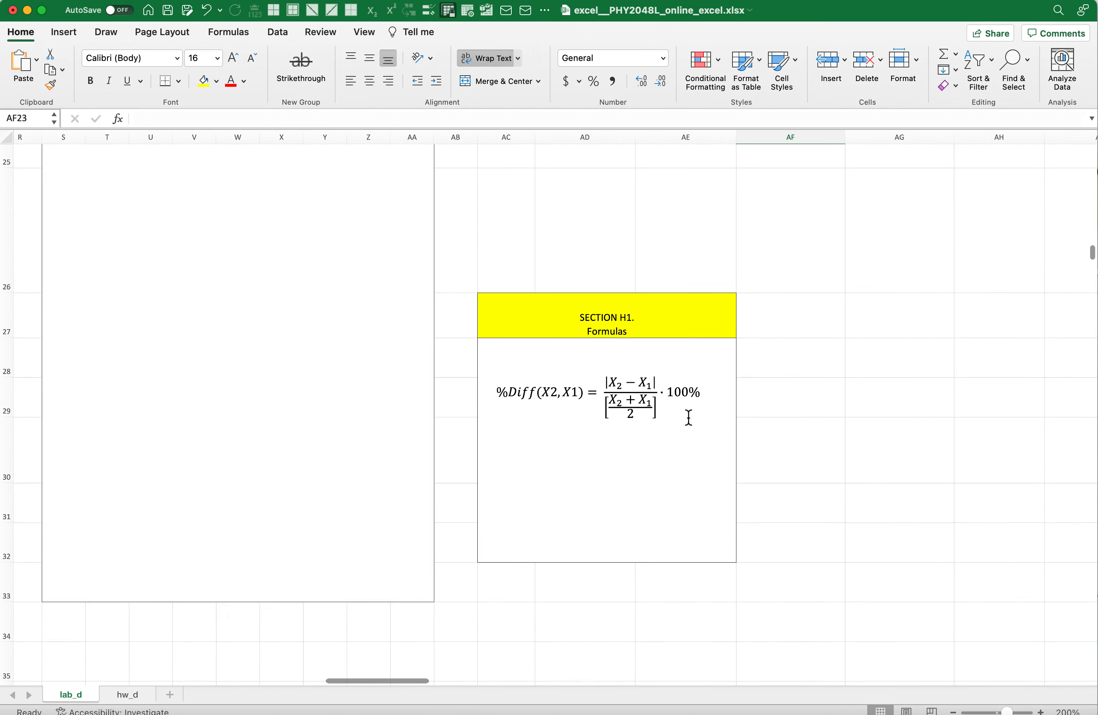
scroll(689, 418, "down", 10)
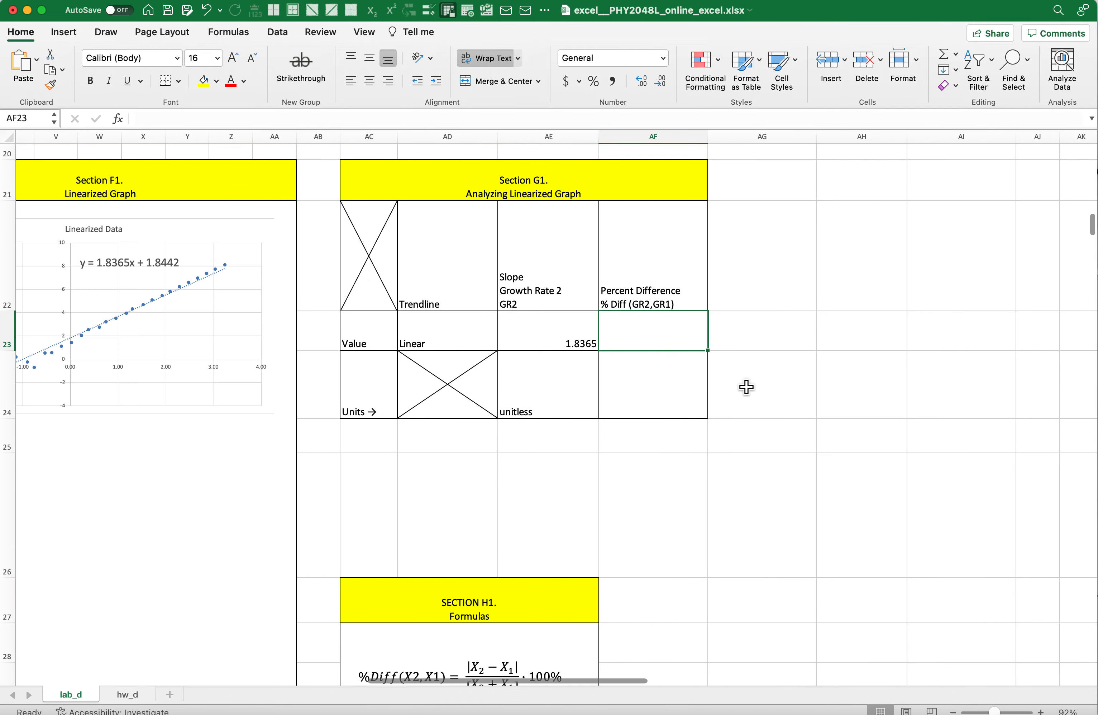
Step: Widen column AF to make room for the percent difference formula and narrow column AE
left_click(725, 172)
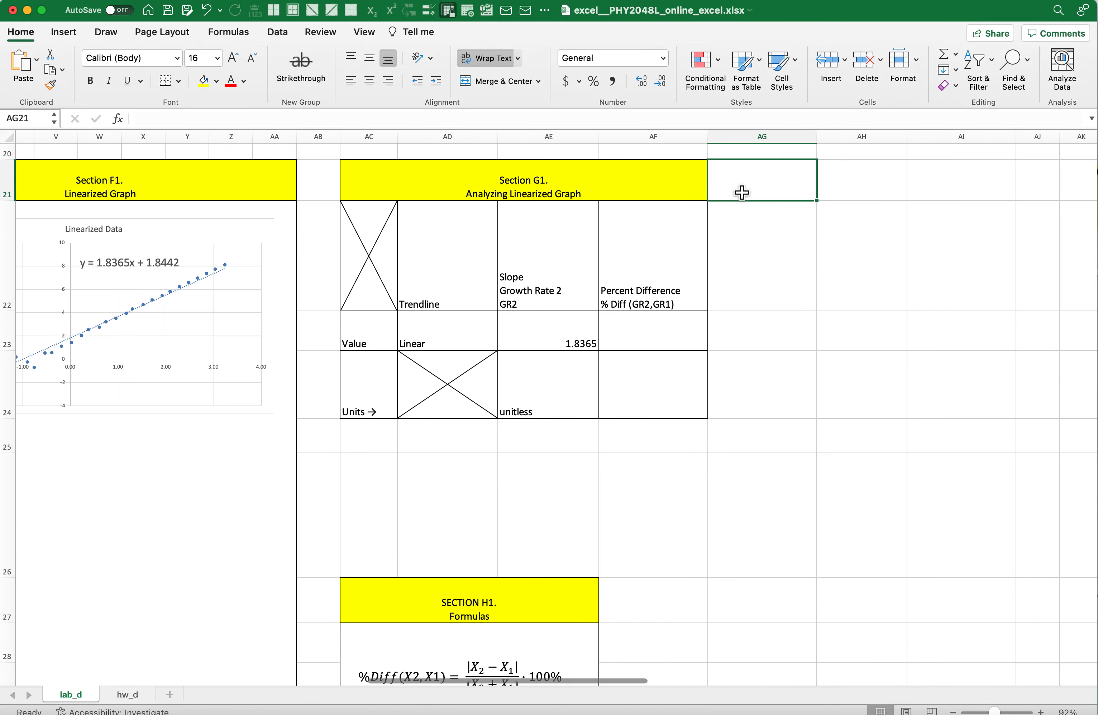
left_click_drag(711, 142, 983, 165)
left_click_drag(600, 142, 559, 143)
left_click_drag(938, 142, 967, 160)
Step: Select the percent difference value cell AF23 and review the %Diff formula in Section H1 again
scroll(743, 326, "up", 5)
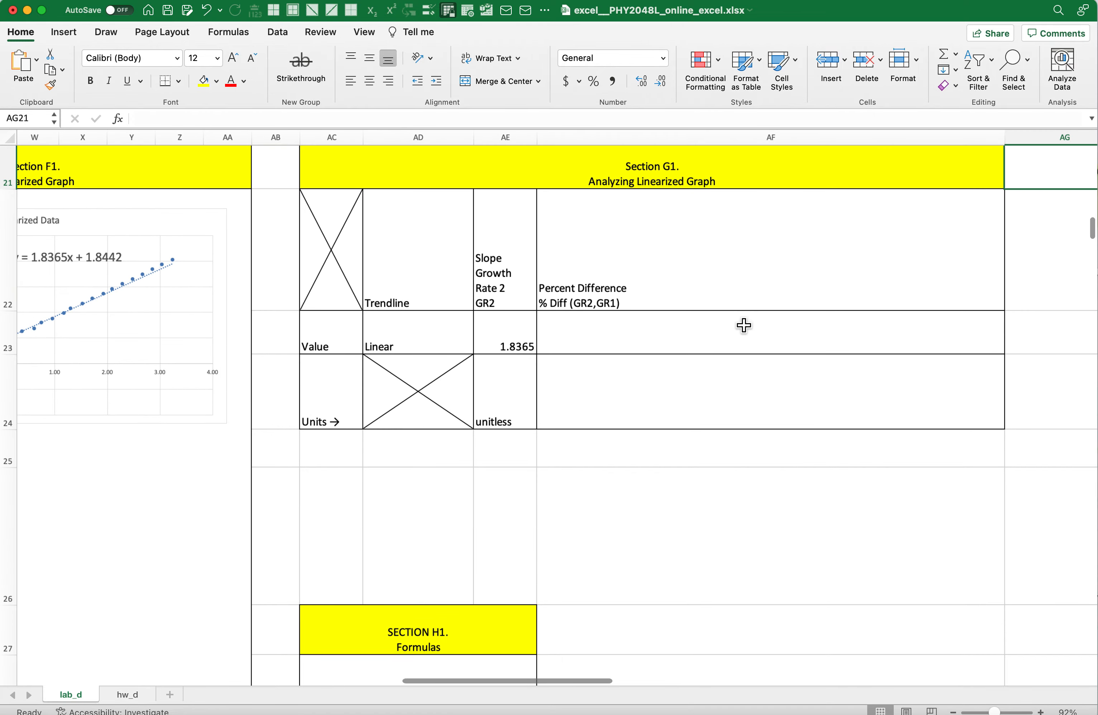
scroll(744, 326, "up", 3)
scroll(744, 326, "left", 3)
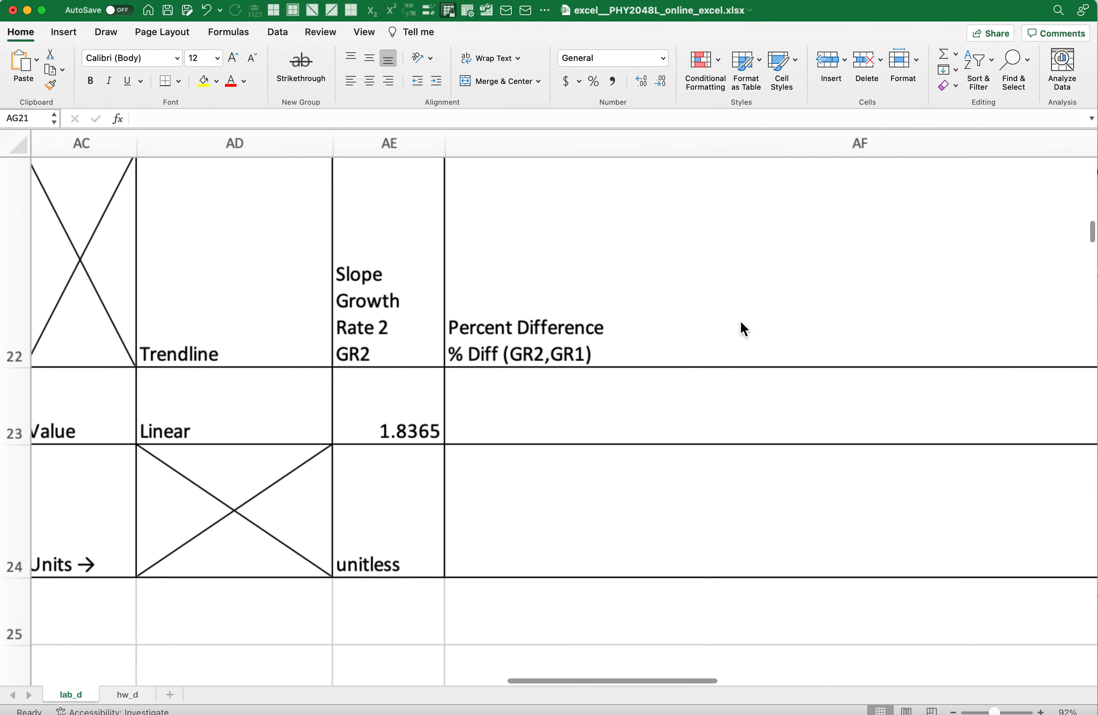
scroll(741, 322, "down", 1)
scroll(741, 322, "right", 1)
left_click(511, 418)
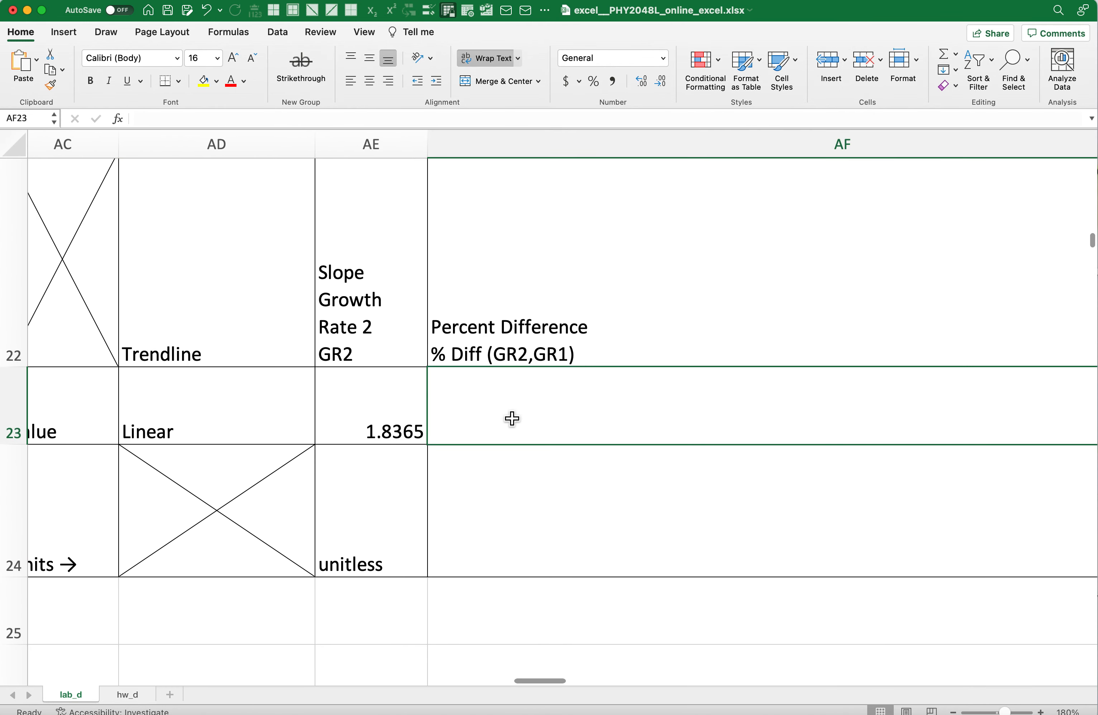
scroll(512, 419, "down", 10)
scroll(512, 419, "left", 3)
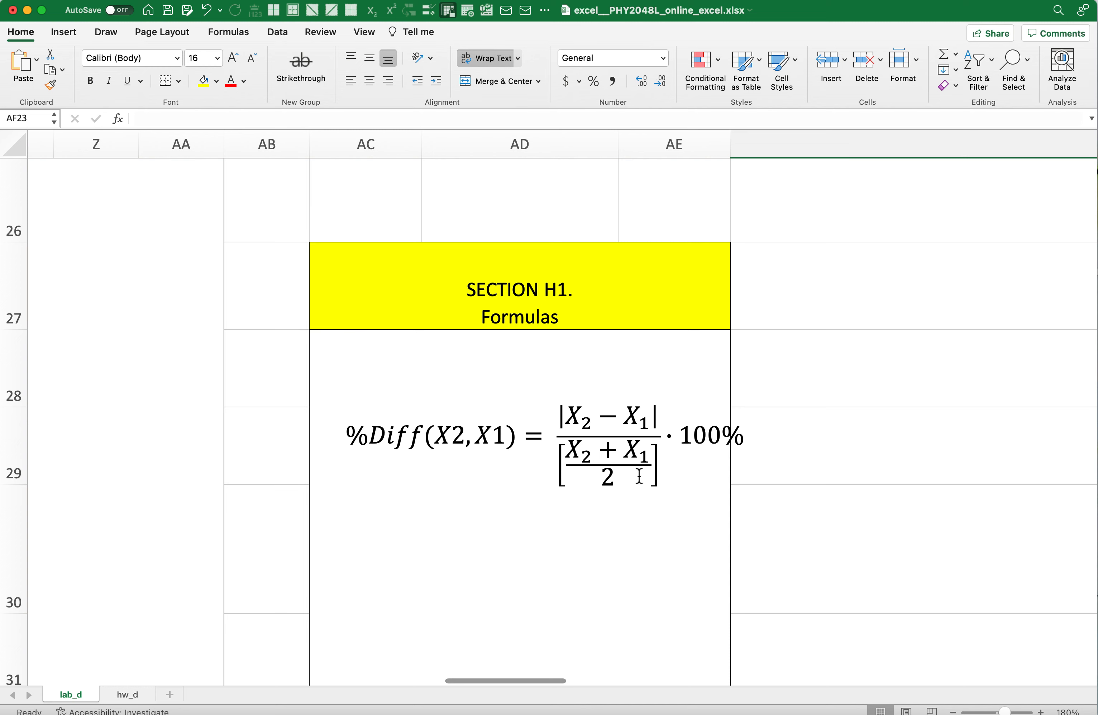
scroll(719, 441, "right", 5)
scroll(719, 441, "up", 5)
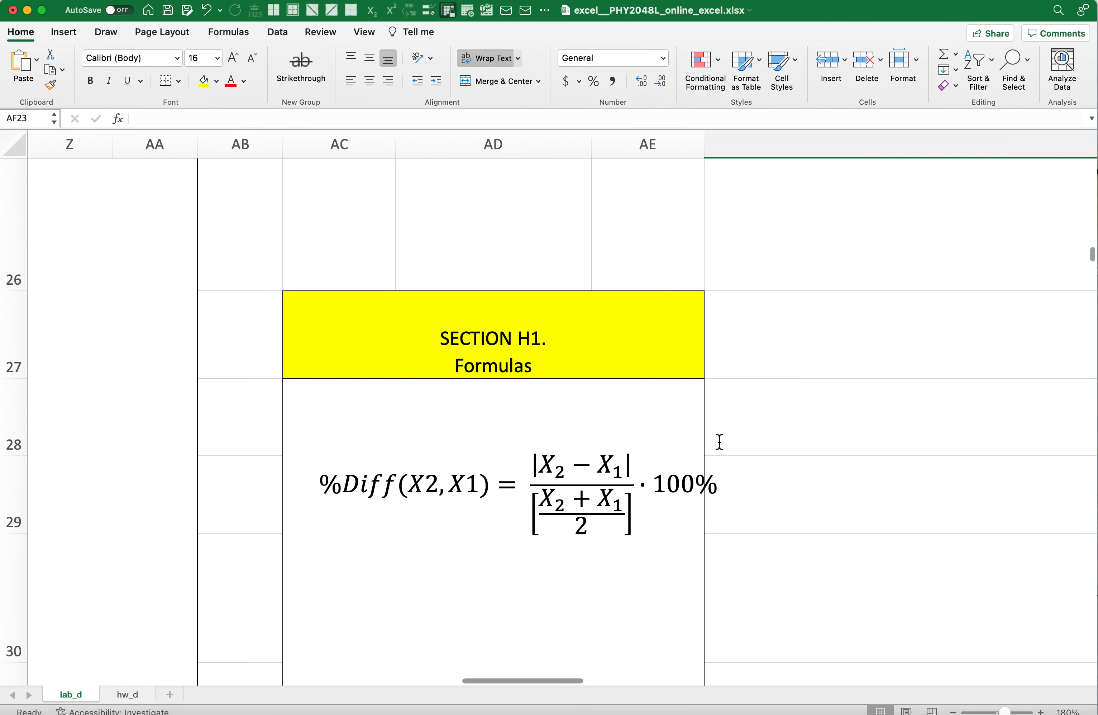
scroll(719, 441, "up", 3)
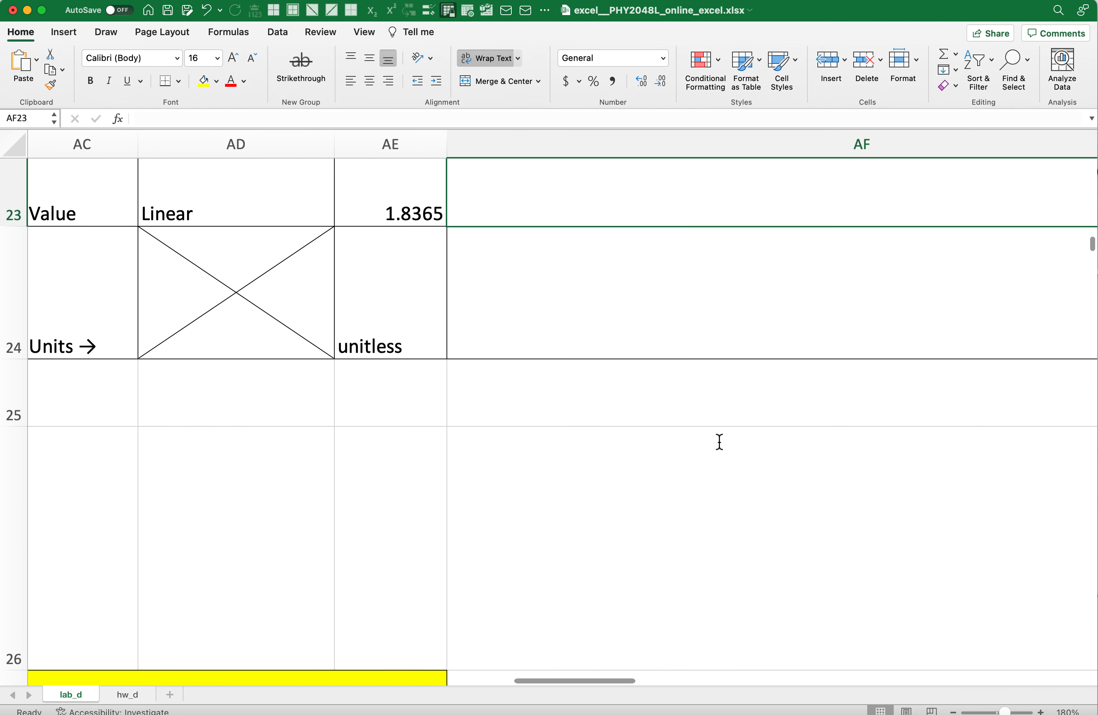
scroll(719, 441, "right", 1)
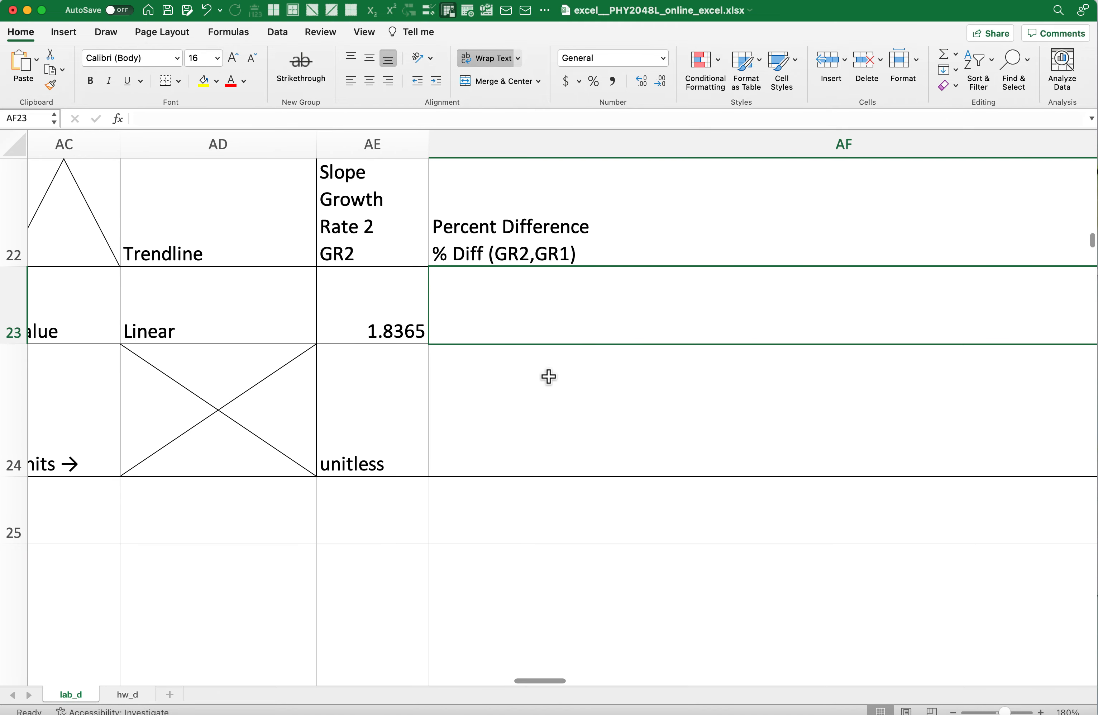
scroll(549, 377, "right", 3)
scroll(549, 376, "up", 1)
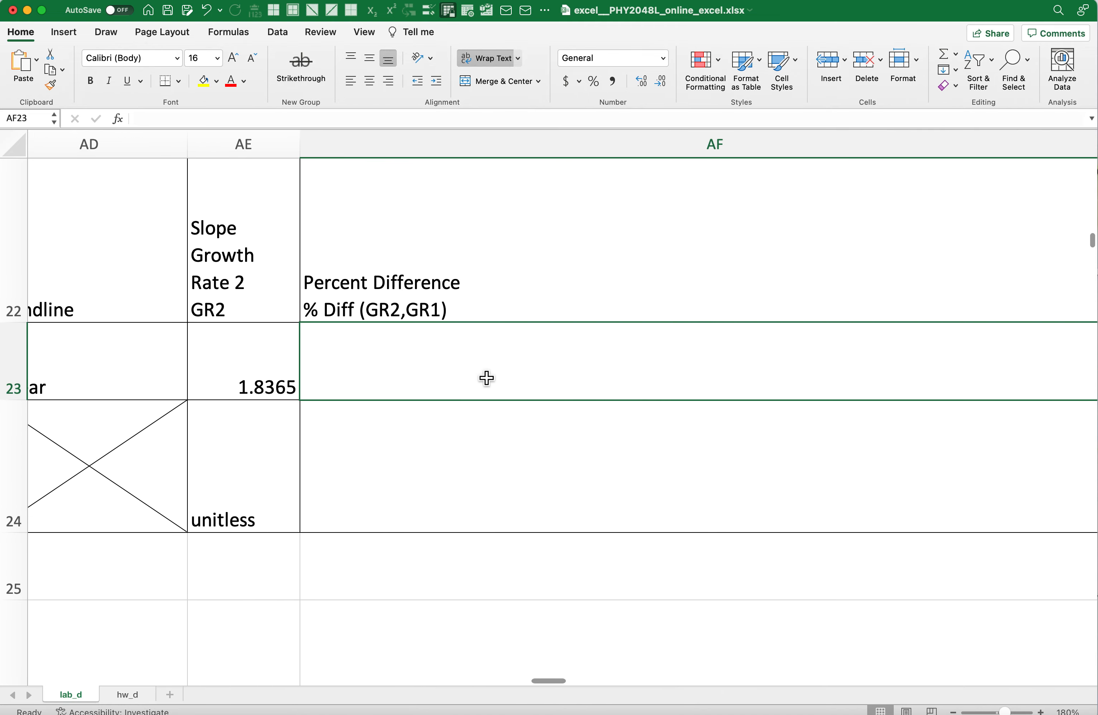
Step: Enter the percent difference formula skeleton =ABS()/AVERAGE()*100 in cell AF23
type("=")
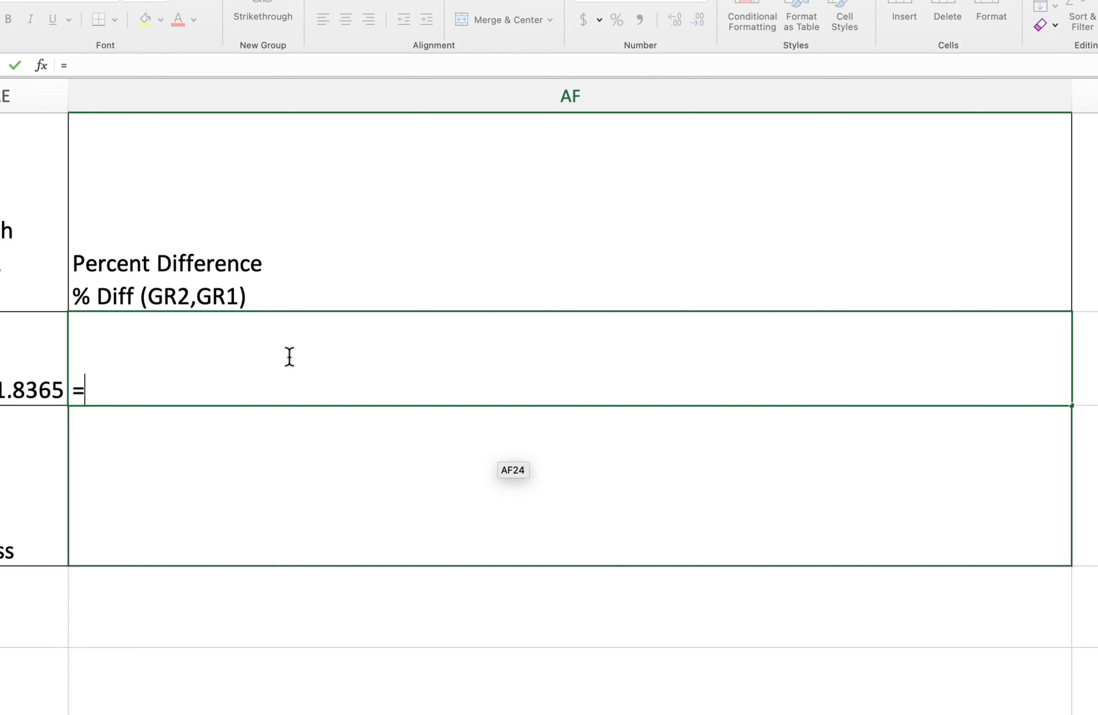
type("ab")
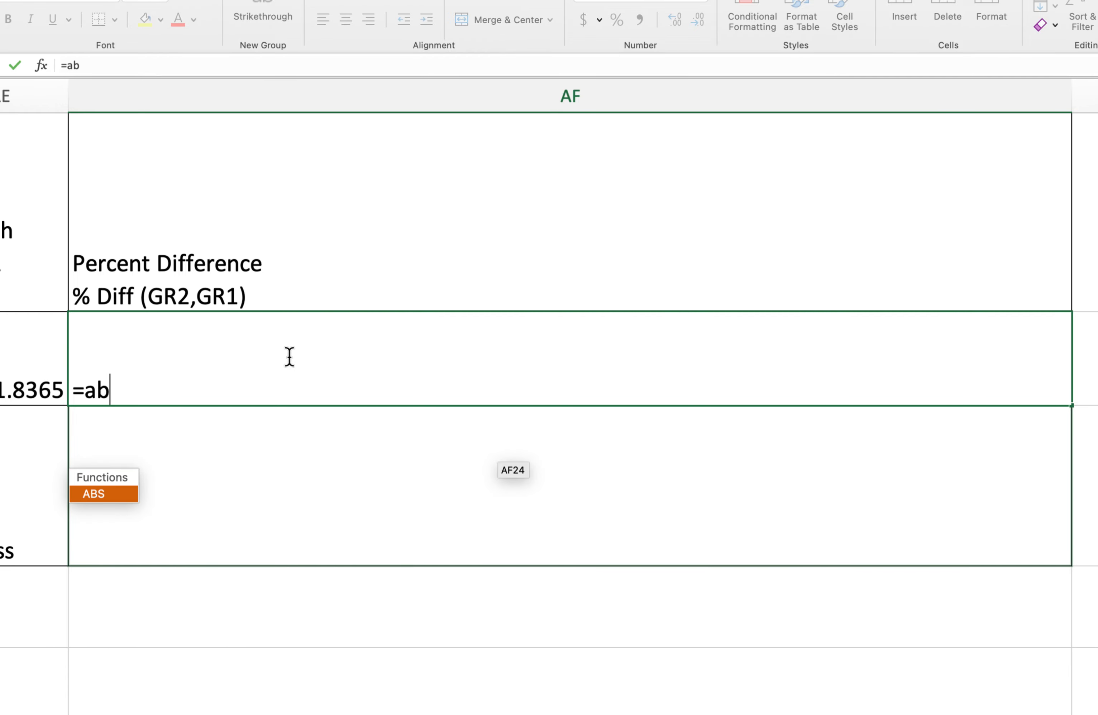
double_click(104, 495)
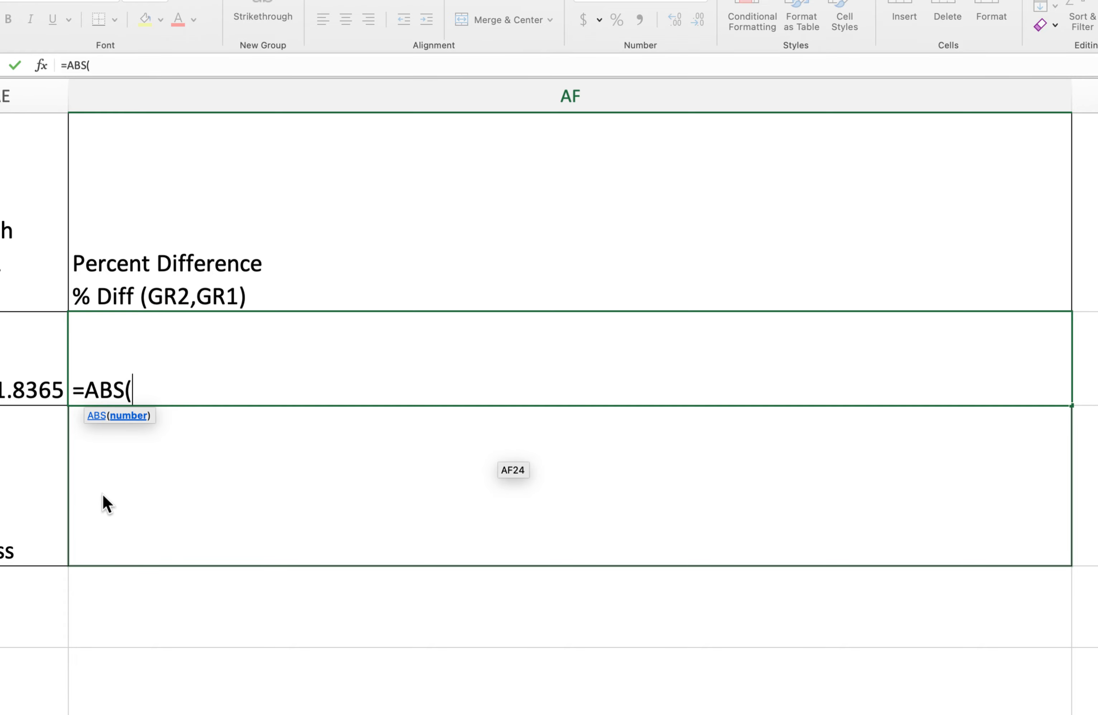
type(")/")
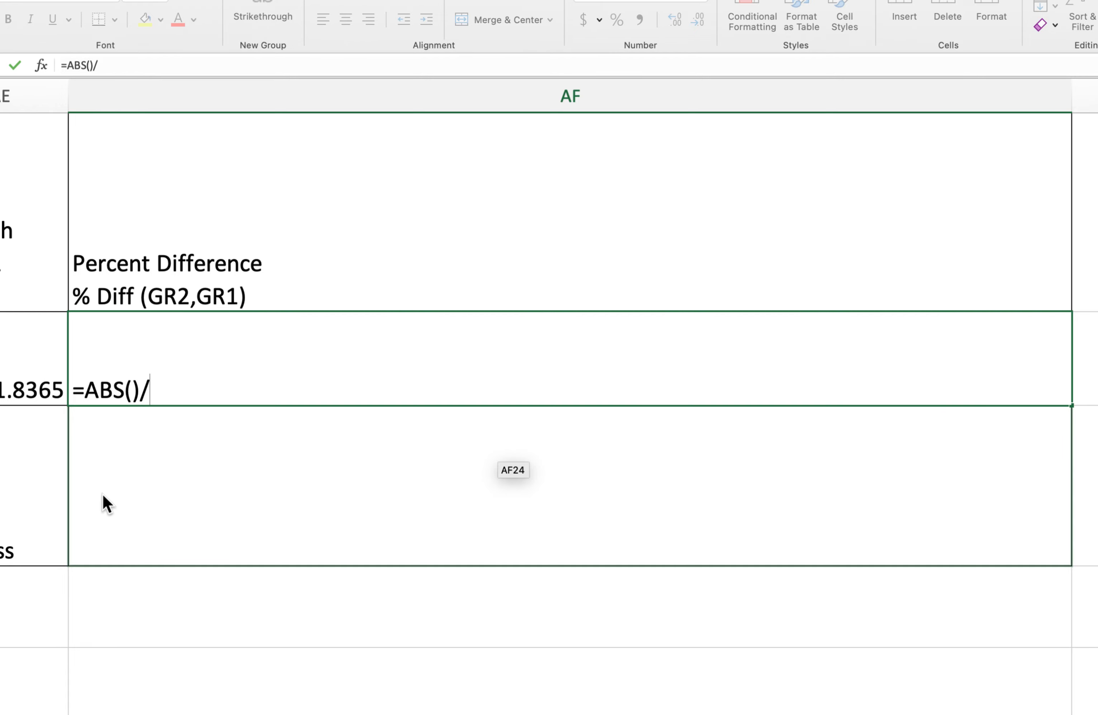
type("av")
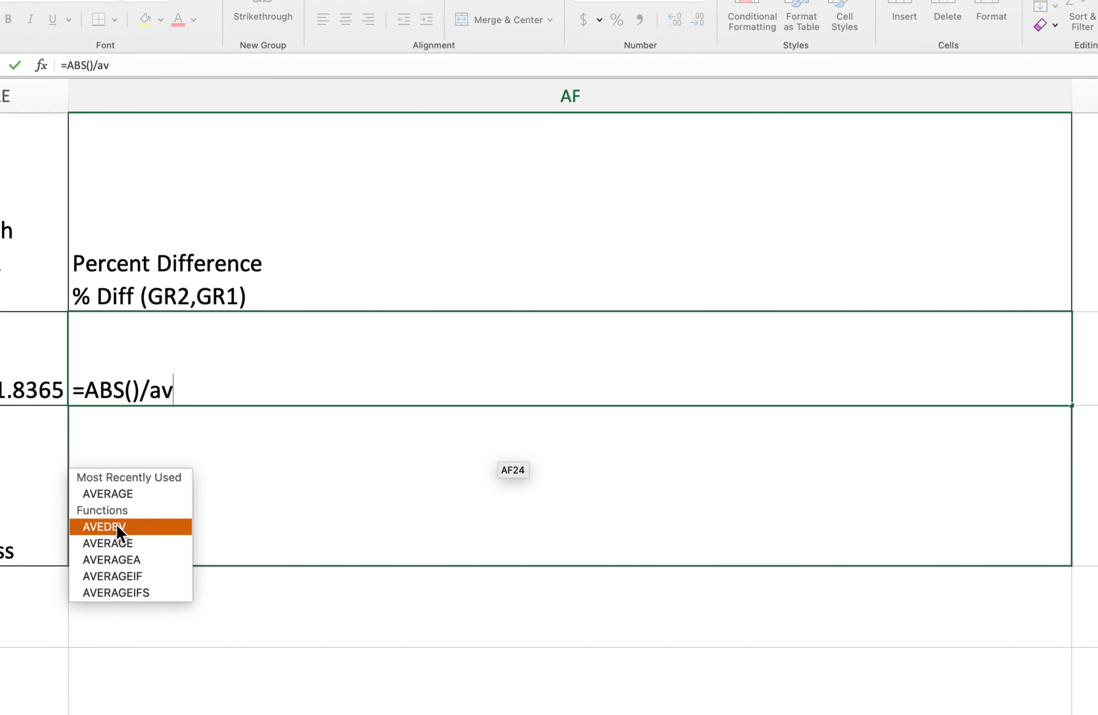
double_click(125, 543)
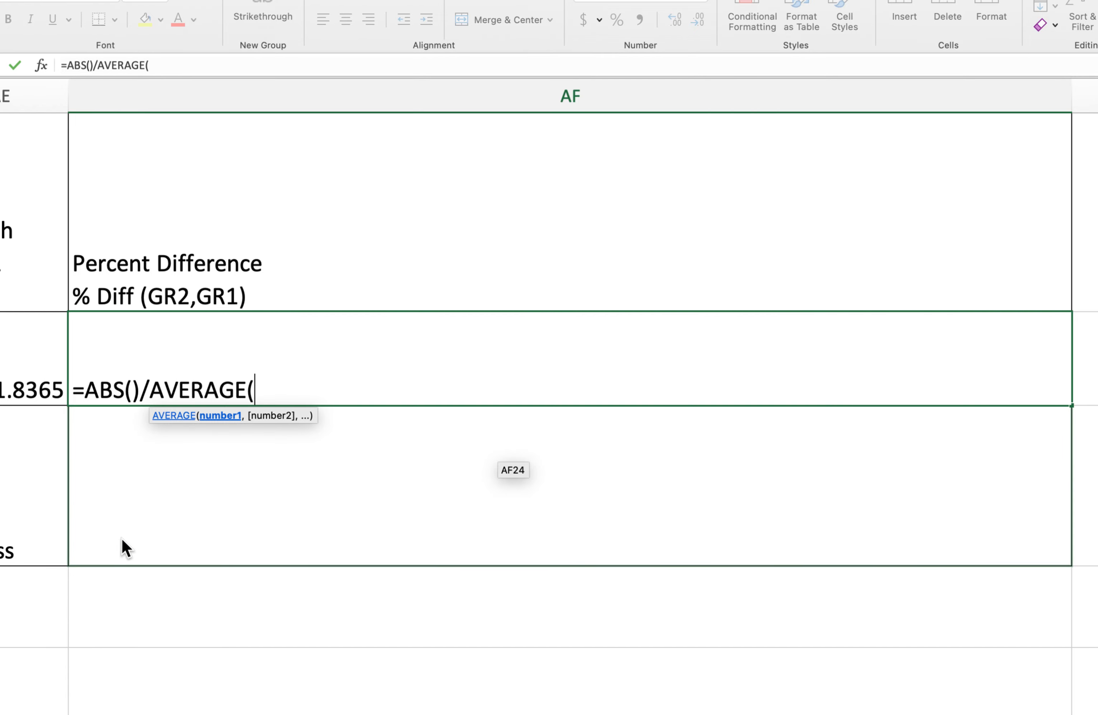
type(")")
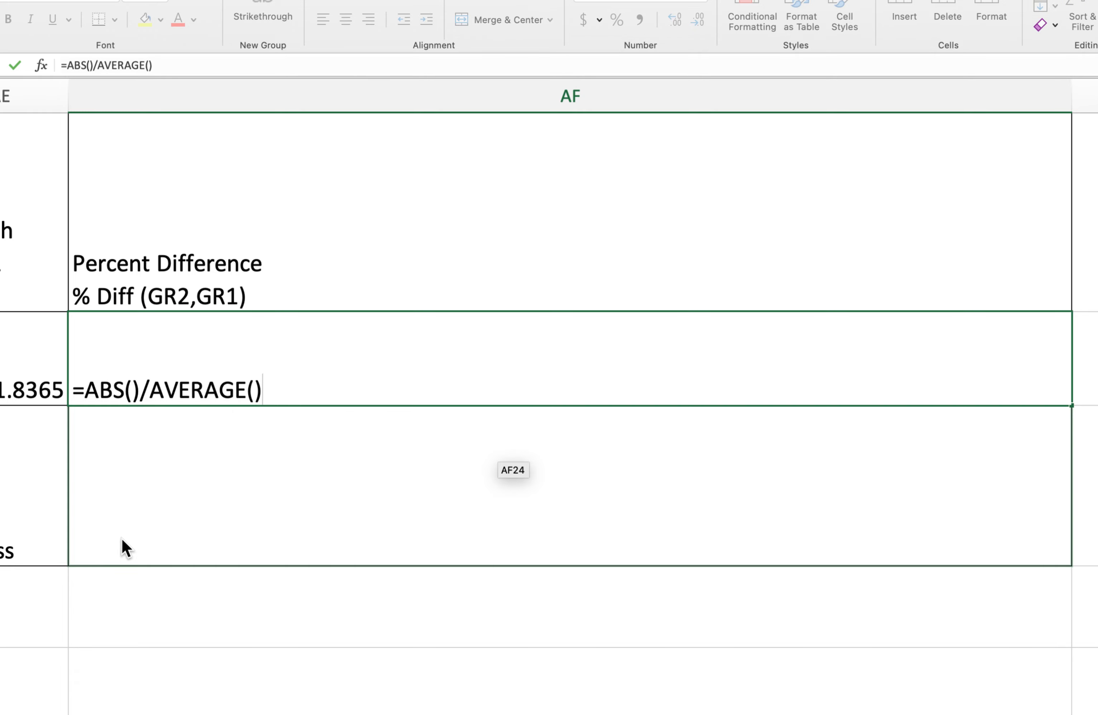
type("*100")
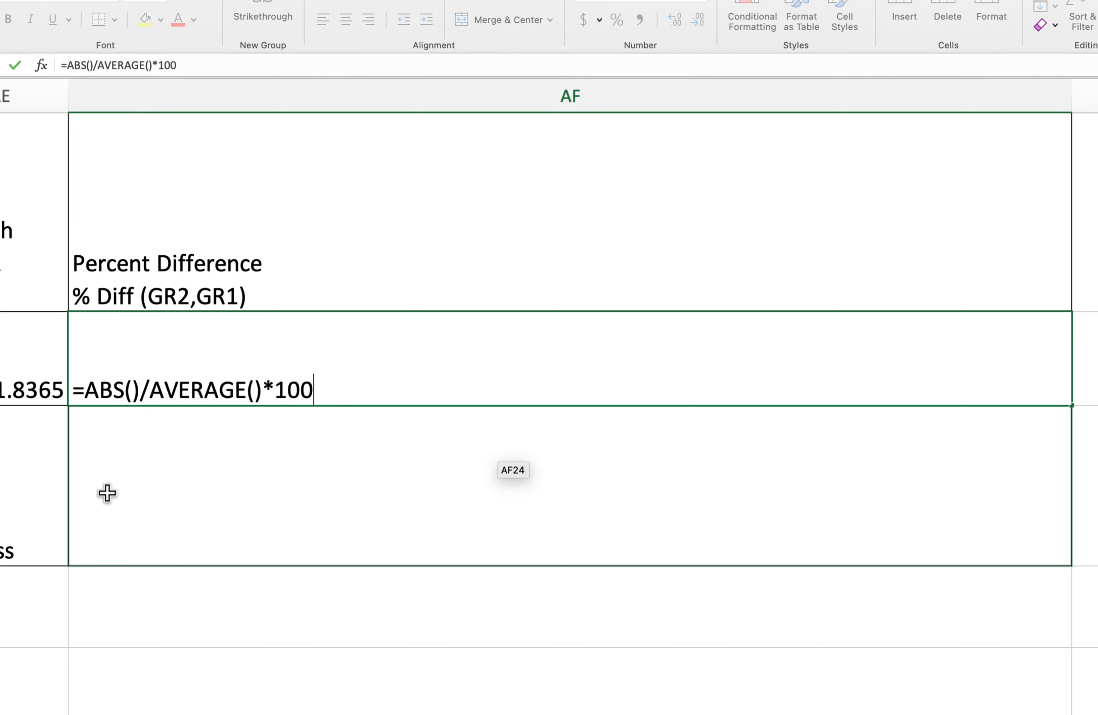
Step: Fill the ABS function in AF23 with the difference AE23-AE6, using GR2 and Section D1's GR1
scroll(135, 441, "left", 1)
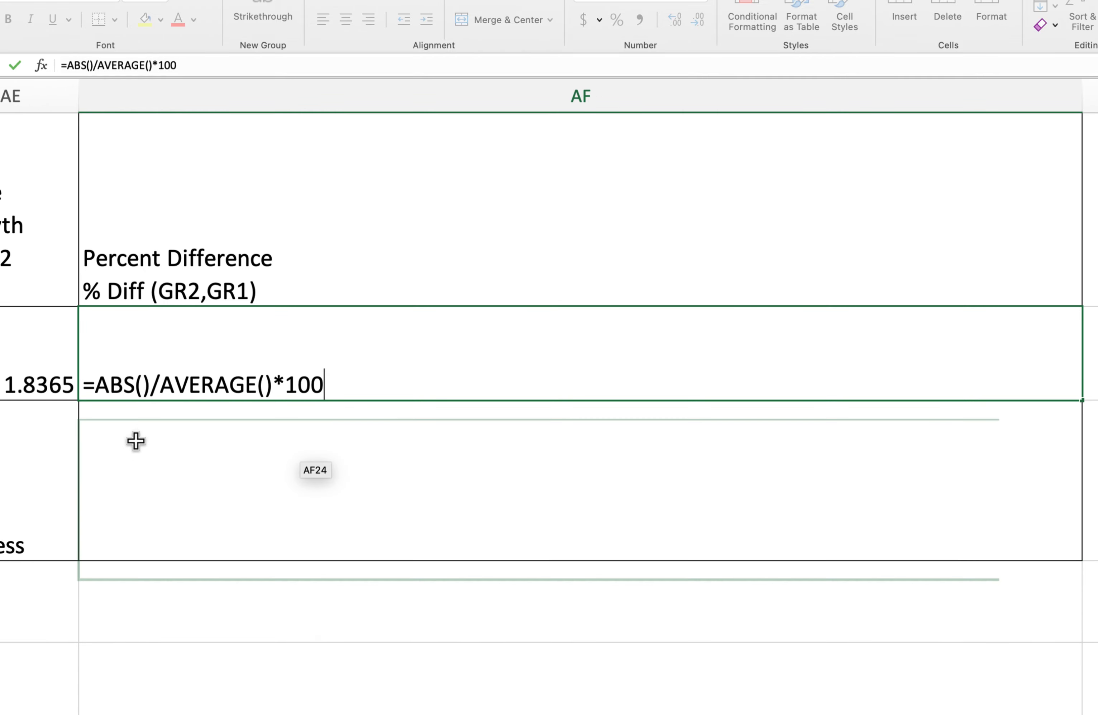
left_click(142, 384)
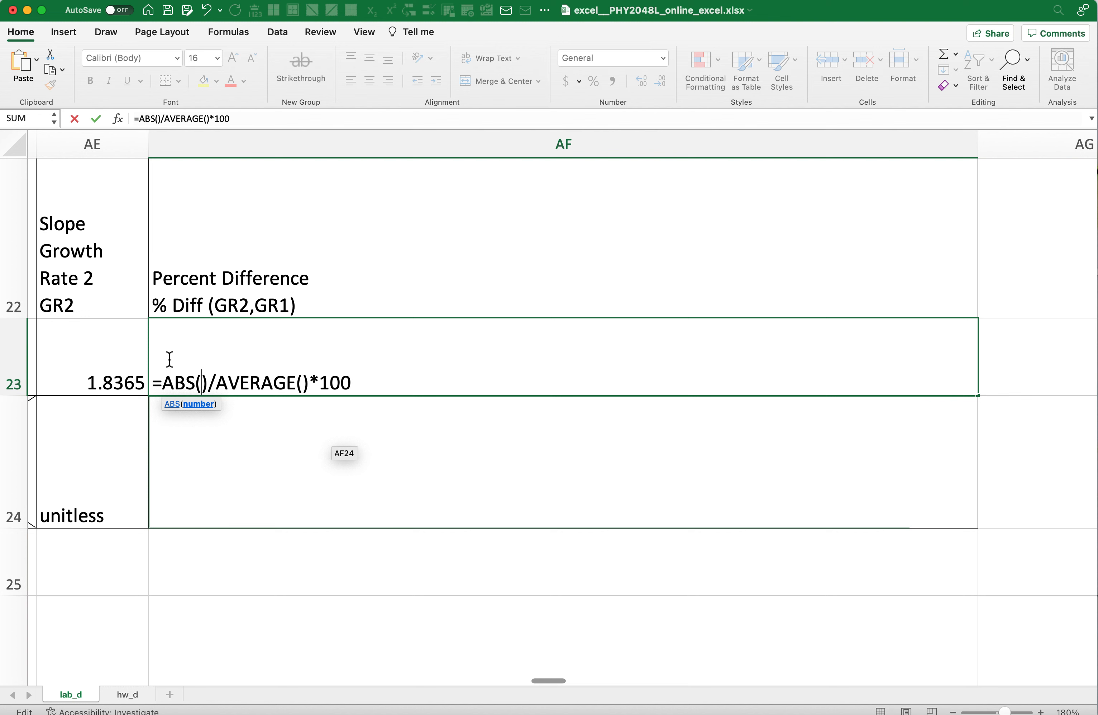
left_click(113, 375)
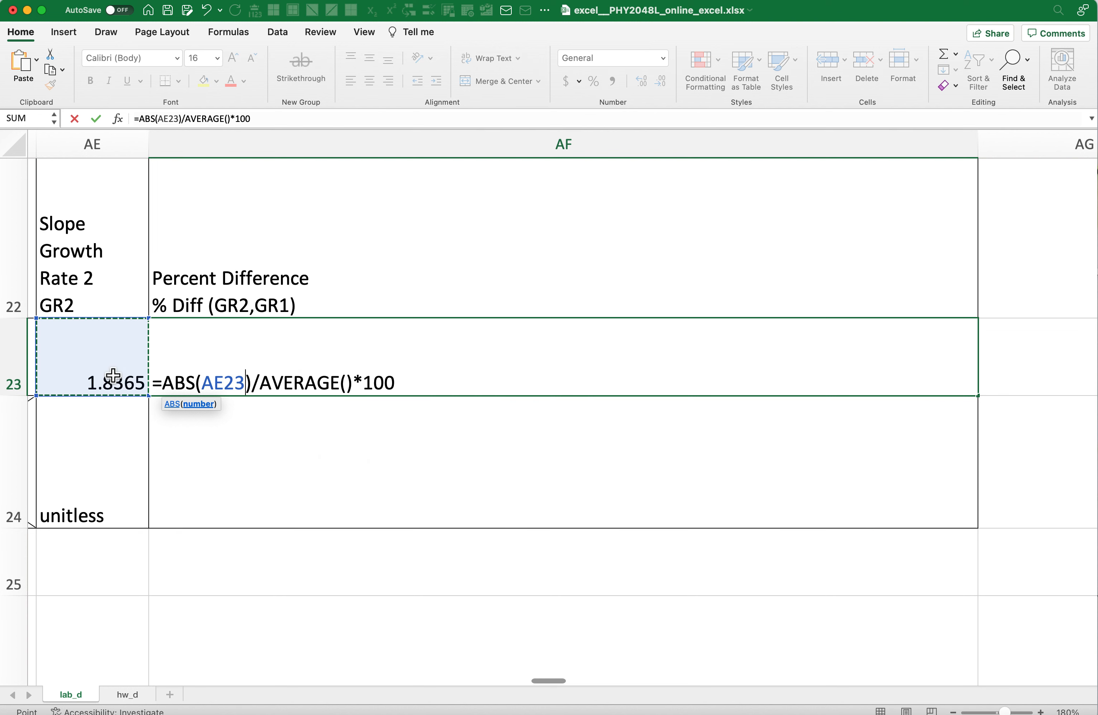
type("-")
scroll(113, 375, "up", 10)
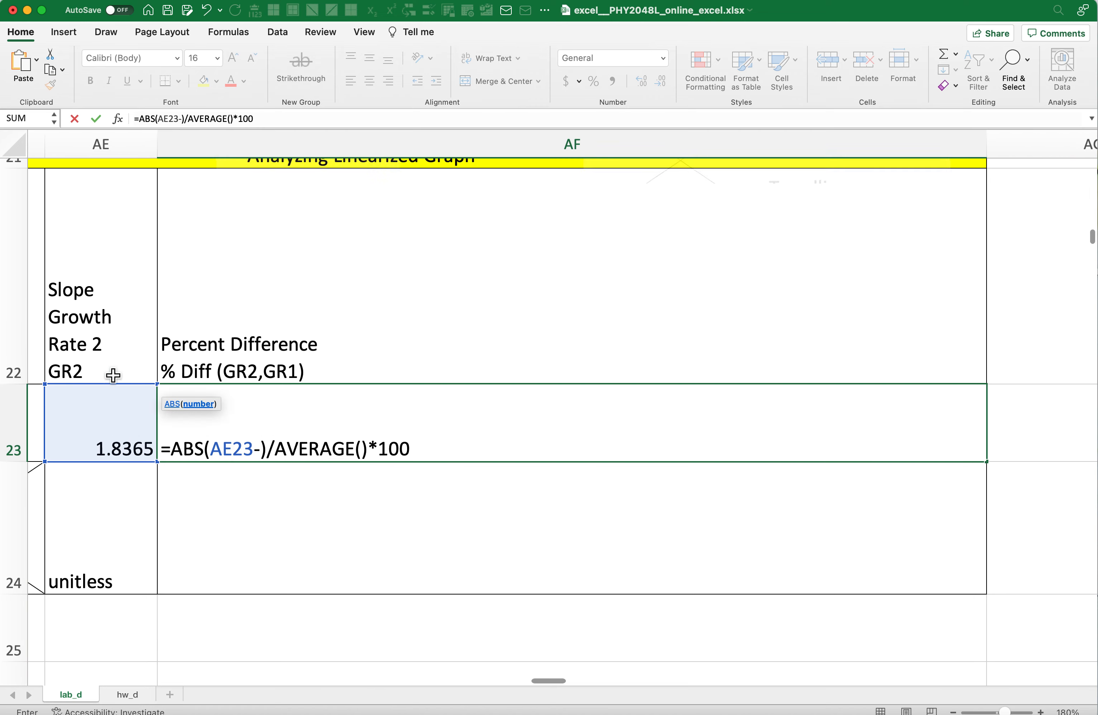
scroll(114, 375, "left", 3)
scroll(113, 375, "up", 15)
scroll(113, 375, "left", 5)
scroll(113, 375, "up", 8)
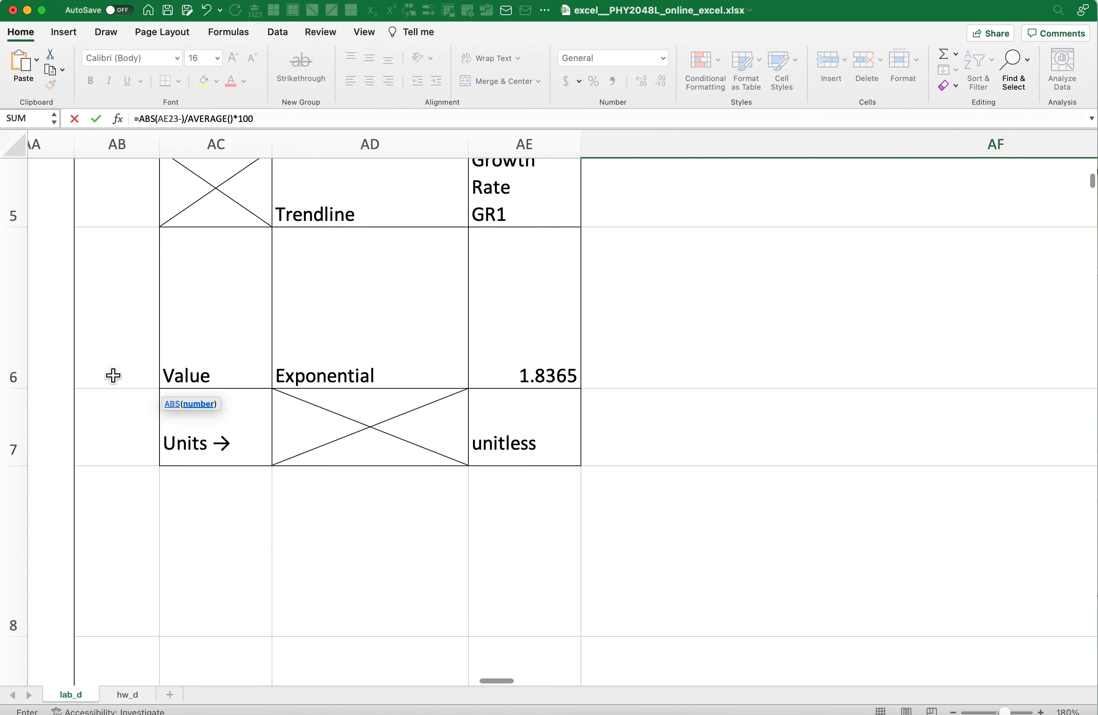
left_click(509, 509)
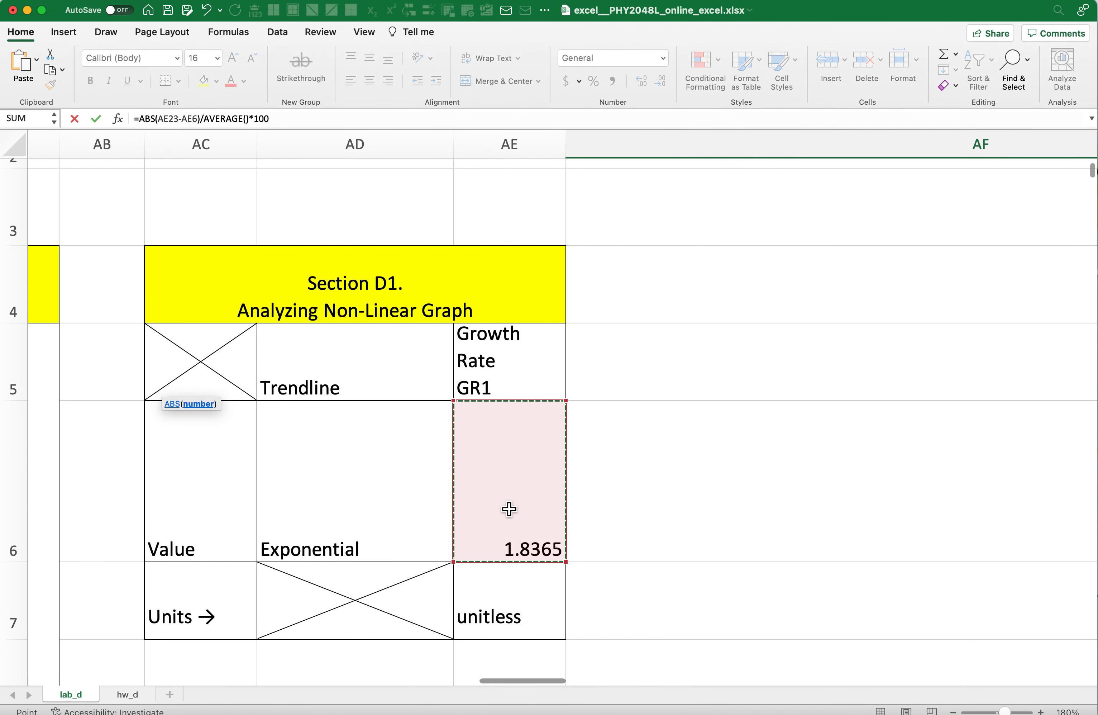
Step: Insert GR2's cell AE23 and a comma as the first argument of AVERAGE in AF23's percent difference formula
scroll(509, 509, "down", 15)
scroll(509, 509, "right", 1)
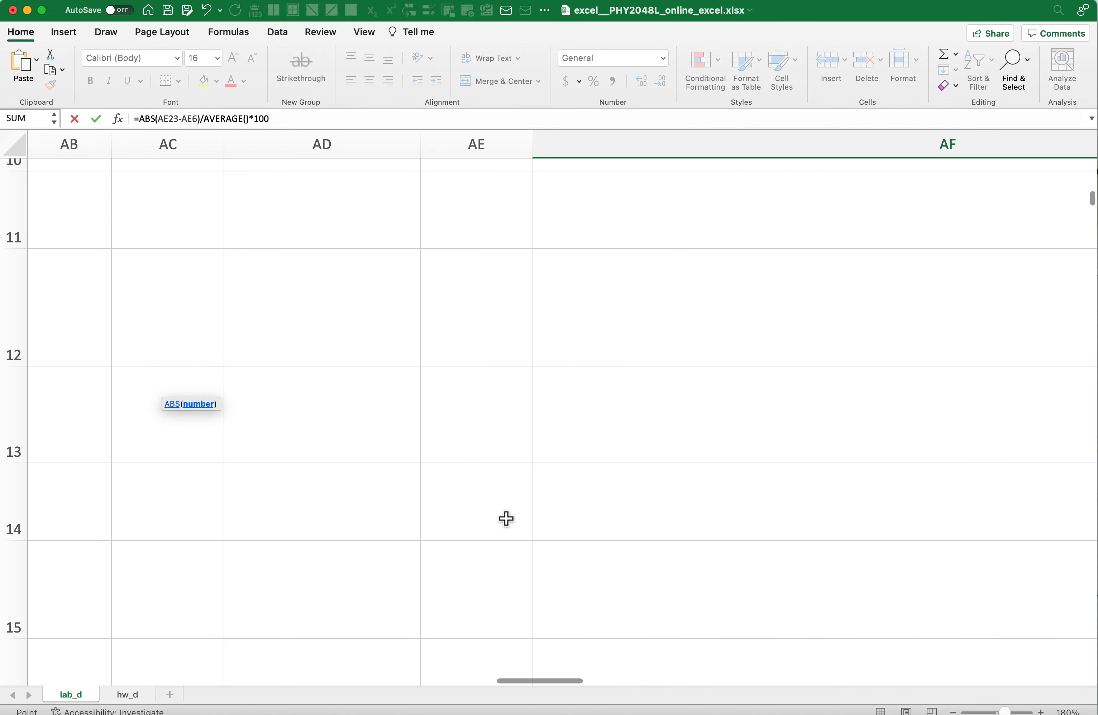
scroll(506, 519, "down", 10)
scroll(507, 518, "right", 2)
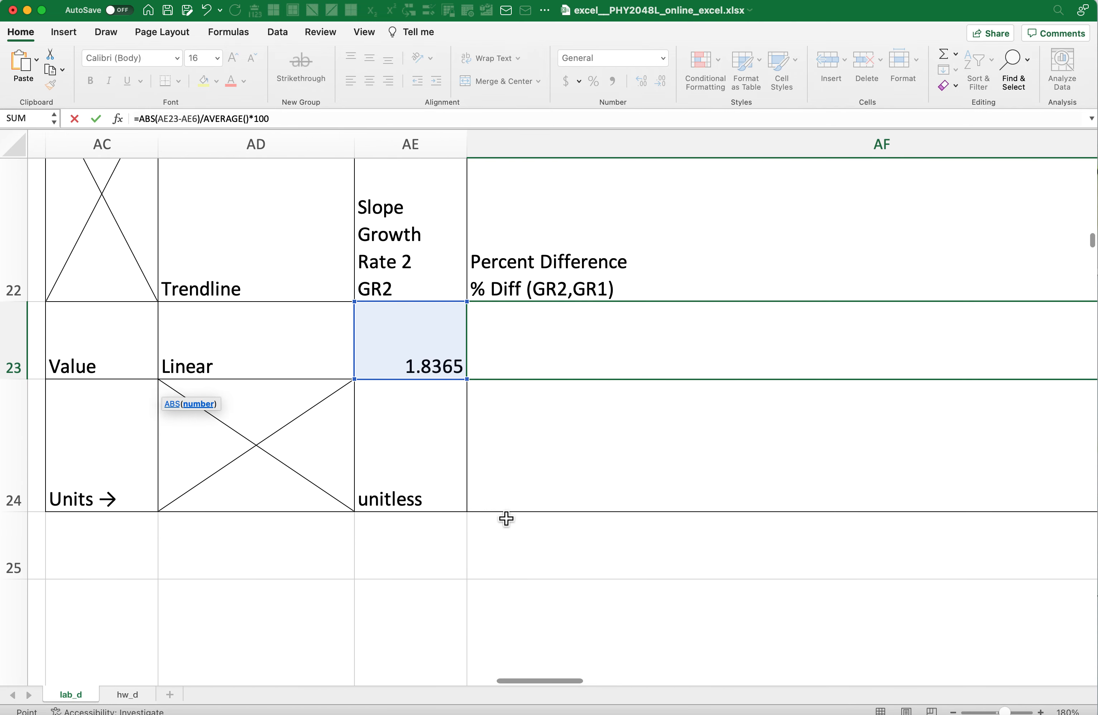
scroll(507, 519, "right", 3)
scroll(505, 519, "left", 1)
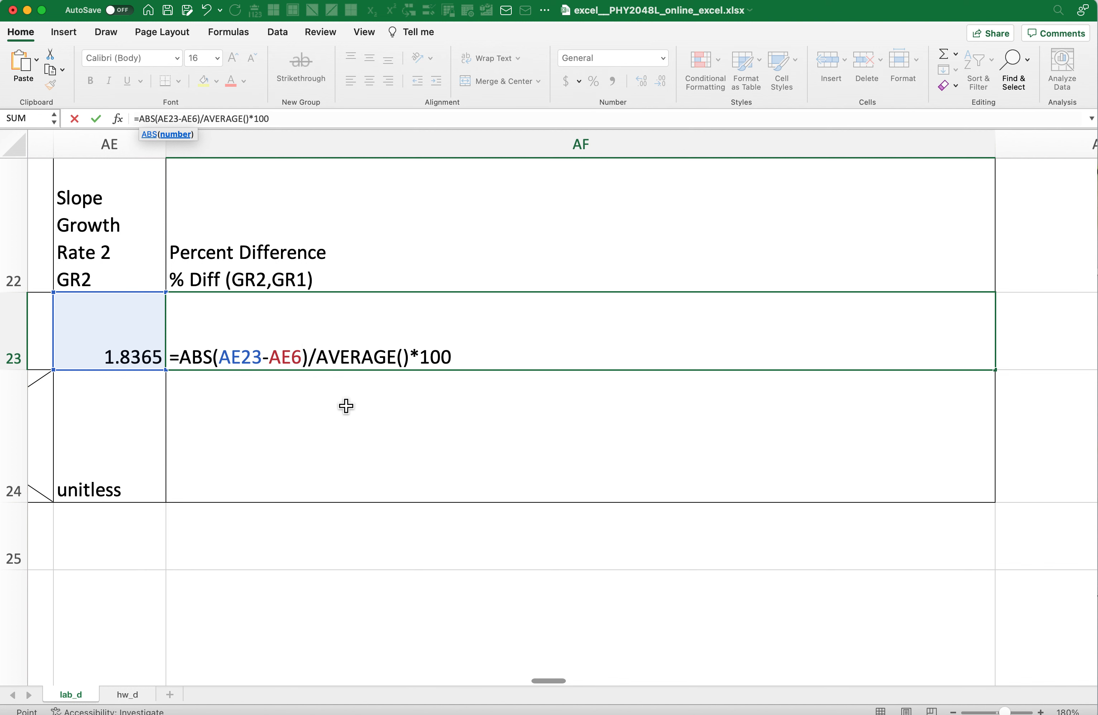
left_click(403, 357)
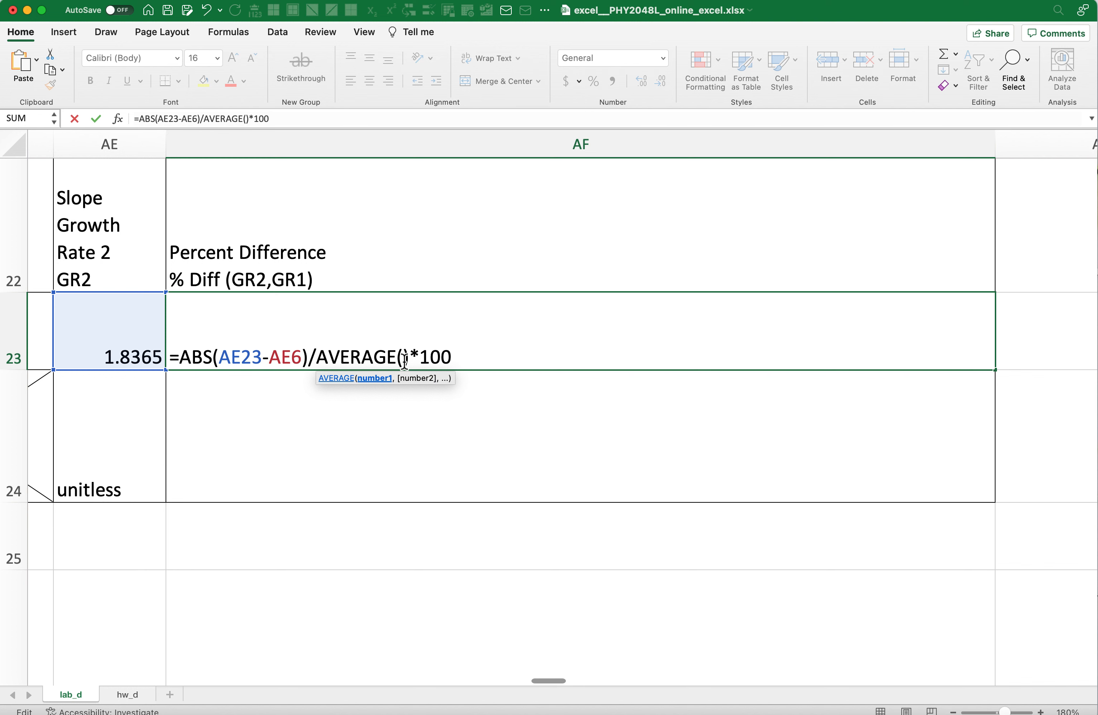
left_click(135, 356)
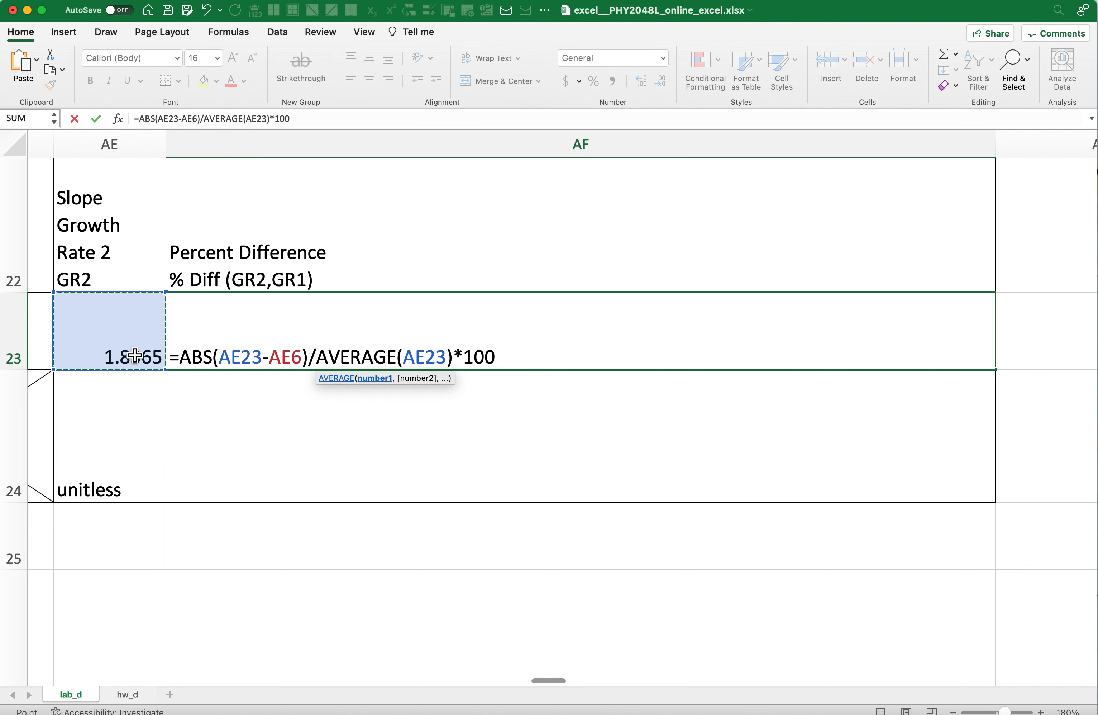
type(",")
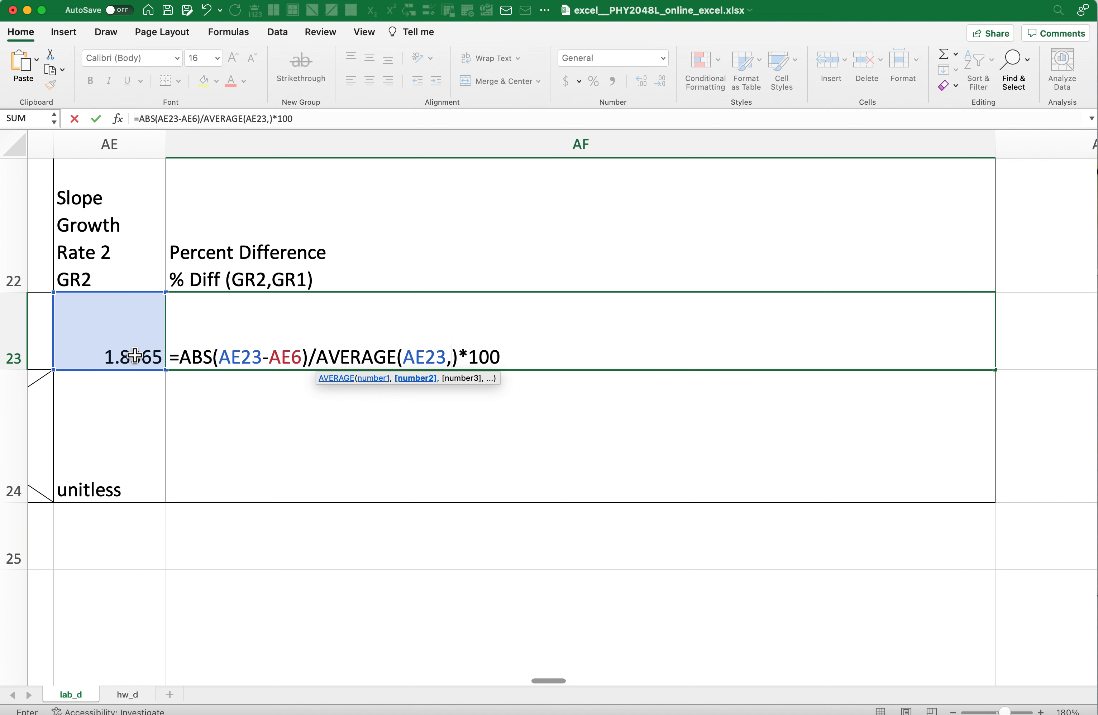
Step: Add Section D1's GR1 cell AE6 as the second argument of the AVERAGE function in AF23
scroll(135, 355, "up", 5)
scroll(135, 356, "left", 1)
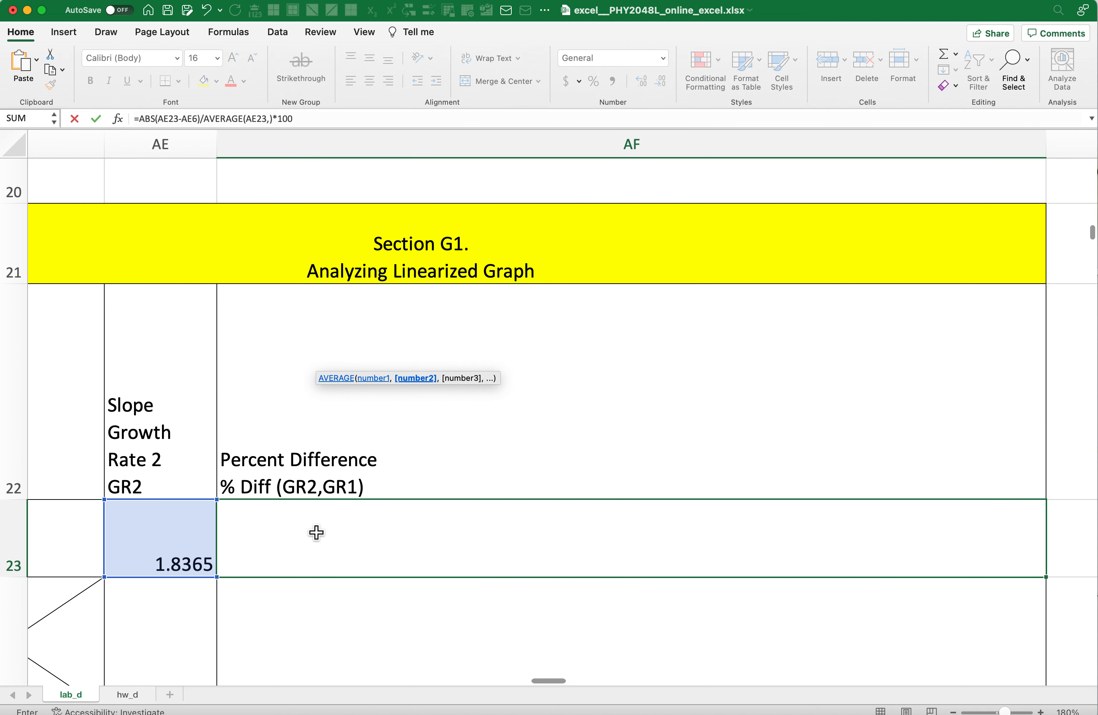
scroll(317, 531, "down", 5)
scroll(316, 531, "right", 1)
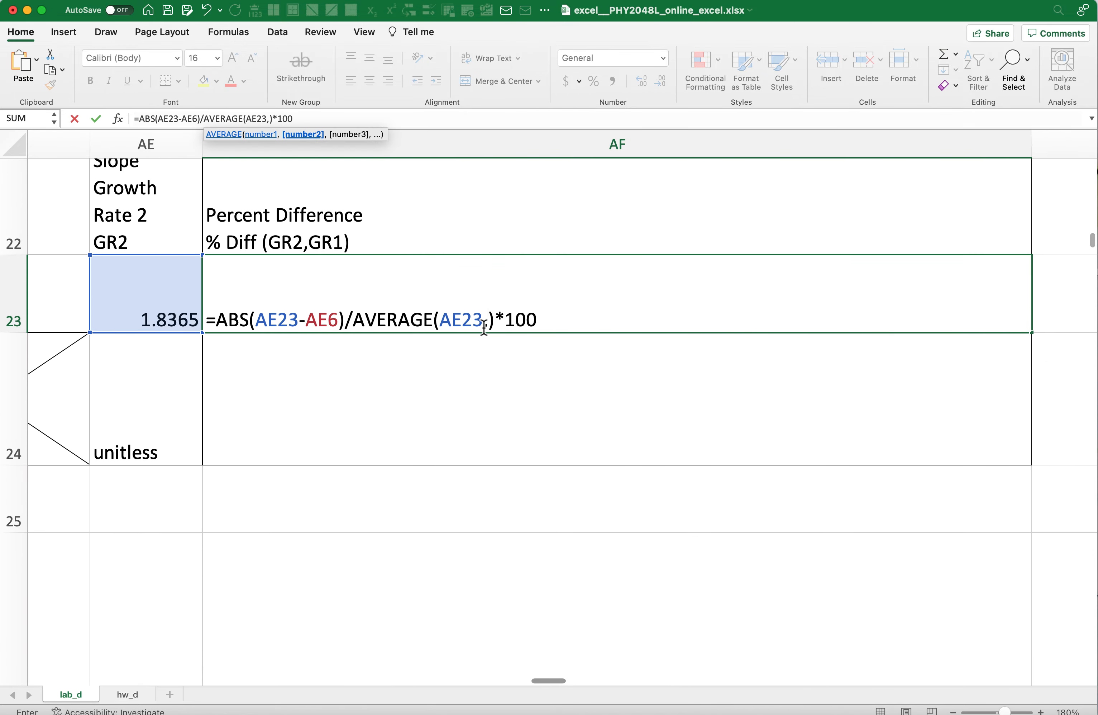
scroll(167, 334, "up", 10)
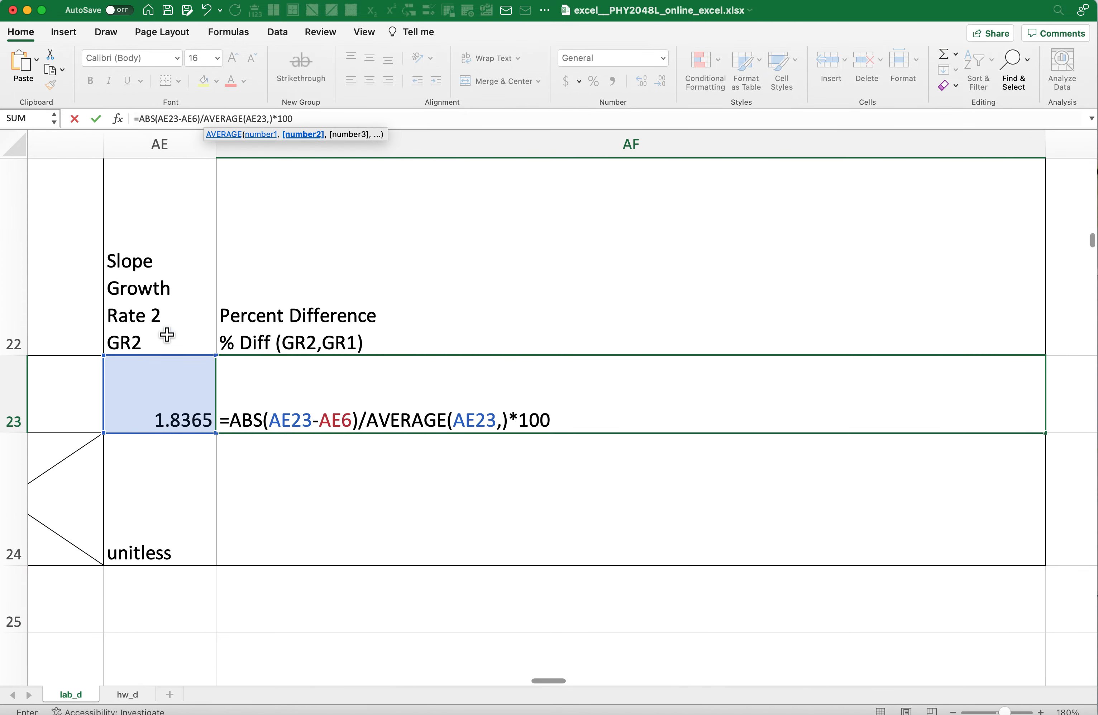
scroll(167, 334, "left", 1)
scroll(167, 334, "up", 10)
scroll(167, 334, "left", 1)
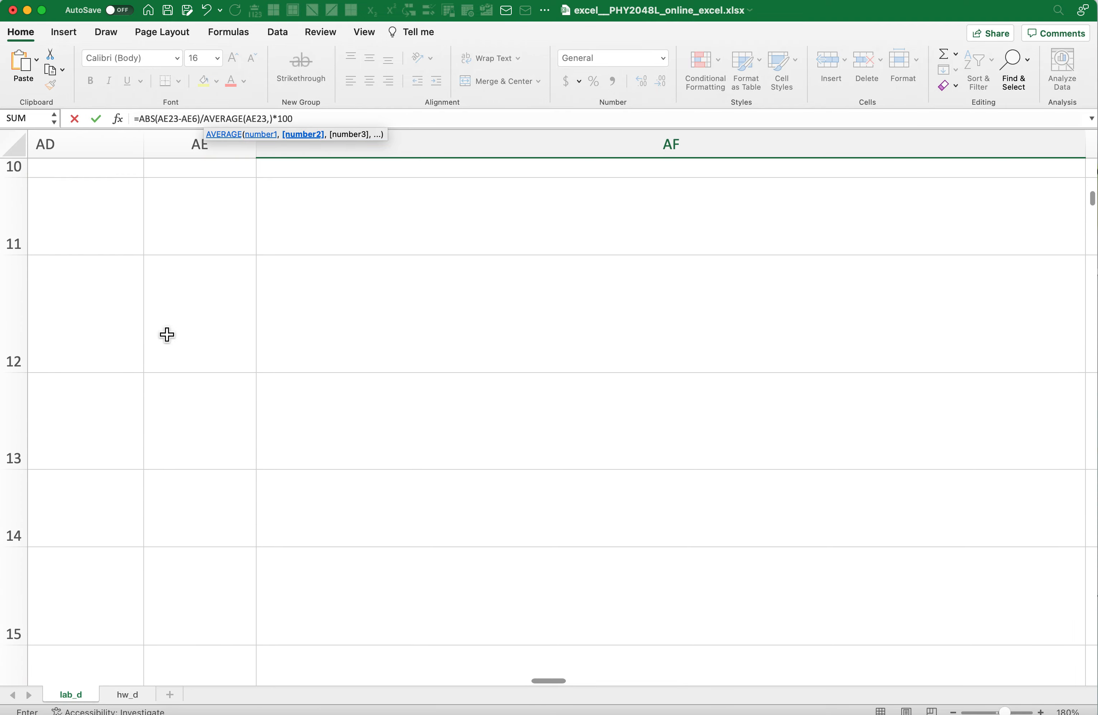
left_click(221, 392)
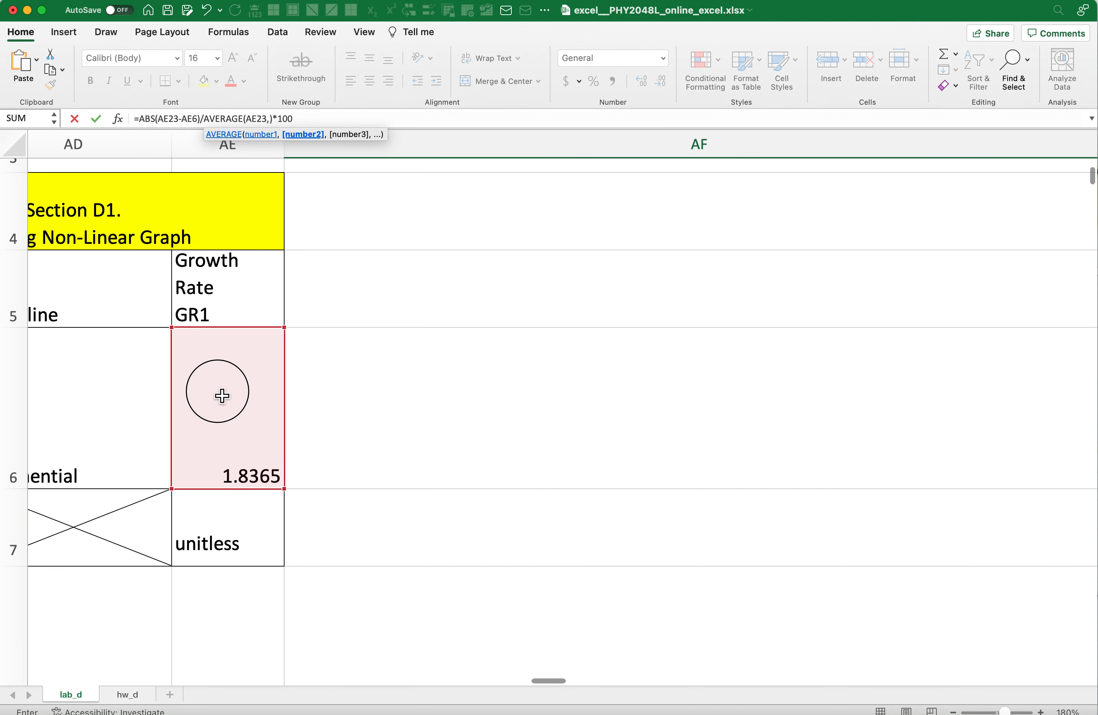
scroll(221, 395, "down", 5)
scroll(222, 396, "down", 10)
scroll(222, 395, "right", 1)
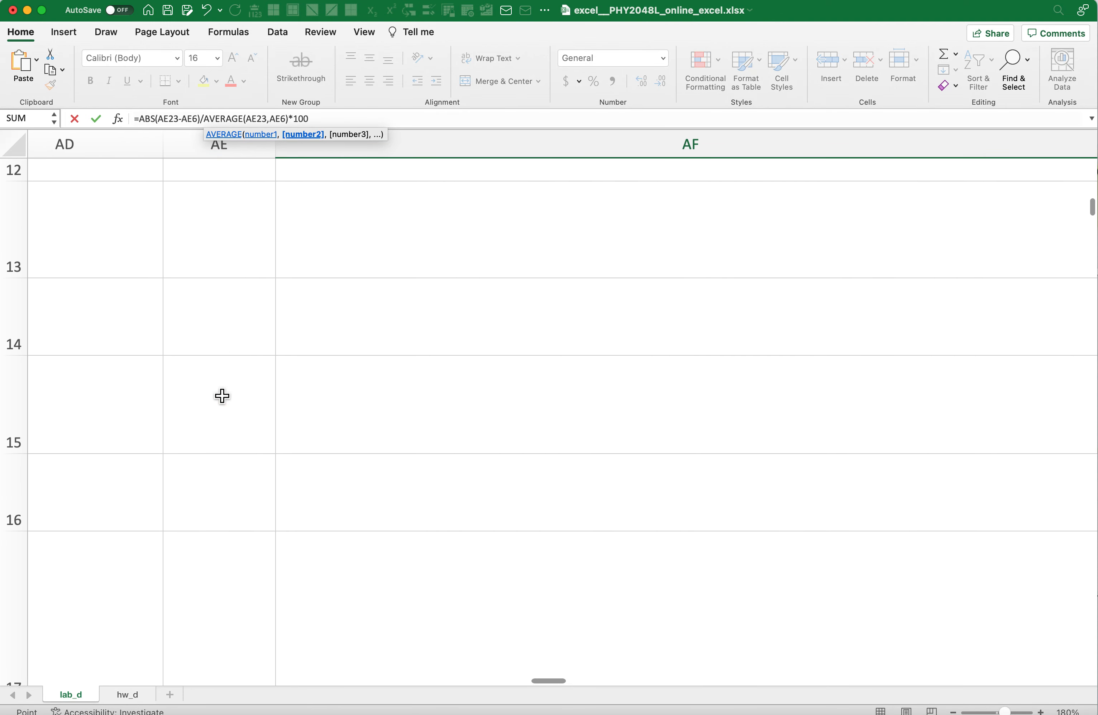
scroll(222, 396, "down", 5)
scroll(222, 396, "right", 1)
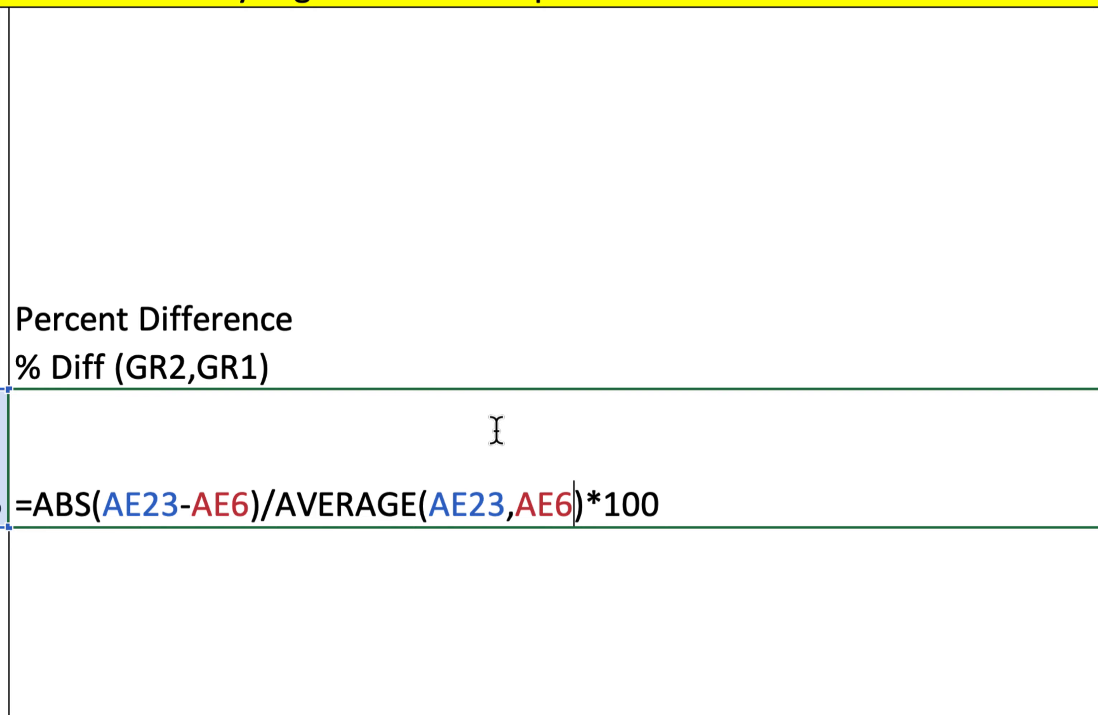
Step: Commit the formula =ABS(AE23-AE6)/AVERAGE(AE23,AE6)*100 in AF23 and reopen it to review its references
left_click(688, 499)
key("Return")
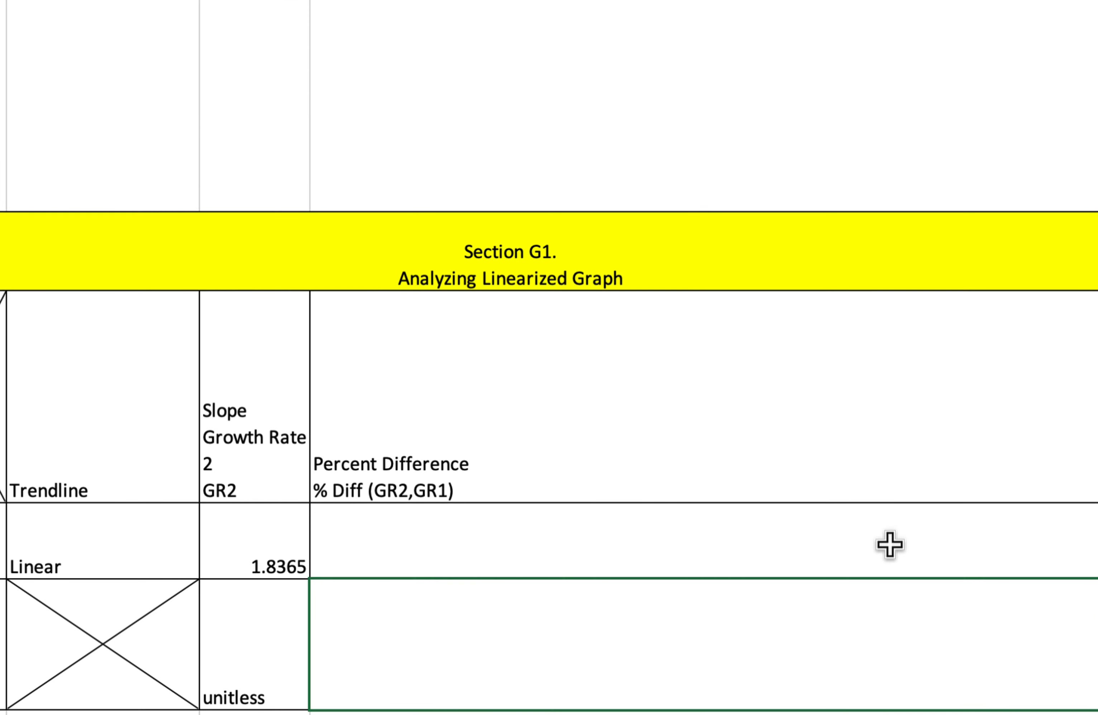
double_click(816, 545)
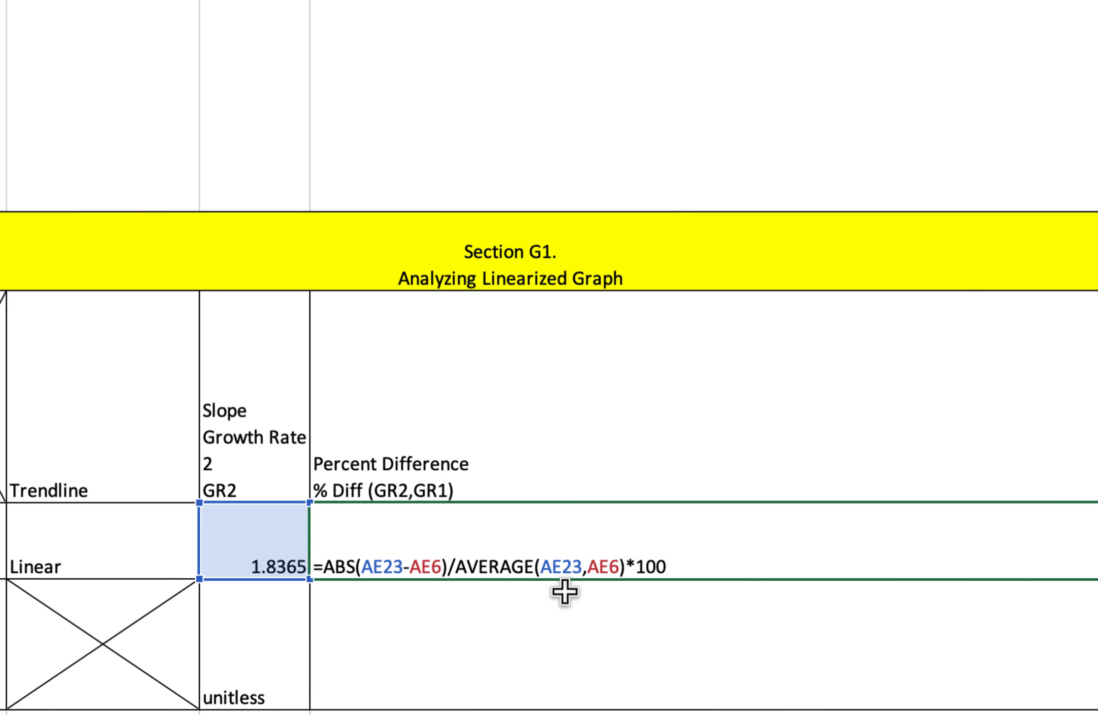
scroll(549, 605, "down", 2)
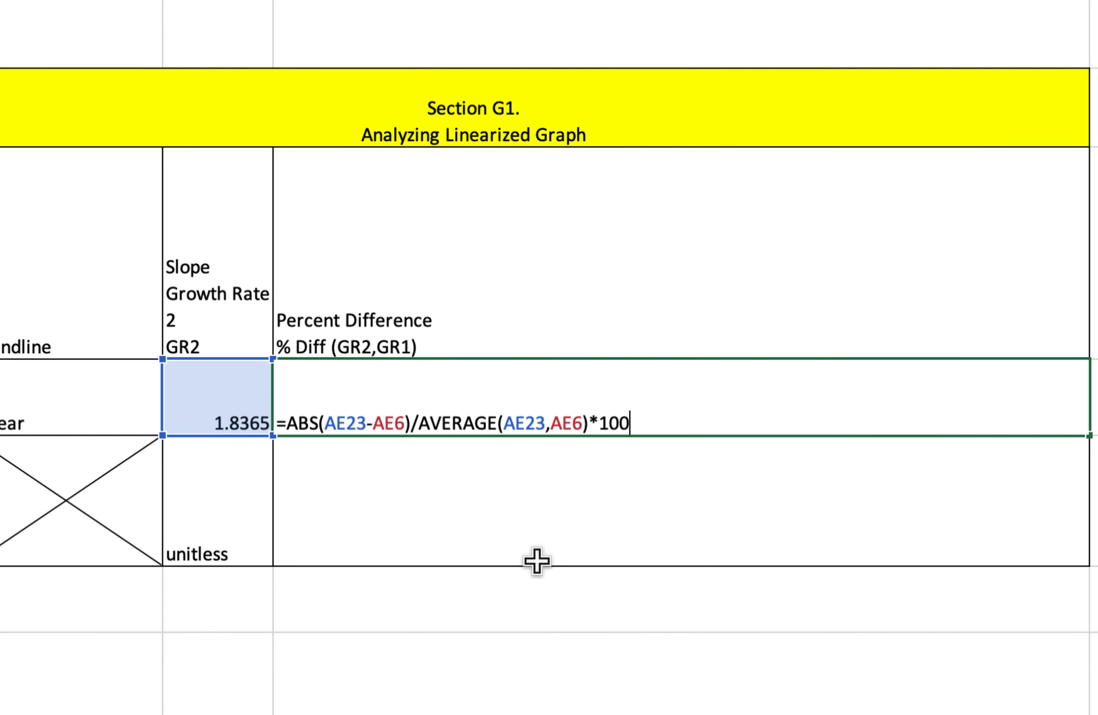
Step: Set the units of the percent difference in cell AF24 to unitless
left_click(529, 516)
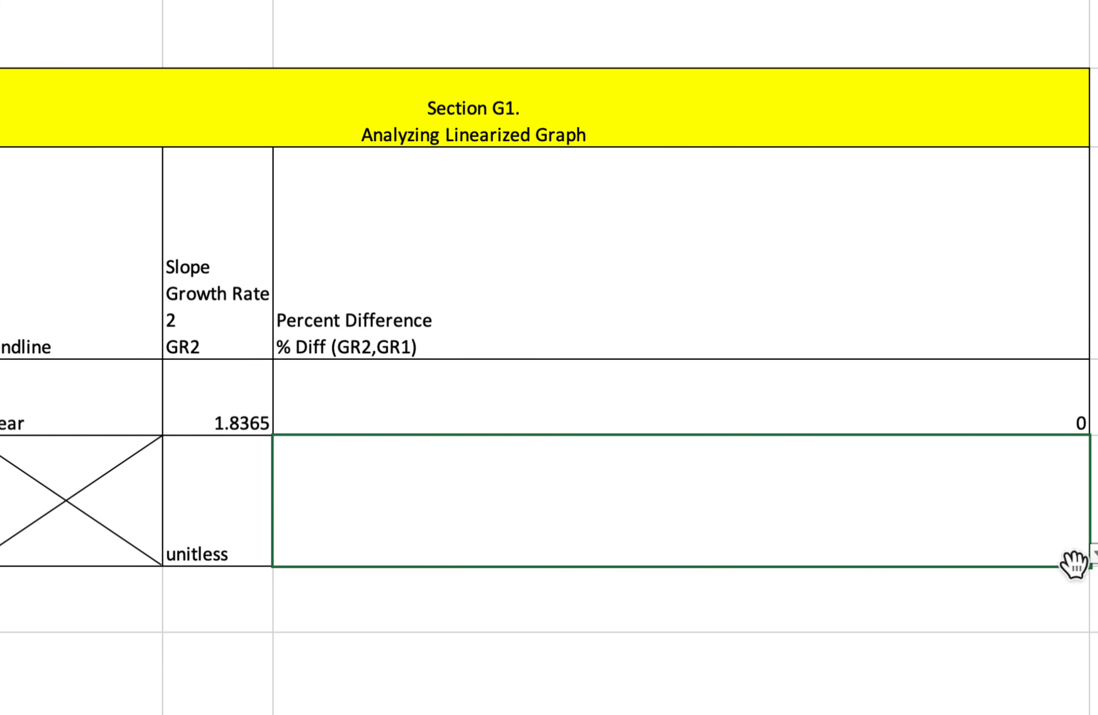
left_click(1095, 554)
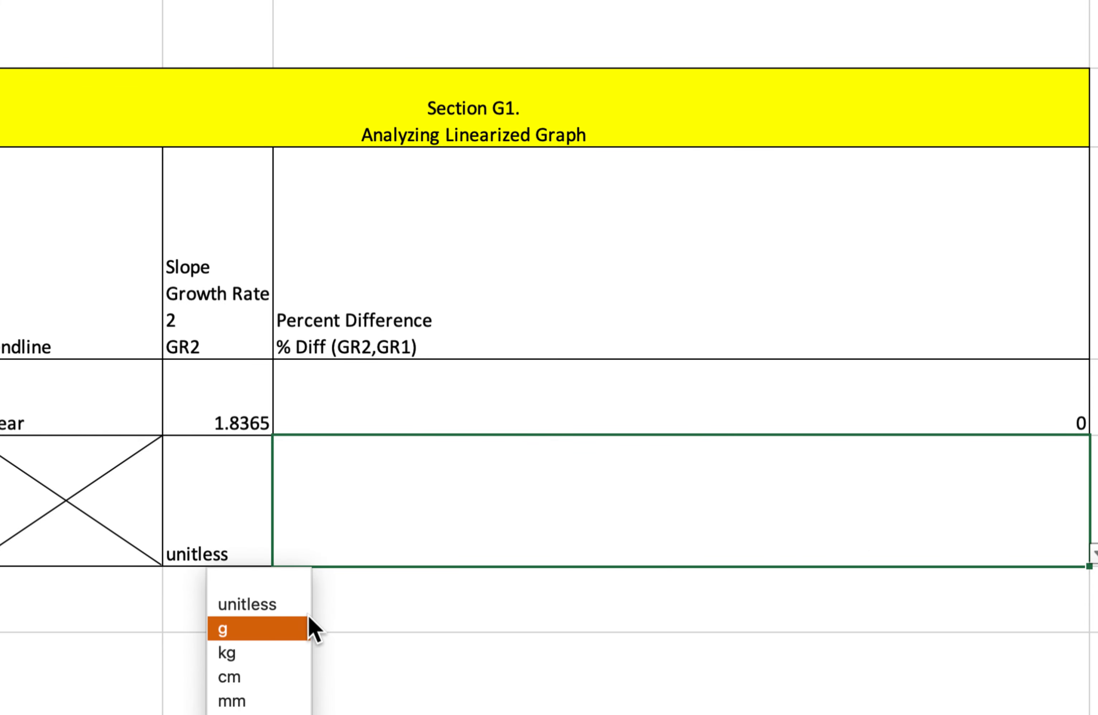
left_click(280, 604)
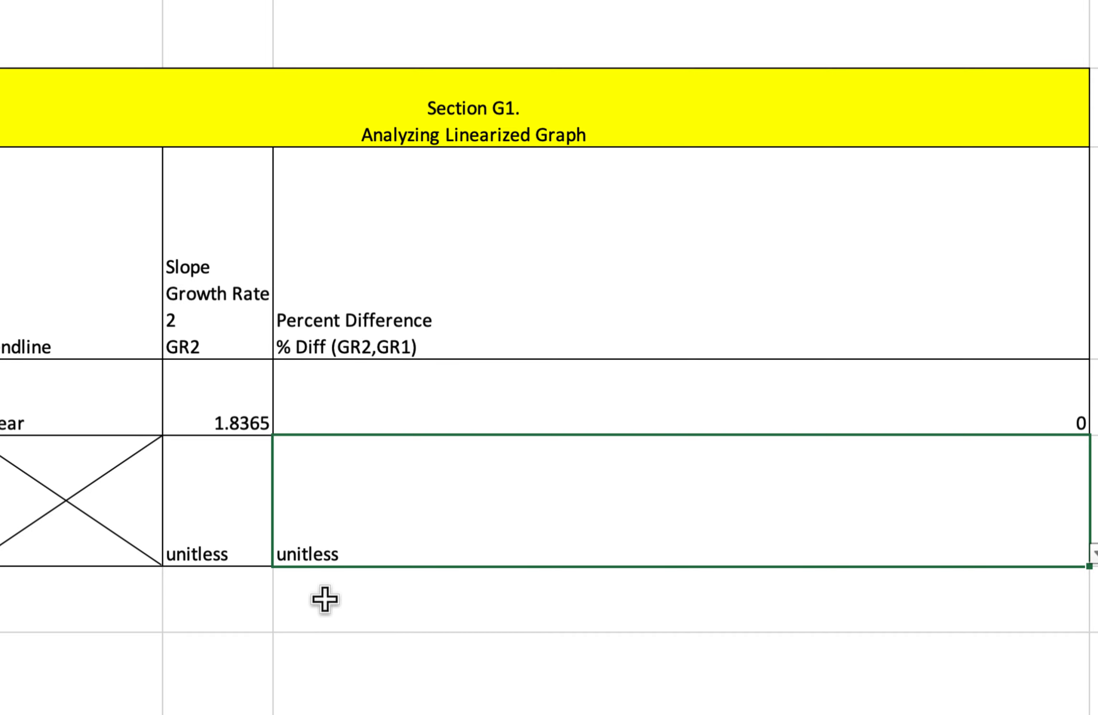